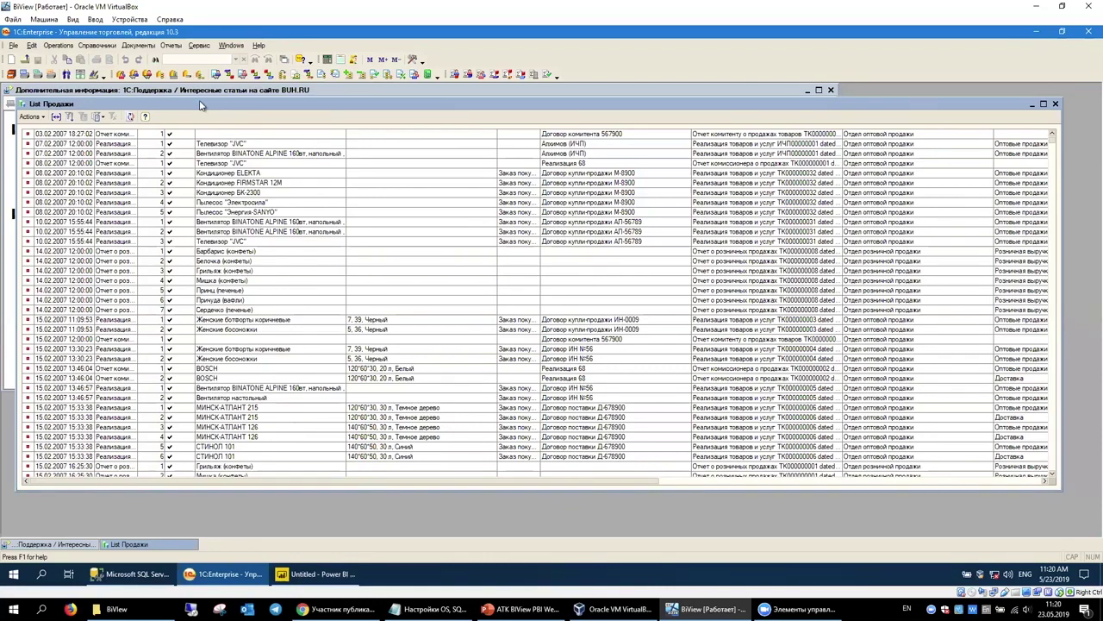
Examine the columns of the 1C Продажи list, from products and contracts through to quantities and amounts
{"action": "mouse_move", "coordinate": [85, 103]}
{"action": "left_mouse_down"}
{"action": "mouse_move", "coordinate": [103, 116]}
{"action": "mouse_move", "coordinate": [95, 111]}
{"action": "left_mouse_up"}
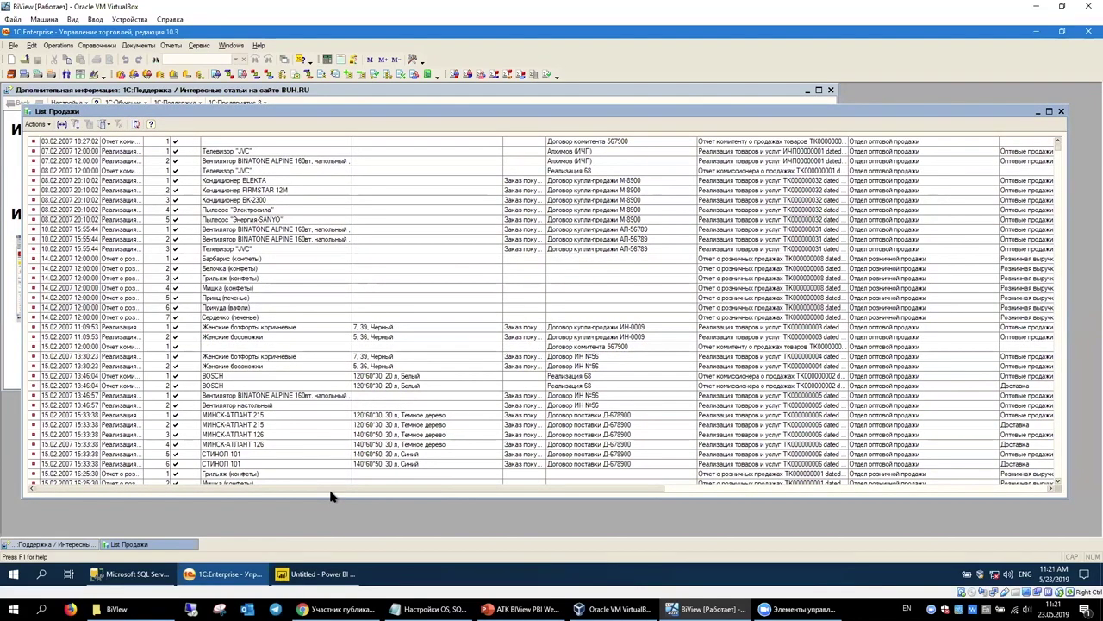
{"action": "left_click", "coordinate": [741, 497]}
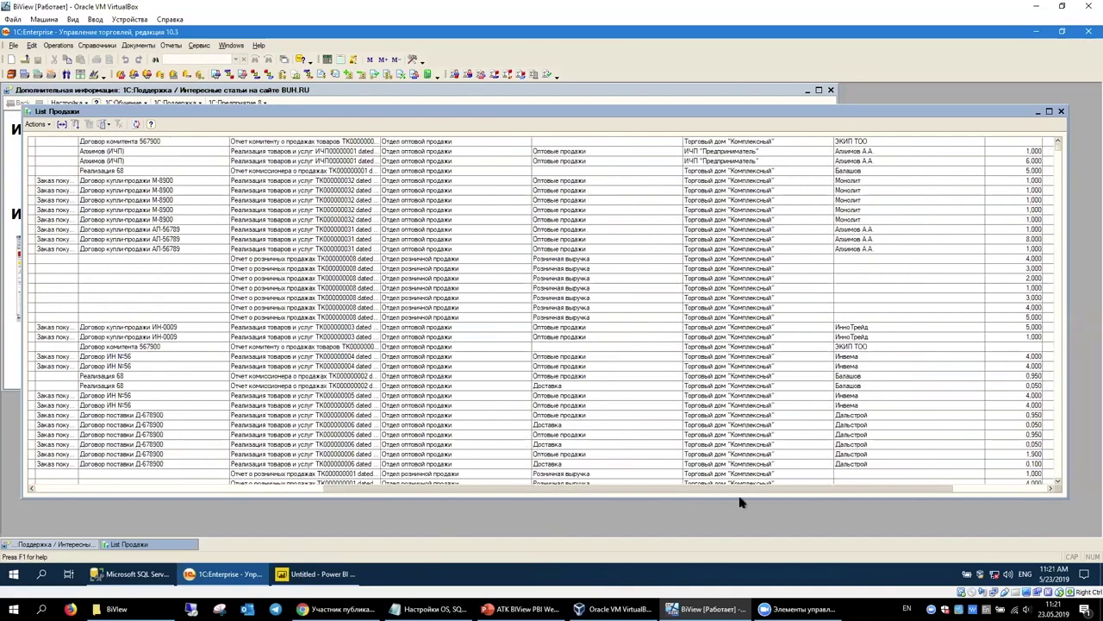
{"action": "scroll", "coordinate": [517, 483], "scroll_direction": "right", "scroll_amount": 1}
{"action": "scroll", "coordinate": [383, 499], "scroll_direction": "right", "scroll_amount": 1}
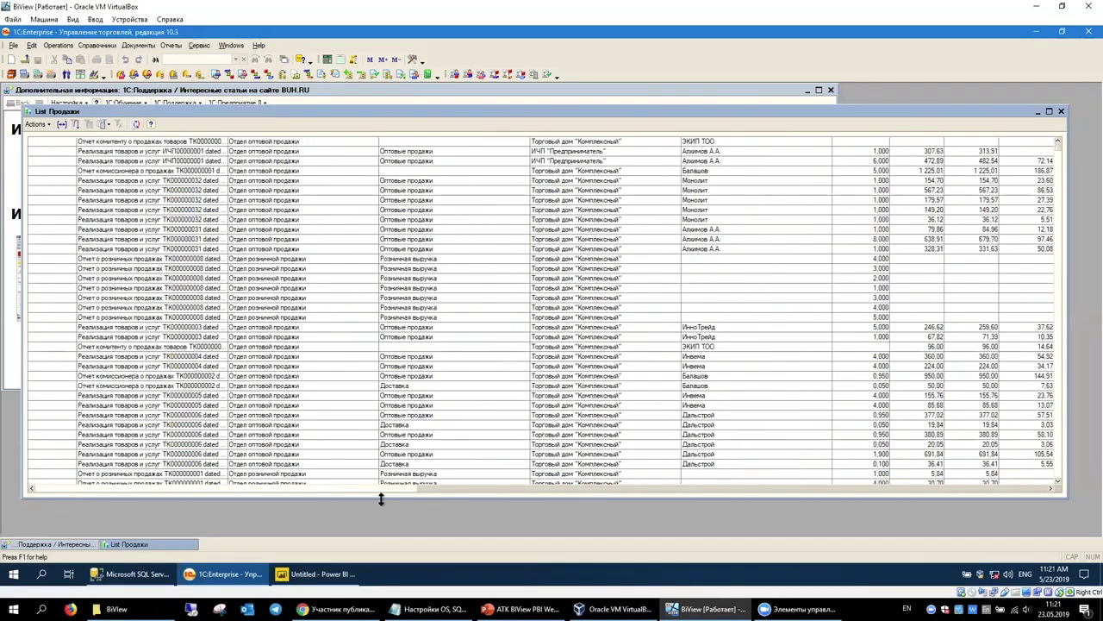
{"action": "scroll", "coordinate": [380, 498], "scroll_direction": "left", "scroll_amount": 2}
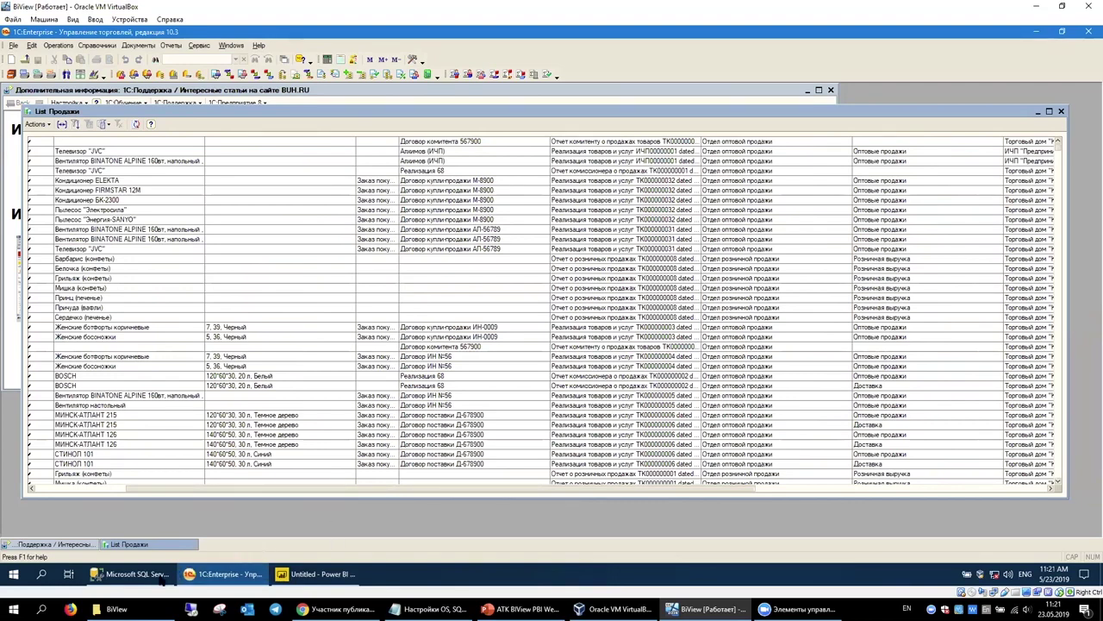
Switch to SQL Server Management Studio and browse the tables of the BU83 database
{"action": "mouse_move", "coordinate": [161, 579]}
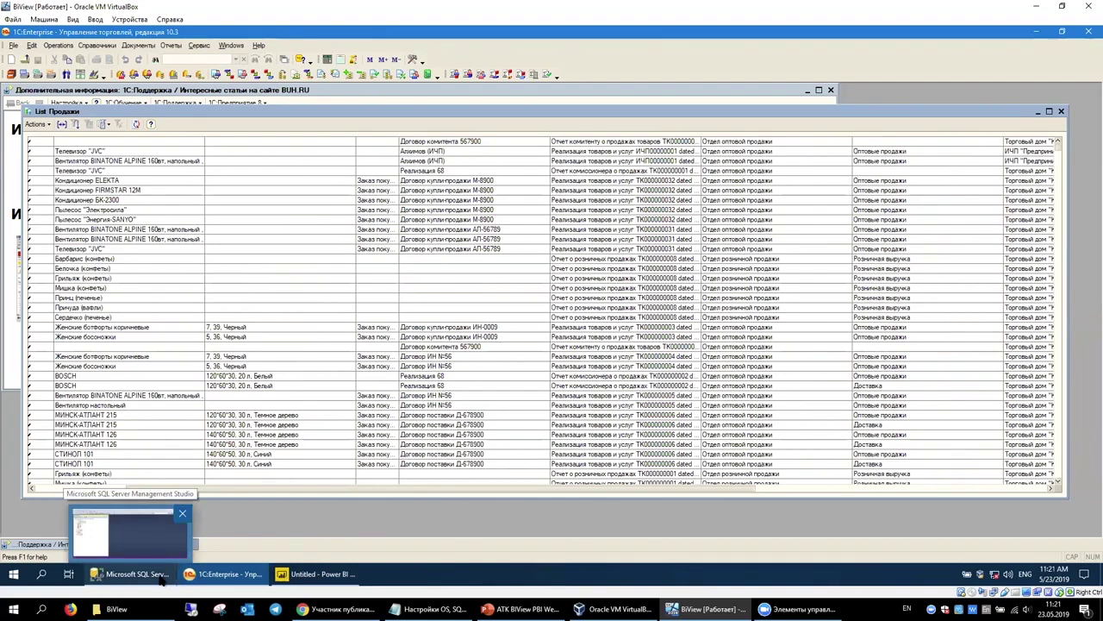
{"action": "left_click", "coordinate": [161, 580]}
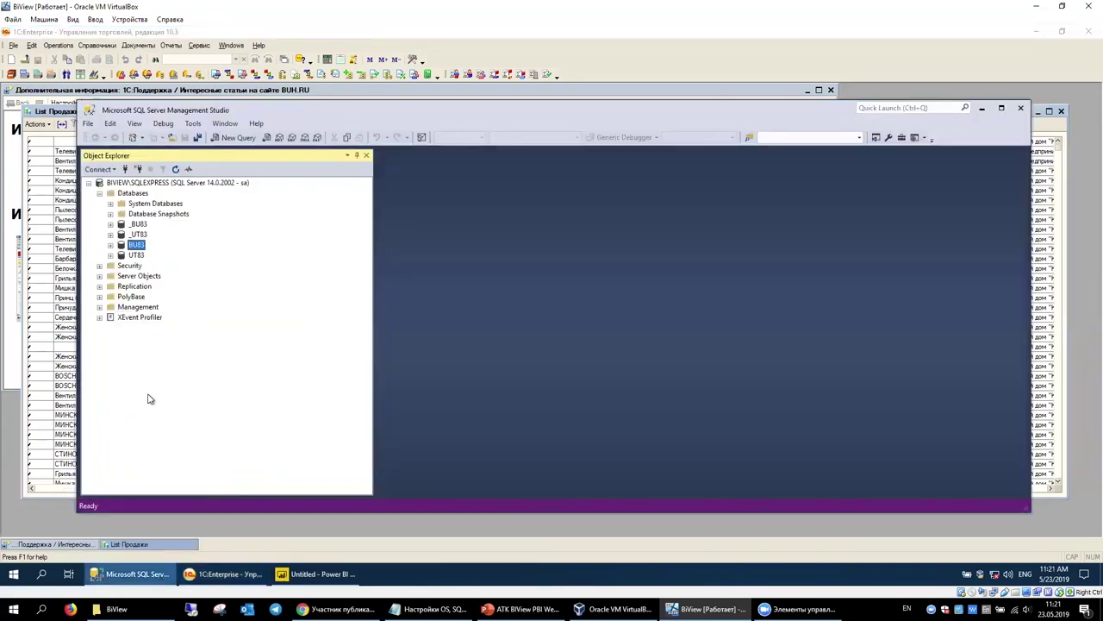
{"action": "left_click", "coordinate": [111, 249]}
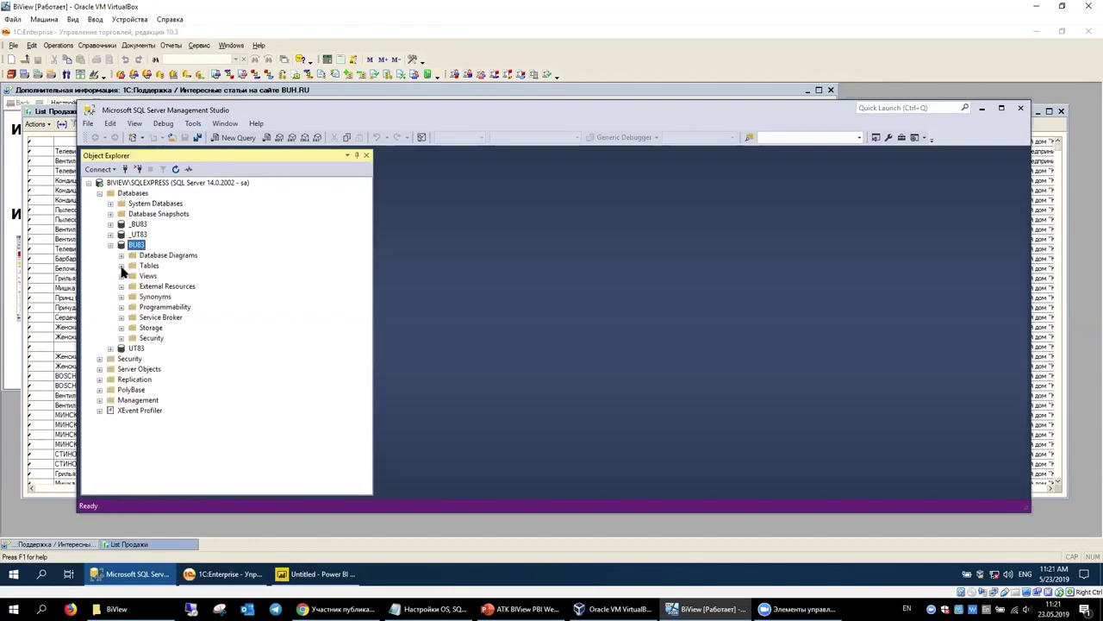
{"action": "left_click", "coordinate": [122, 266]}
{"action": "scroll", "coordinate": [172, 310], "scroll_direction": "down", "scroll_amount": 20}
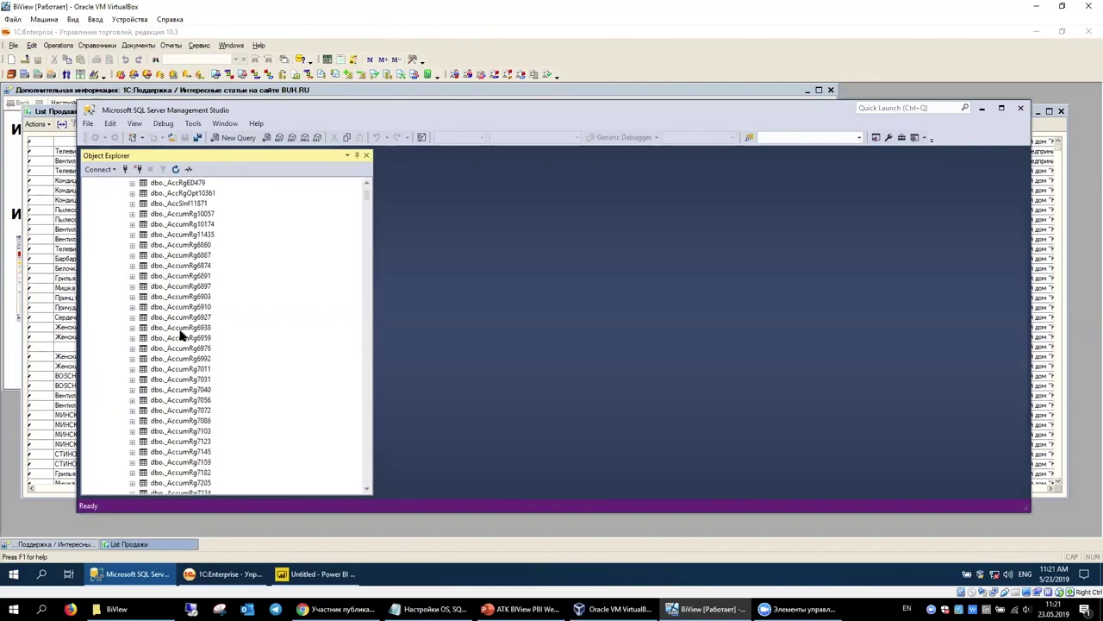
{"action": "left_click_drag", "start_coordinate": [367, 207], "coordinate": [365, 339]}
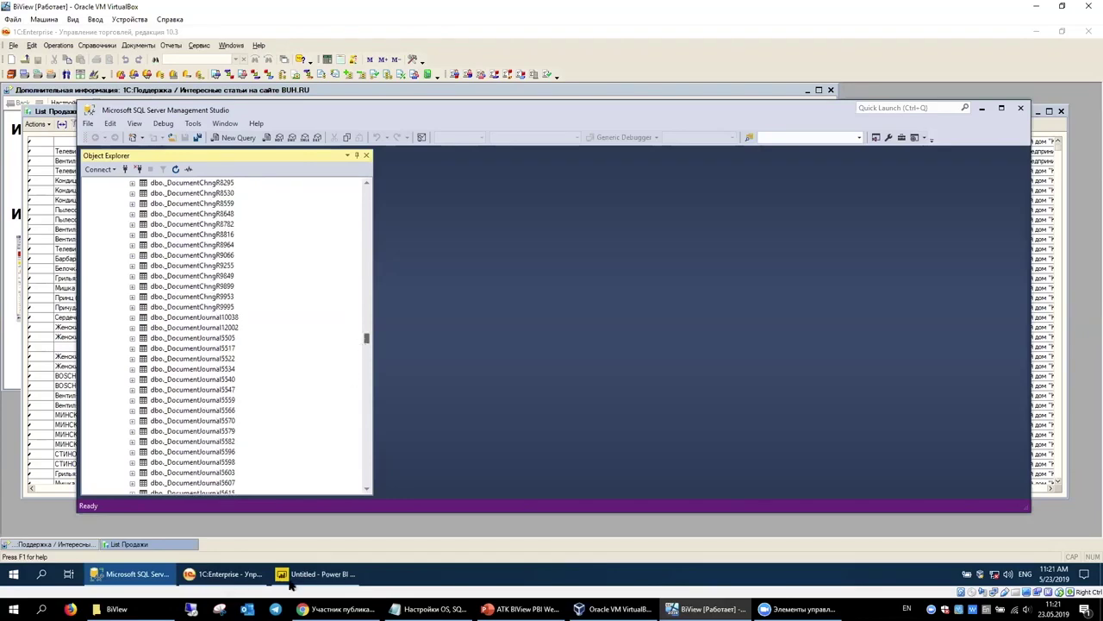
Compare the 1C Продажи list with the document, enumeration and InfoRg table names in the BU83 database
{"action": "left_click", "coordinate": [226, 576]}
{"action": "left_click", "coordinate": [213, 586]}
{"action": "left_click", "coordinate": [226, 576]}
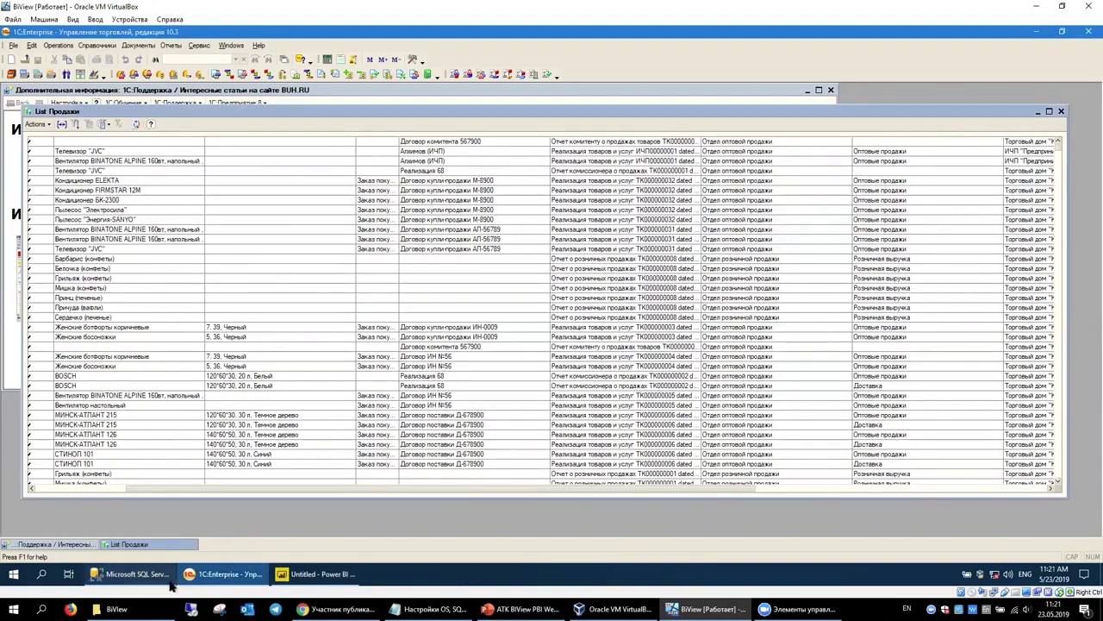
{"action": "left_click", "coordinate": [170, 585]}
{"action": "scroll", "coordinate": [244, 348], "scroll_direction": "down", "scroll_amount": 4}
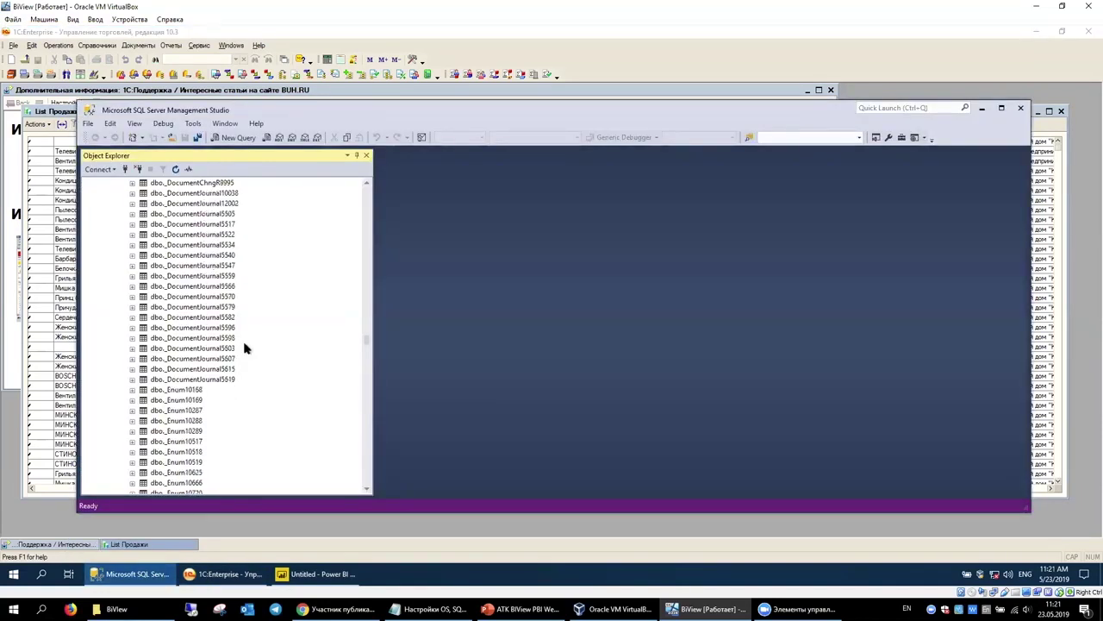
{"action": "left_click_drag", "start_coordinate": [367, 337], "coordinate": [367, 313]}
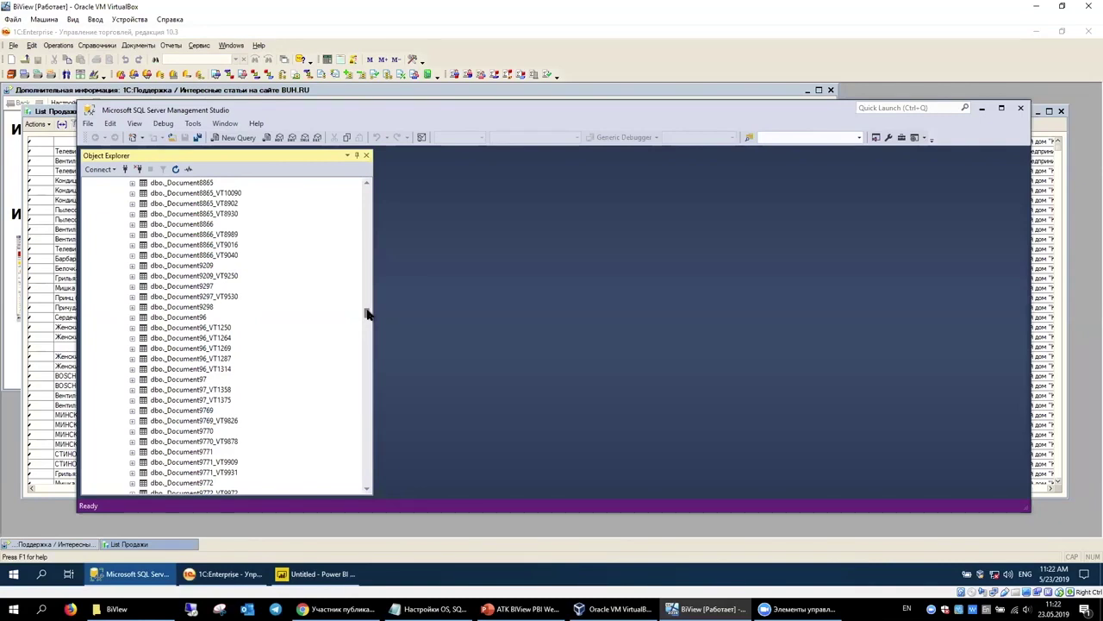
{"action": "left_click_drag", "start_coordinate": [367, 314], "coordinate": [366, 403]}
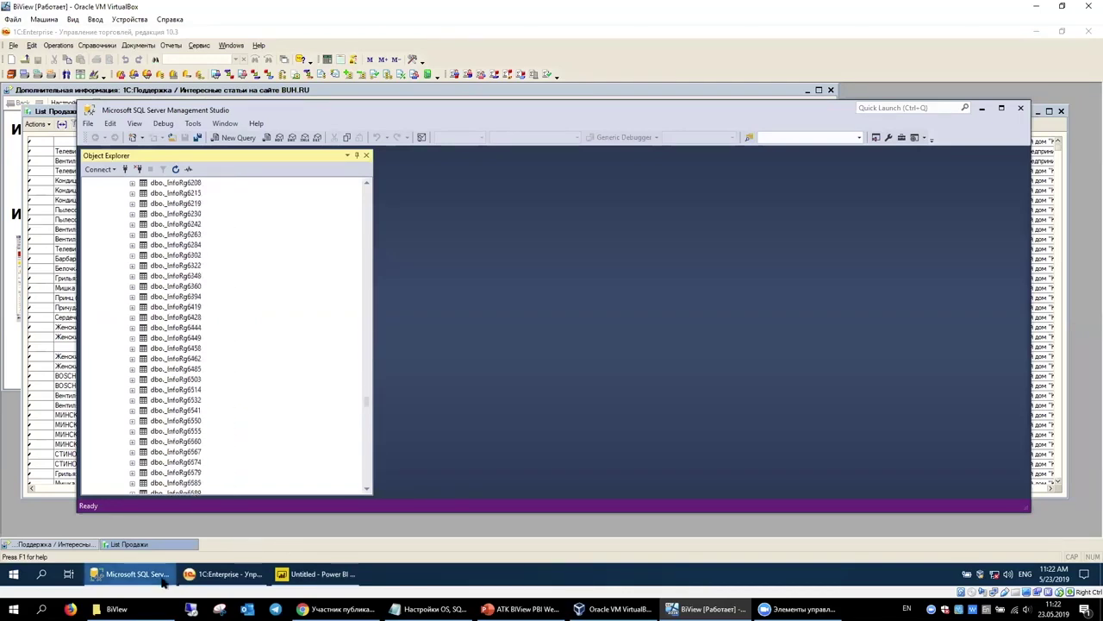
Clear the open windows off the desktop and launch ATK_BiView
{"action": "left_click", "coordinate": [977, 51]}
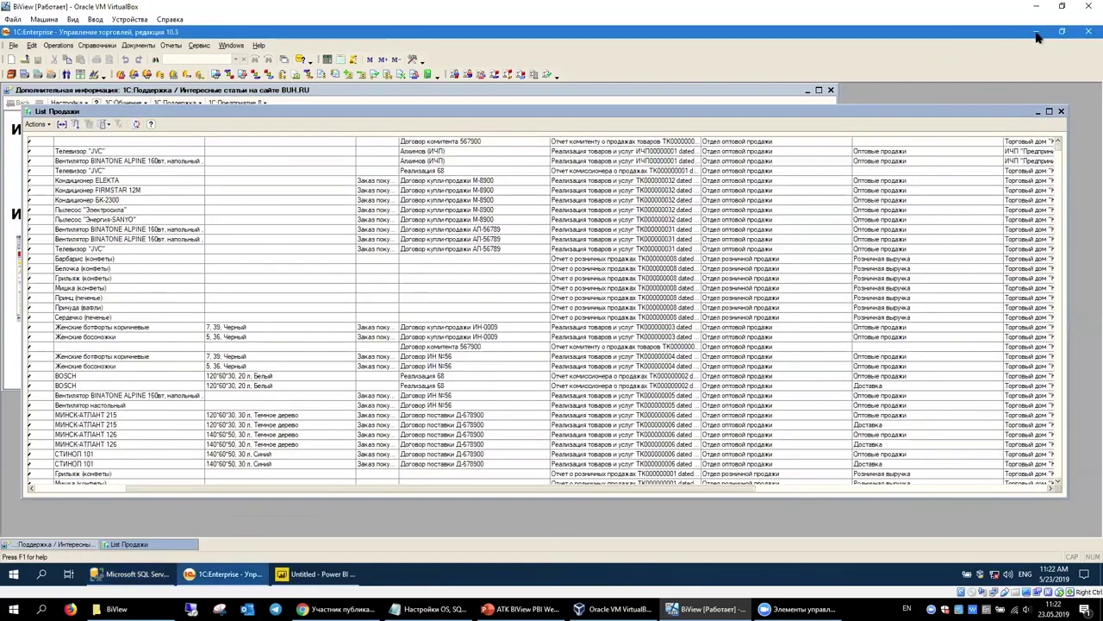
{"action": "key", "text": "super+d"}
{"action": "double_click", "coordinate": [24, 147]}
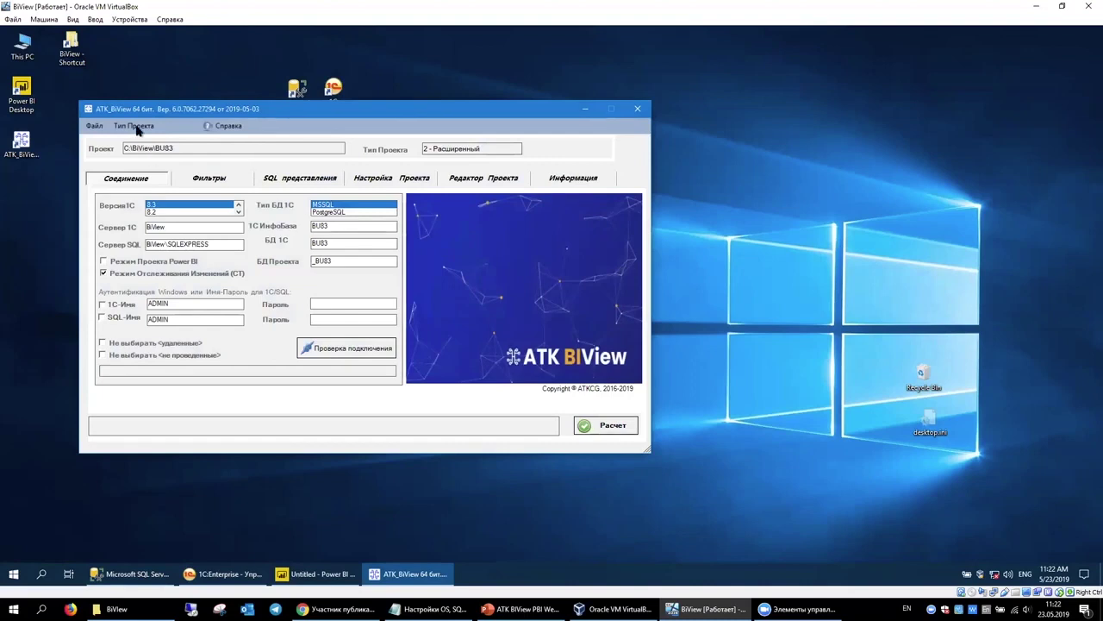
{"action": "left_click", "coordinate": [90, 127]}
{"action": "left_click", "coordinate": [90, 127]}
{"action": "left_click", "coordinate": [91, 128]}
{"action": "left_click", "coordinate": [91, 128]}
Switch to SQL Server Management Studio, collapse the BU83 database and check the Tables and Views folders of the _BU83 project database
{"action": "left_click", "coordinate": [137, 574]}
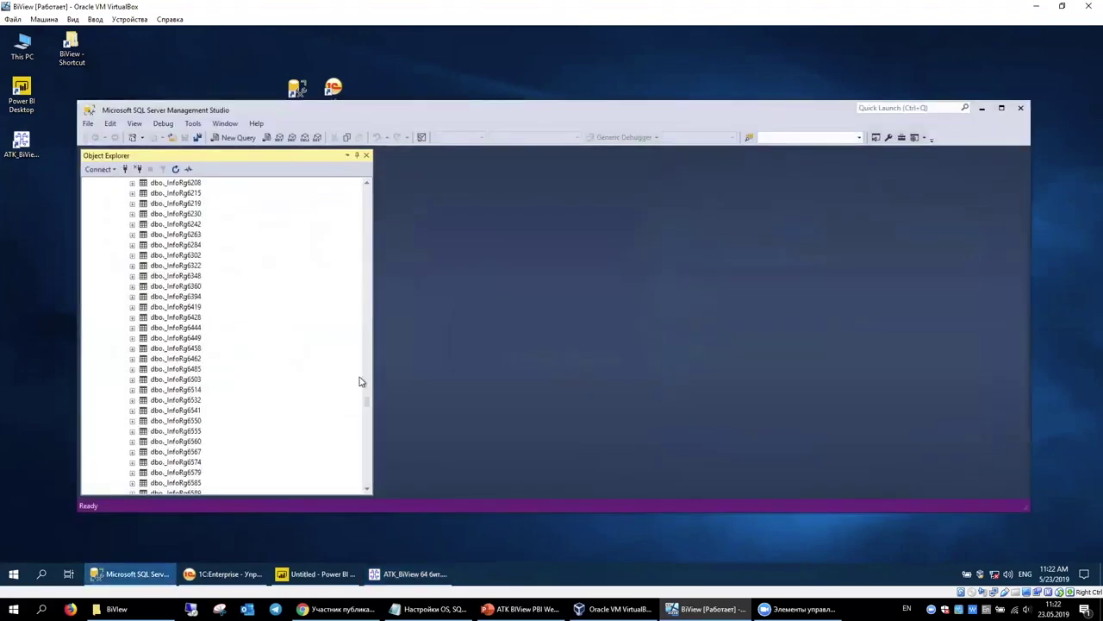
{"action": "left_click_drag", "start_coordinate": [365, 401], "coordinate": [254, 234]}
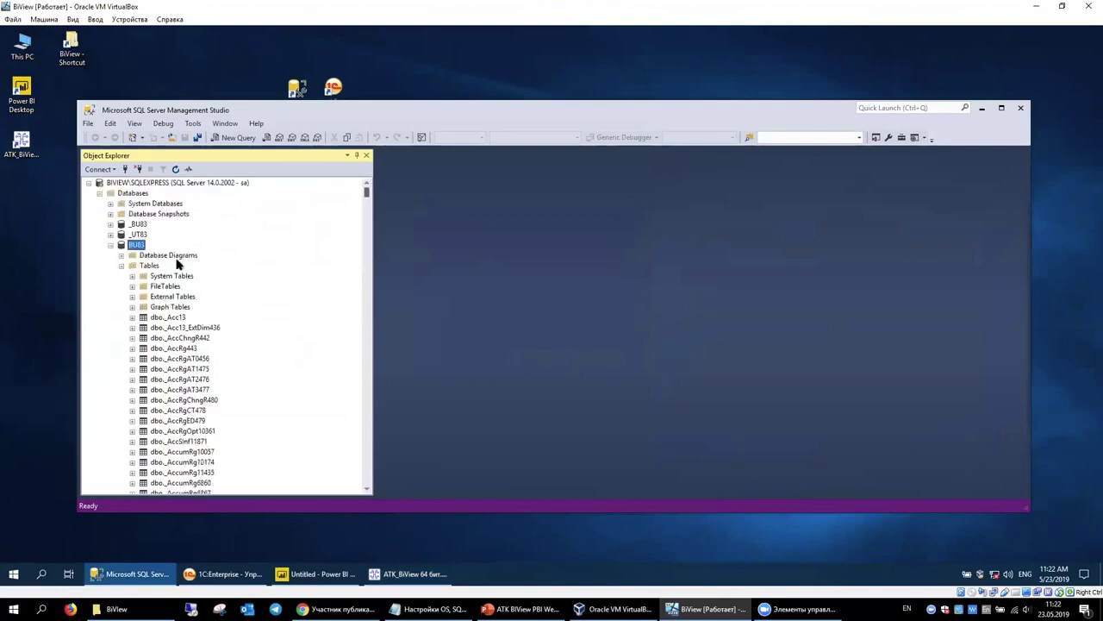
{"action": "left_click", "coordinate": [110, 245]}
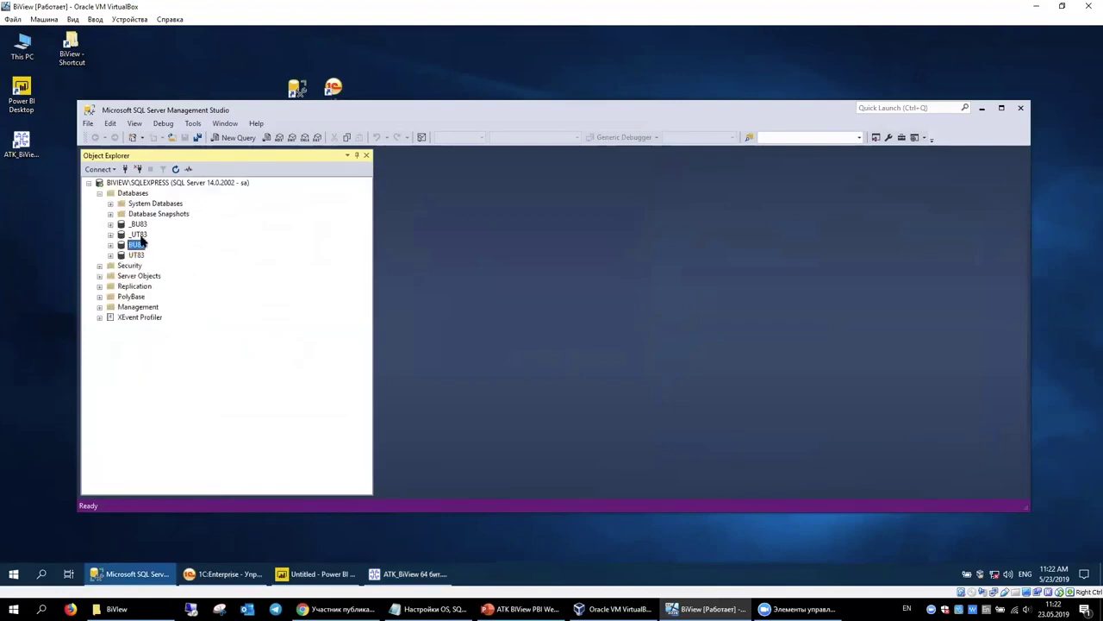
{"action": "left_click", "coordinate": [136, 224]}
{"action": "left_click", "coordinate": [111, 225]}
{"action": "left_click", "coordinate": [122, 244]}
{"action": "left_click", "coordinate": [121, 245]}
{"action": "left_click", "coordinate": [122, 255]}
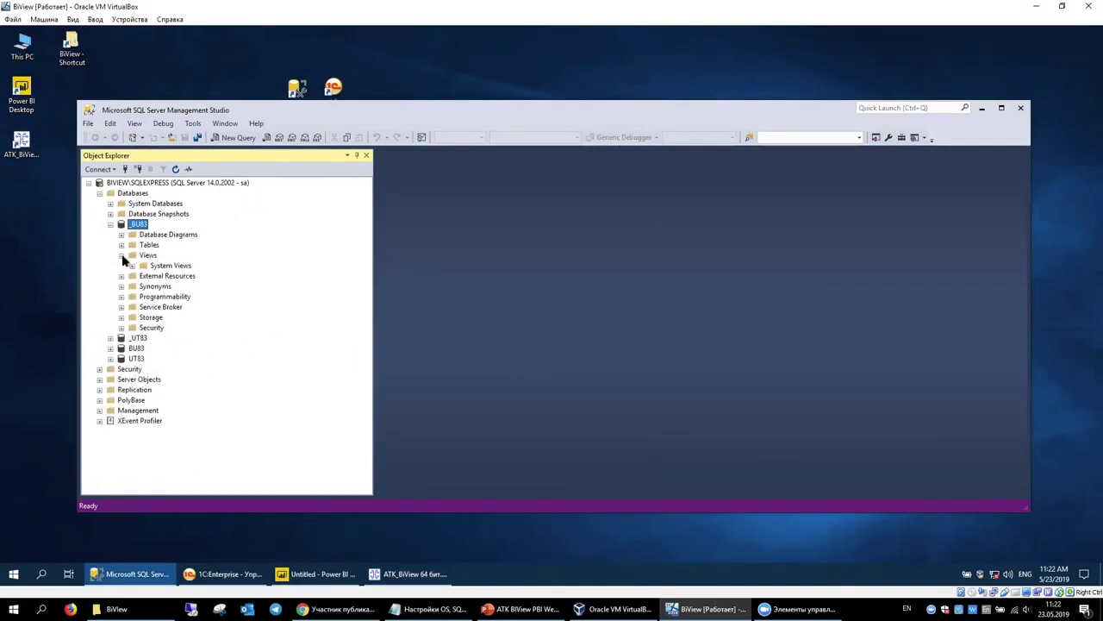
{"action": "left_click", "coordinate": [122, 255]}
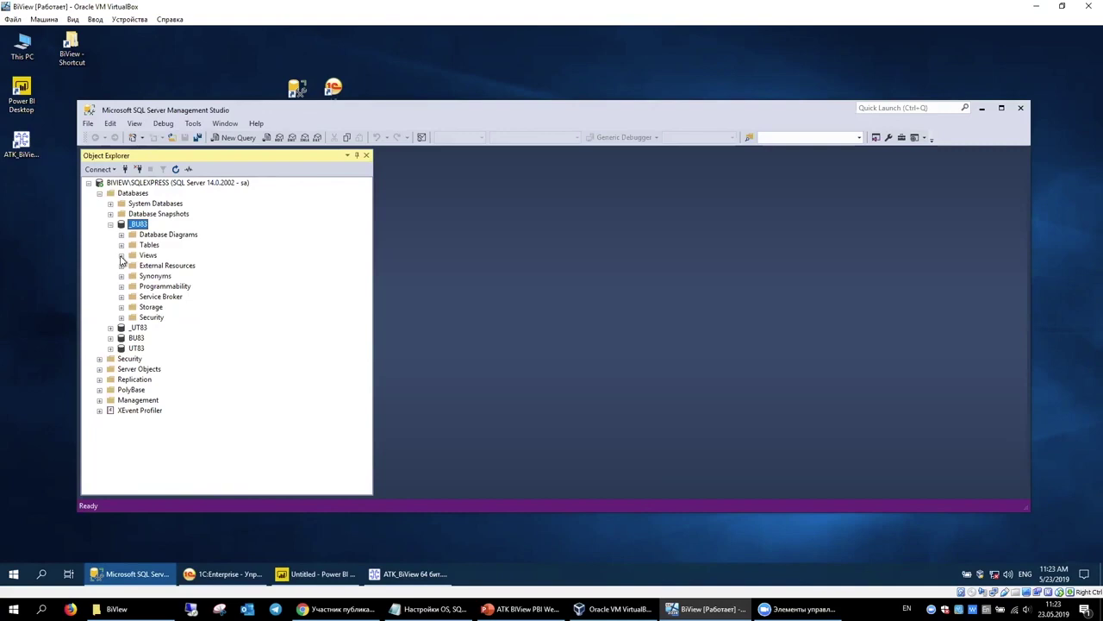
{"action": "left_click", "coordinate": [402, 575]}
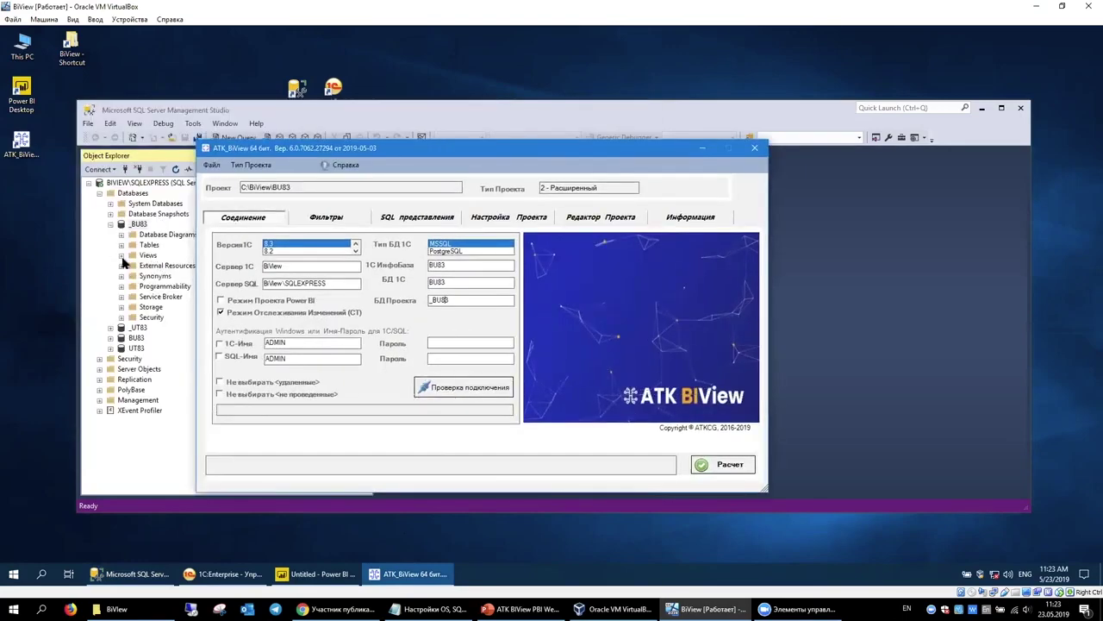
{"action": "left_click", "coordinate": [121, 258]}
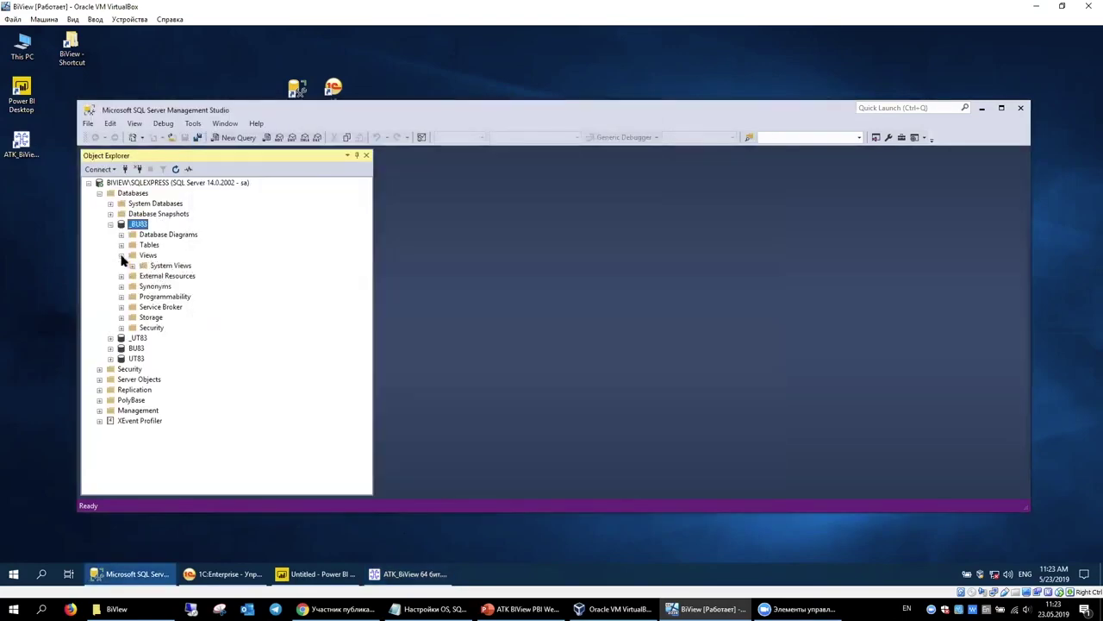
{"action": "left_click", "coordinate": [122, 256]}
Switch to ATK_BiView, test the connection of the BU83 project and start its calculation
{"action": "left_click", "coordinate": [396, 576]}
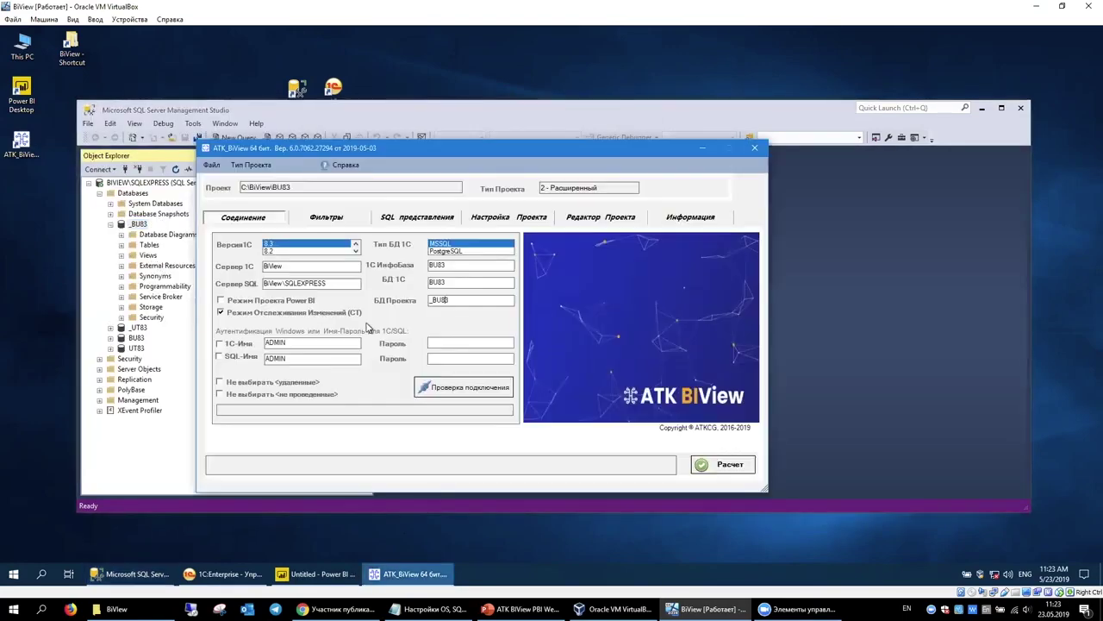
{"action": "left_click", "coordinate": [449, 389]}
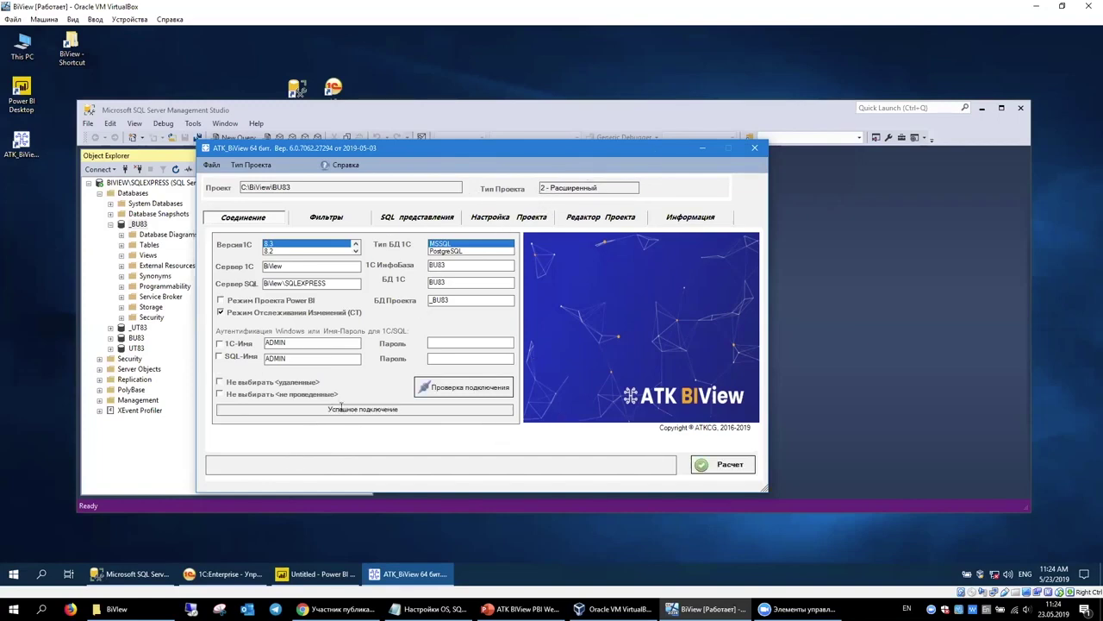
{"action": "left_click", "coordinate": [728, 466]}
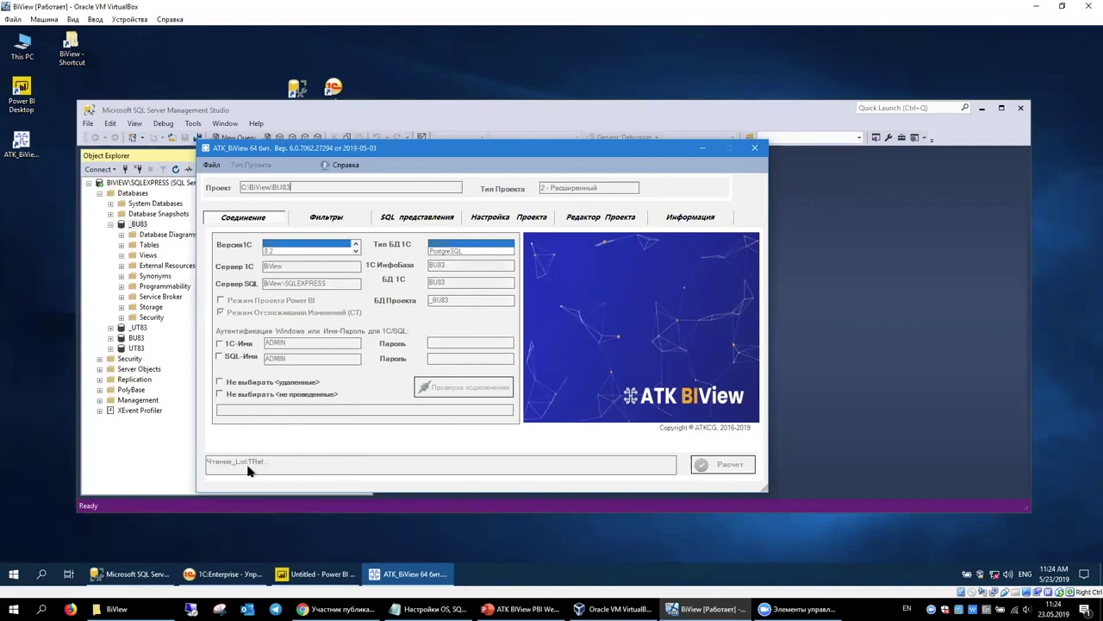
Return to SQL Server Management Studio and browse the Документы views of the _UT83 database
{"action": "left_click", "coordinate": [337, 111]}
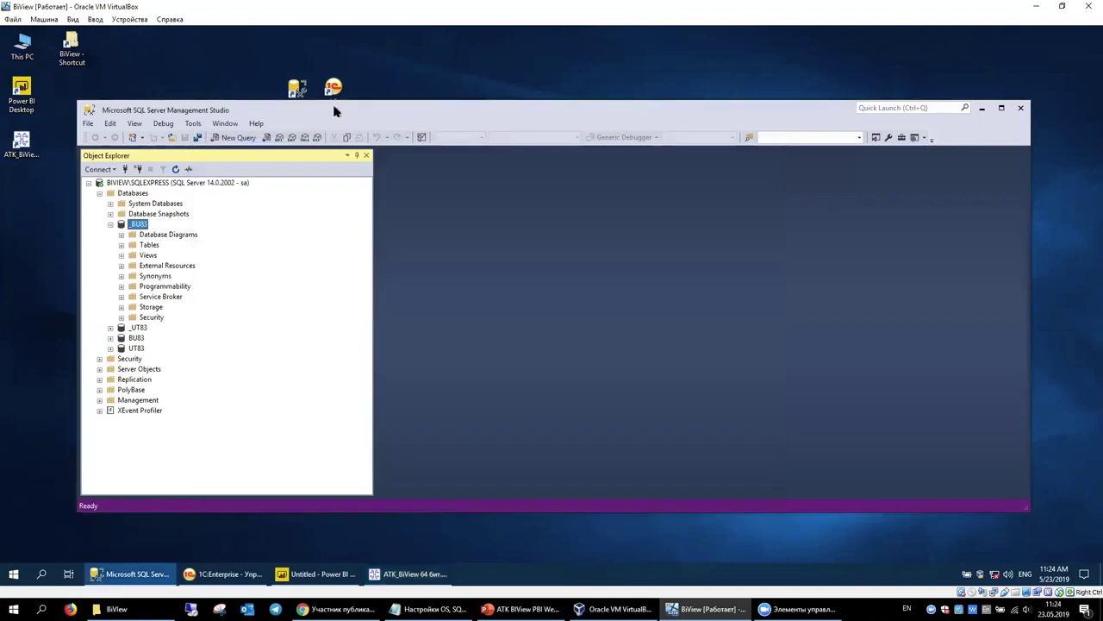
{"action": "left_click", "coordinate": [110, 328]}
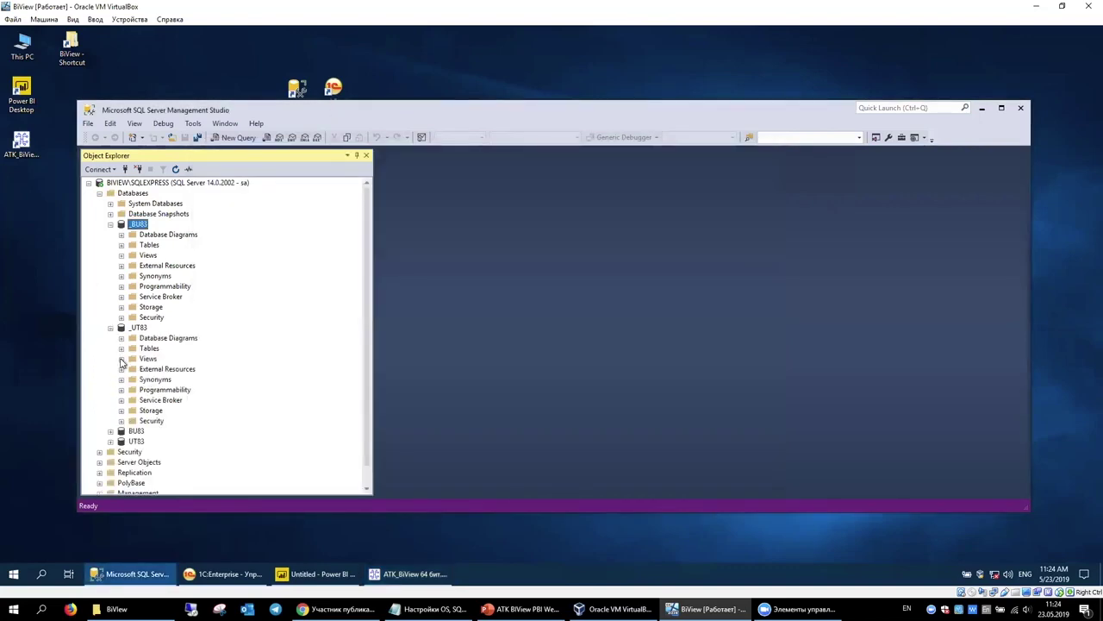
{"action": "left_click", "coordinate": [121, 358]}
{"action": "scroll", "coordinate": [160, 281], "scroll_direction": "up", "scroll_amount": 4}
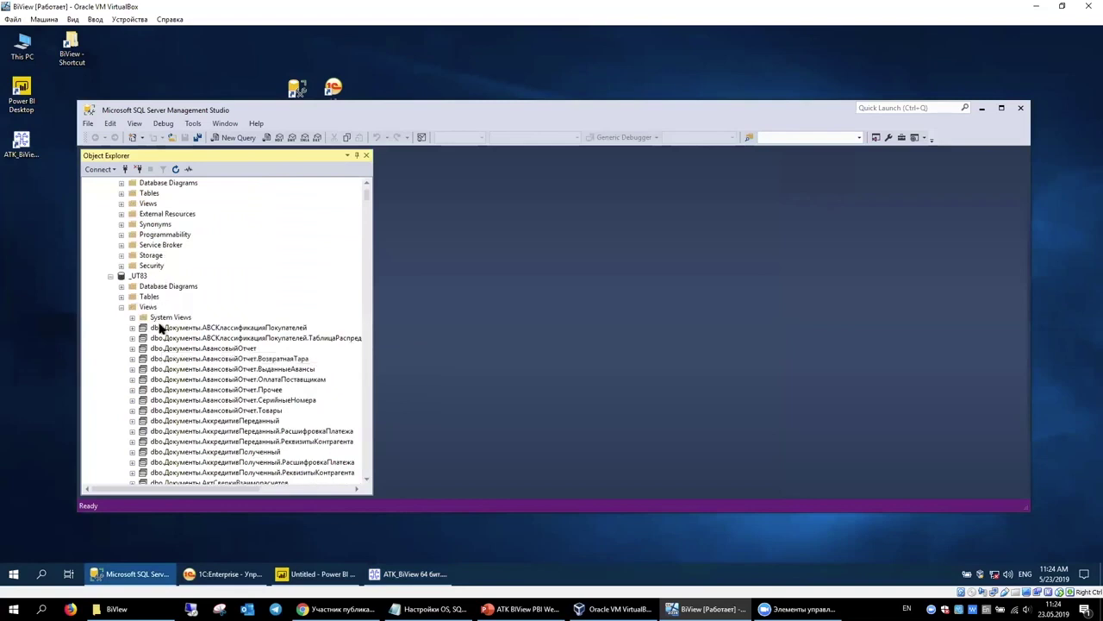
{"action": "scroll", "coordinate": [222, 387], "scroll_direction": "down", "scroll_amount": 4}
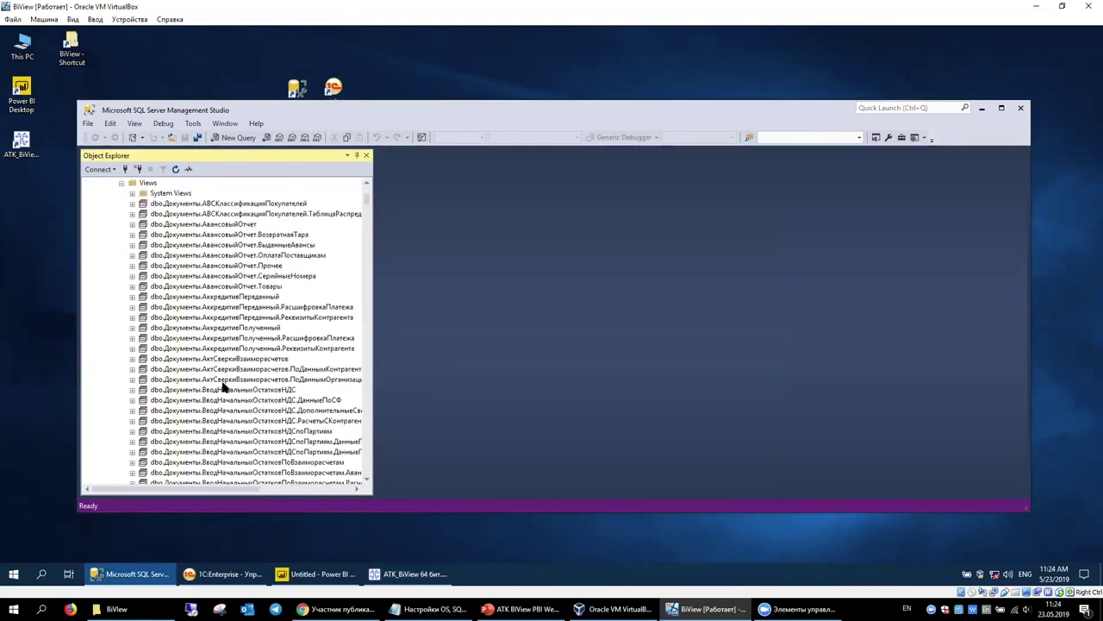
{"action": "scroll", "coordinate": [207, 332], "scroll_direction": "down", "scroll_amount": 10}
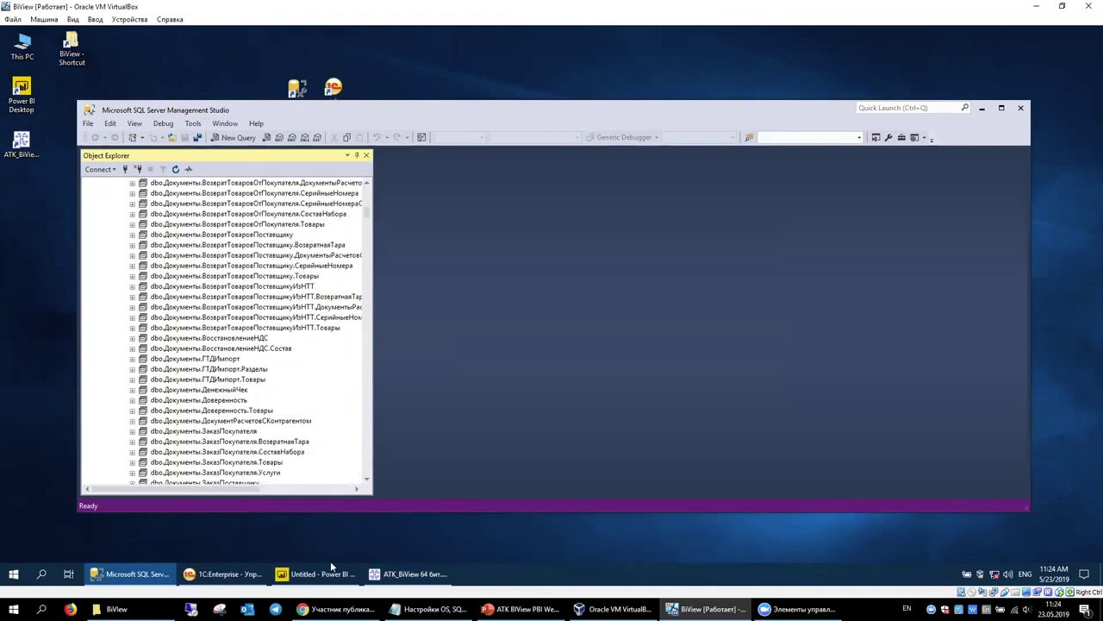
Check the Продажи list in 1C:Enterprise, return to SQL Server Management Studio and look through the Документы views around РеализацияТоваровУслуг
{"action": "left_click", "coordinate": [200, 576]}
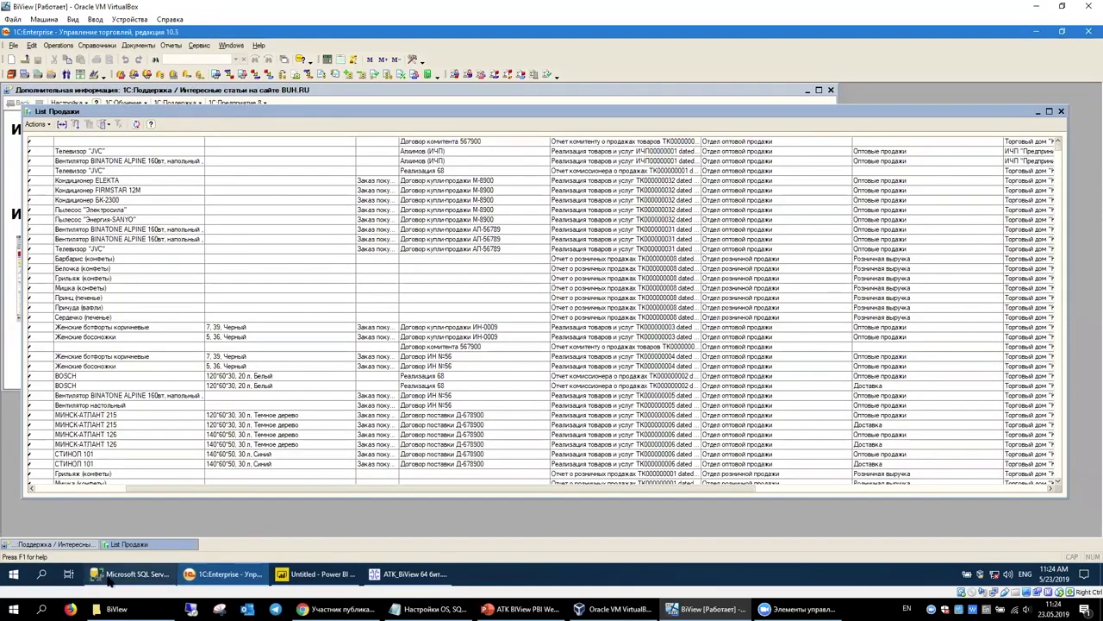
{"action": "key", "text": "alt+Tab"}
{"action": "scroll", "coordinate": [209, 350], "scroll_direction": "down", "scroll_amount": 15}
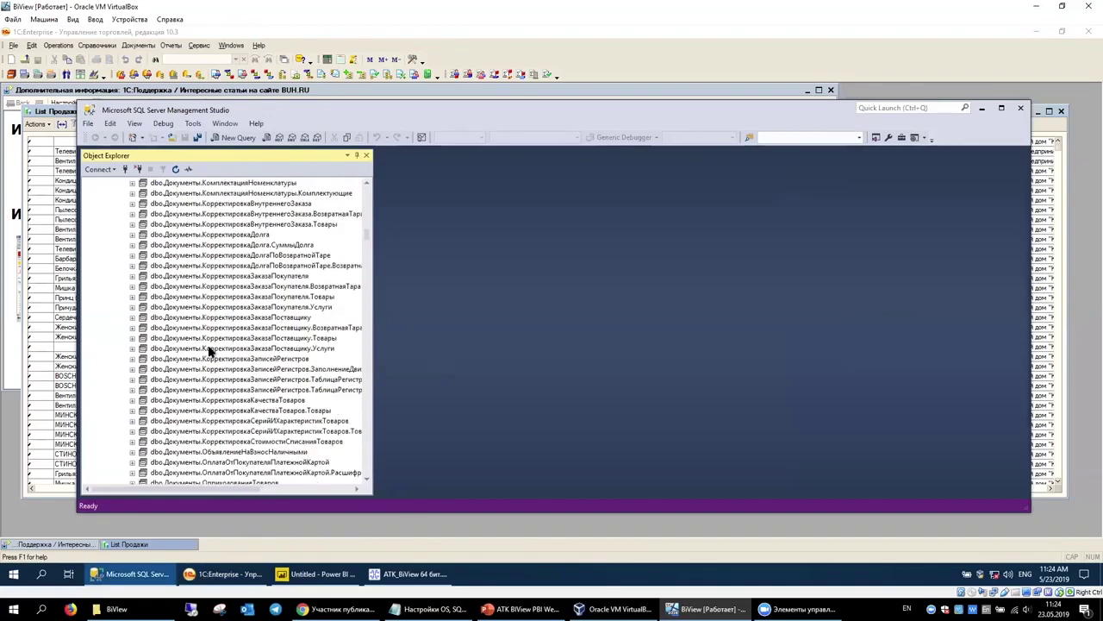
{"action": "scroll", "coordinate": [209, 350], "scroll_direction": "down", "scroll_amount": 20}
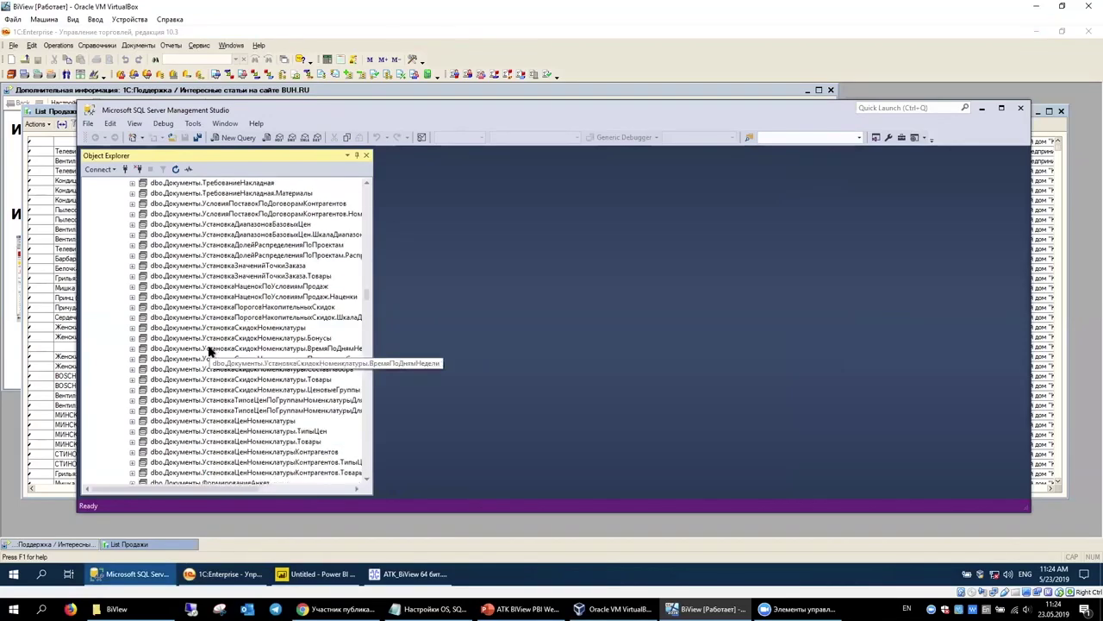
{"action": "scroll", "coordinate": [210, 350], "scroll_direction": "up", "scroll_amount": 15}
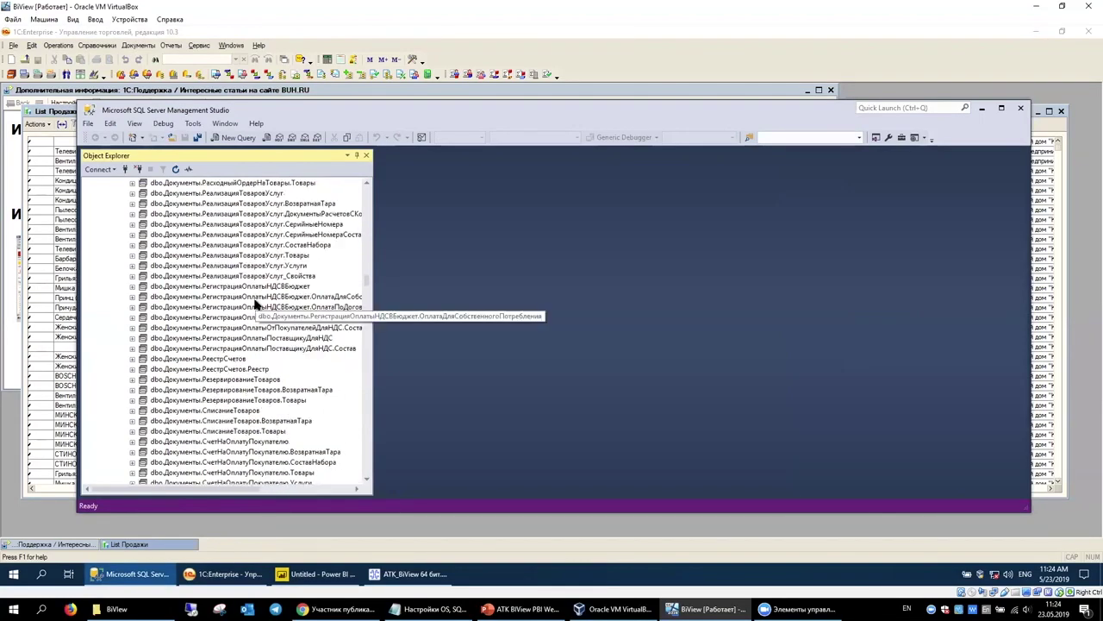
{"action": "scroll", "coordinate": [255, 303], "scroll_direction": "down", "scroll_amount": 3}
{"action": "scroll", "coordinate": [255, 304], "scroll_direction": "up", "scroll_amount": 3}
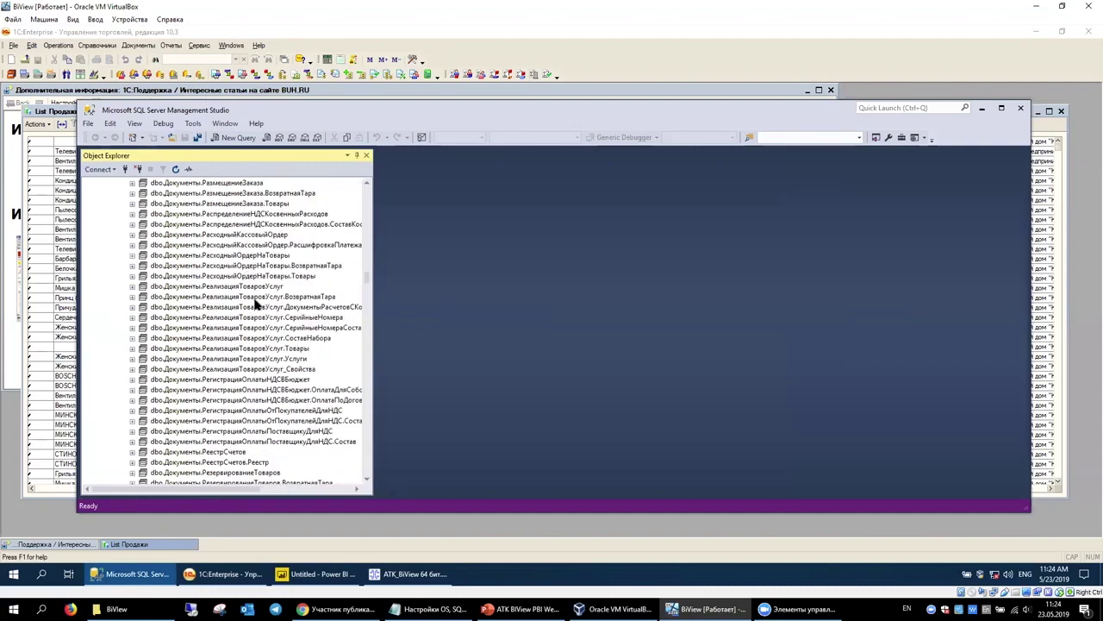
{"action": "scroll", "coordinate": [255, 303], "scroll_direction": "up", "scroll_amount": 3}
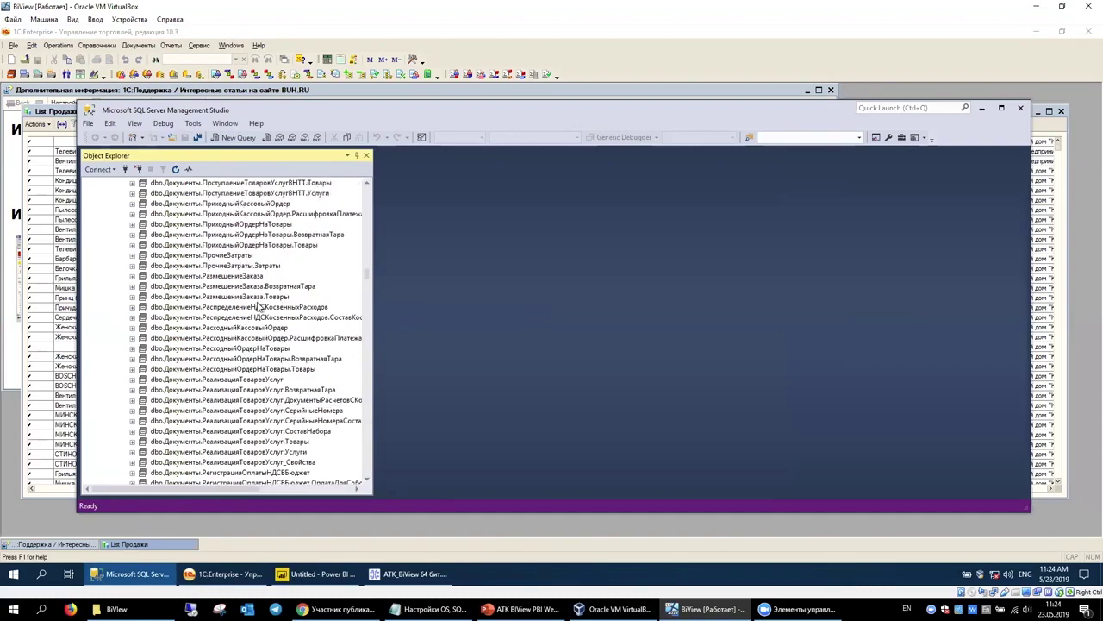
Find the dbo.РегистрыНакопления.Продажи view in the _UT83 database and select its top 1000 rows
{"action": "left_click_drag", "start_coordinate": [366, 282], "coordinate": [360, 403]}
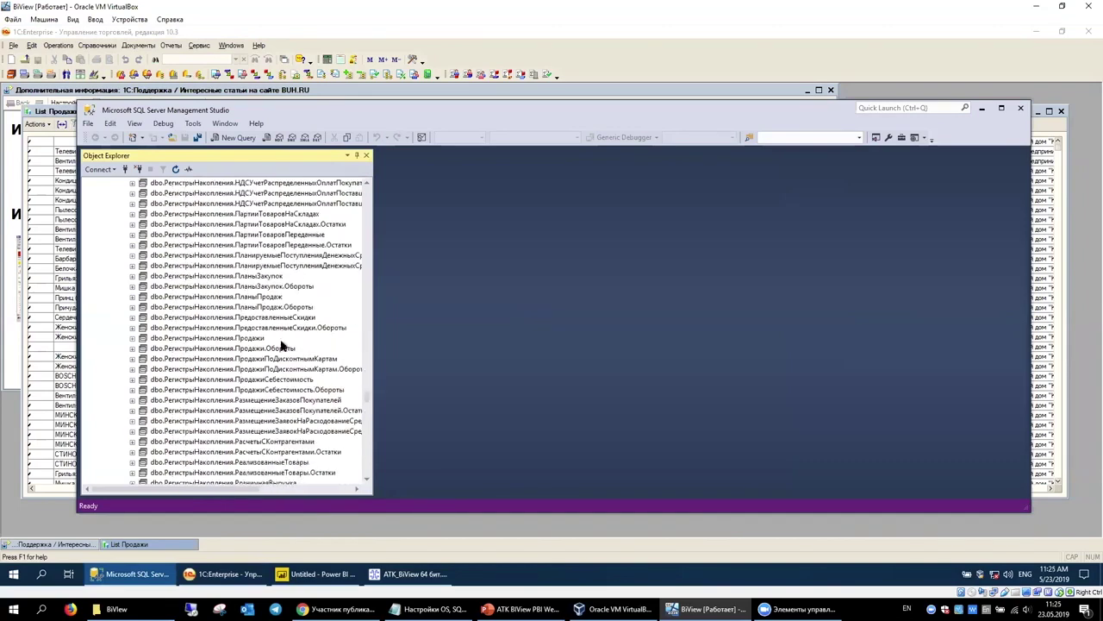
{"action": "left_click", "coordinate": [255, 338]}
{"action": "right_click", "coordinate": [255, 338]}
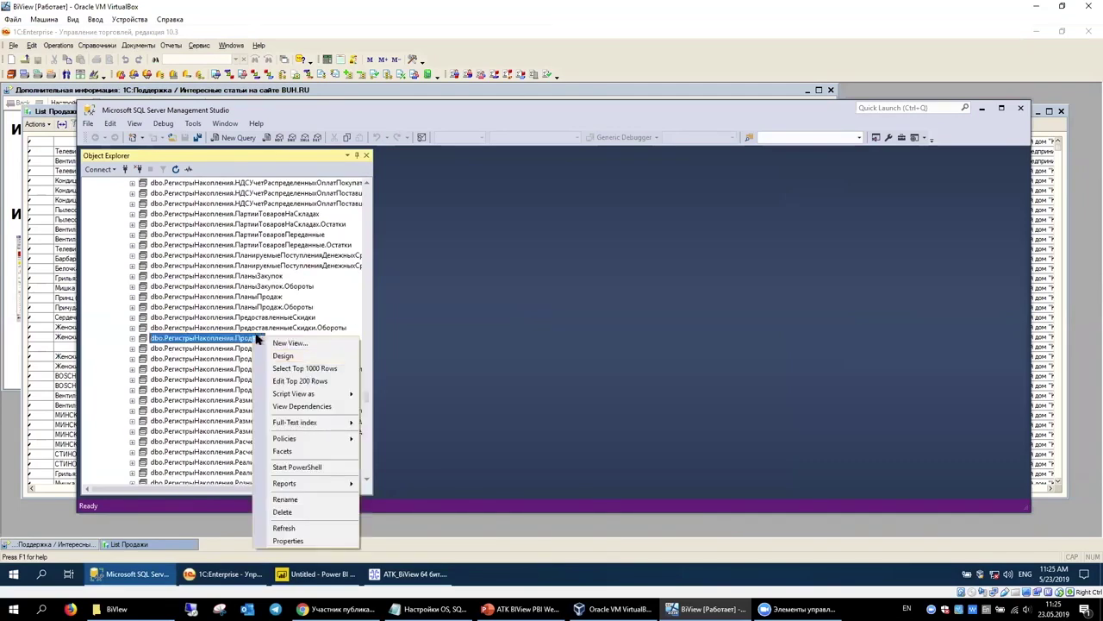
{"action": "left_click", "coordinate": [278, 369]}
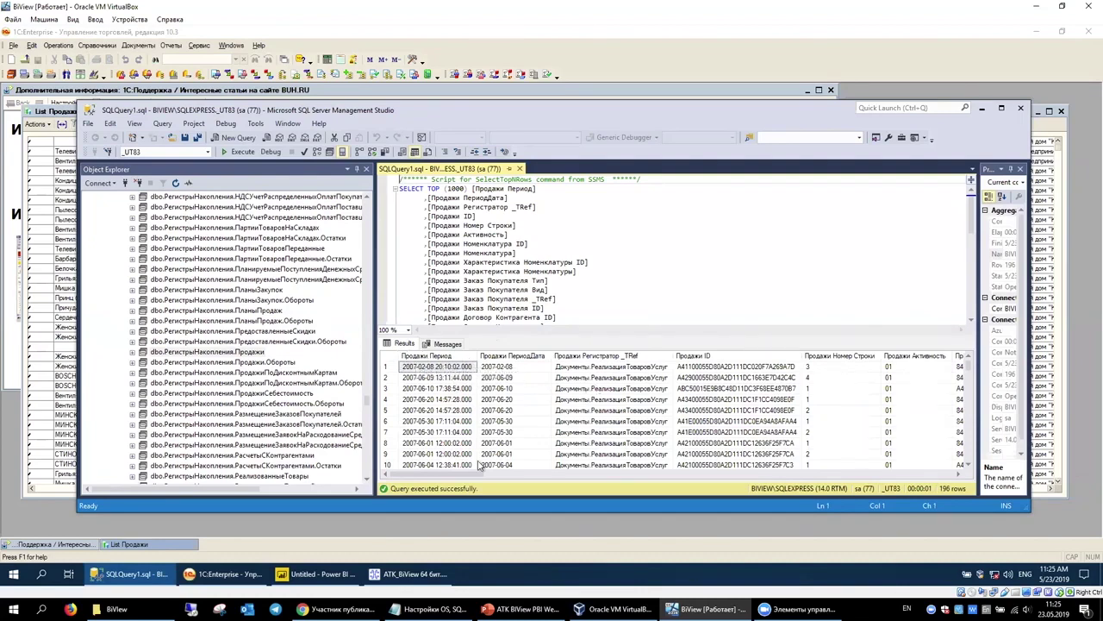
Review the query result columns through Продажи НДС and skim the РегистрыНакопления and Перечисления views in the database tree
{"action": "left_click_drag", "start_coordinate": [460, 474], "coordinate": [689, 427]}
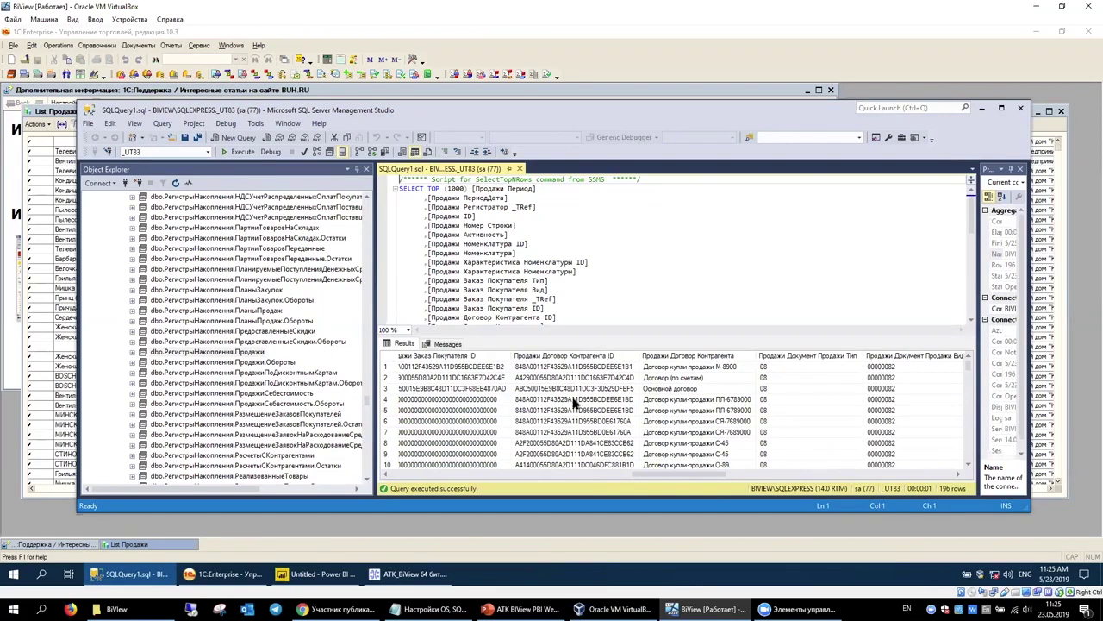
{"action": "left_click_drag", "start_coordinate": [683, 474], "coordinate": [907, 466]}
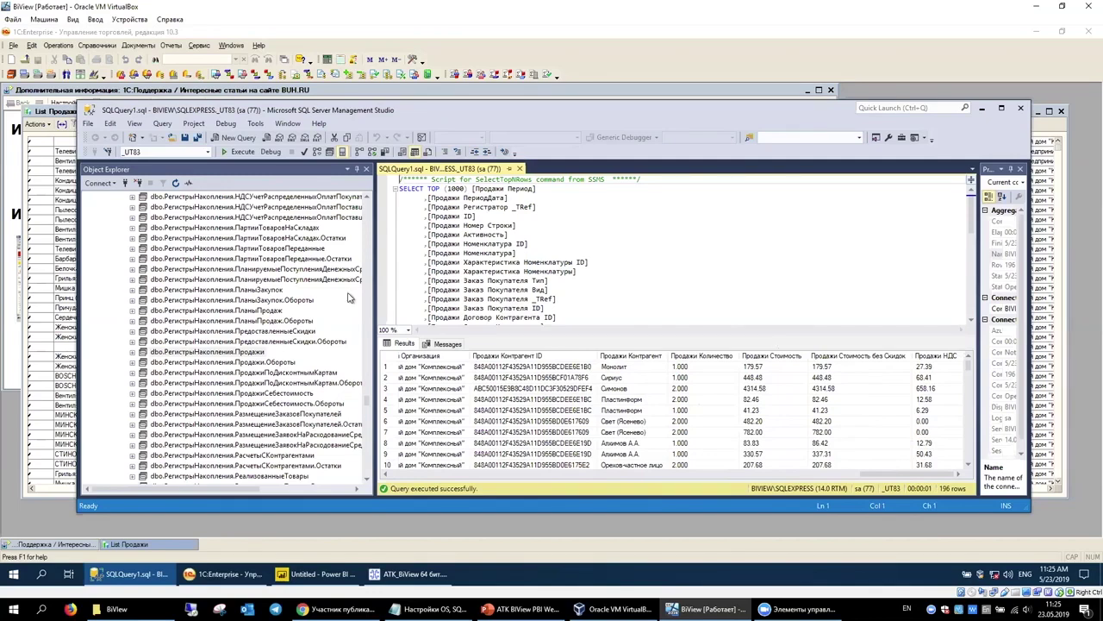
{"action": "scroll", "coordinate": [310, 354], "scroll_direction": "up", "scroll_amount": 4}
{"action": "scroll", "coordinate": [310, 354], "scroll_direction": "up", "scroll_amount": 20}
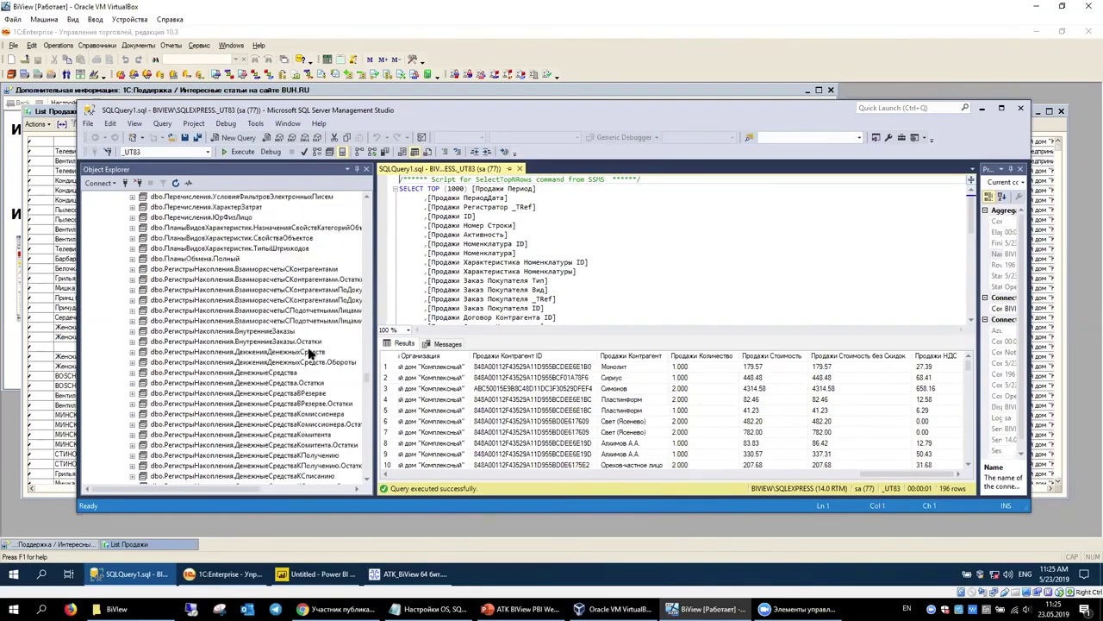
{"action": "scroll", "coordinate": [252, 282], "scroll_direction": "up", "scroll_amount": 7}
{"action": "scroll", "coordinate": [345, 345], "scroll_direction": "up", "scroll_amount": 10}
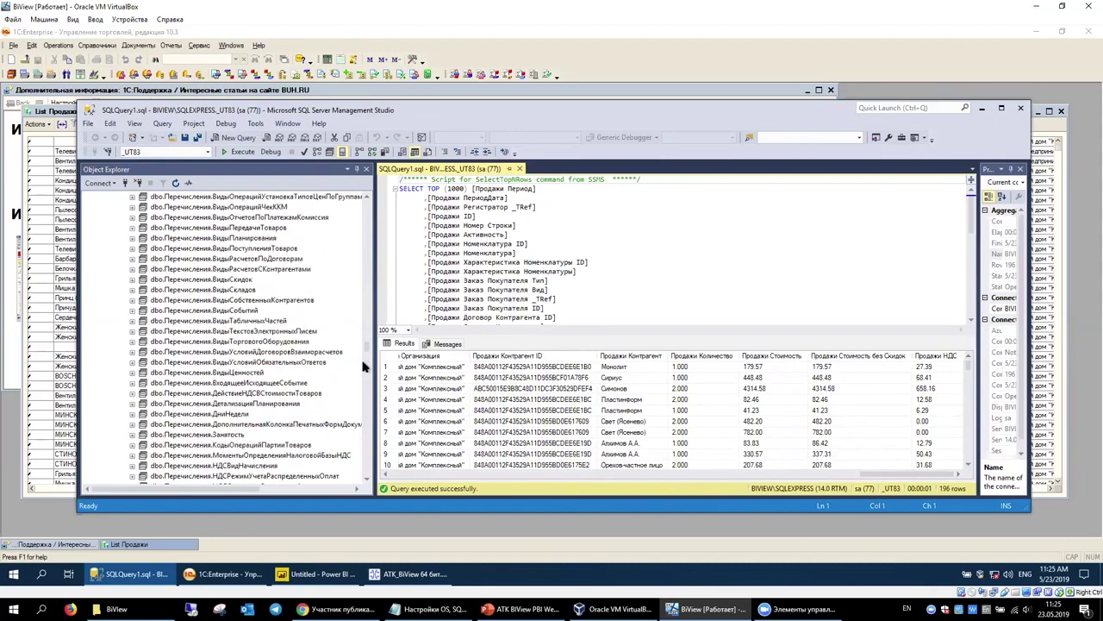
Switch to Power BI Desktop and connect to the SQL Server BIVIEW\SQLEXPRESS in Import mode, copying the server name from the settings text file
{"action": "left_click", "coordinate": [312, 580]}
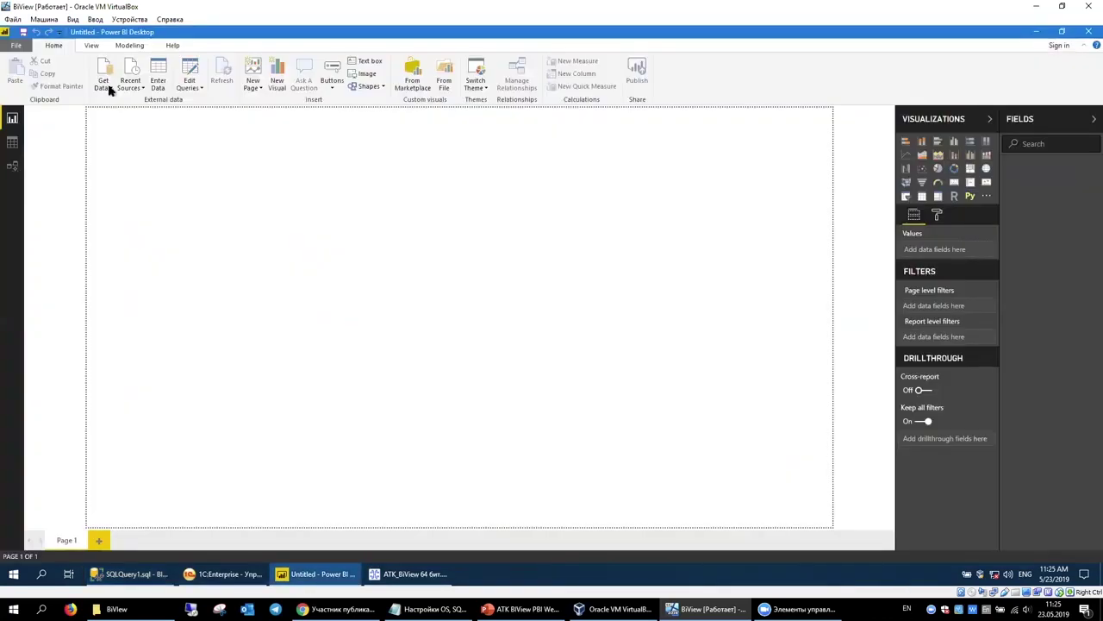
{"action": "left_click", "coordinate": [105, 87]}
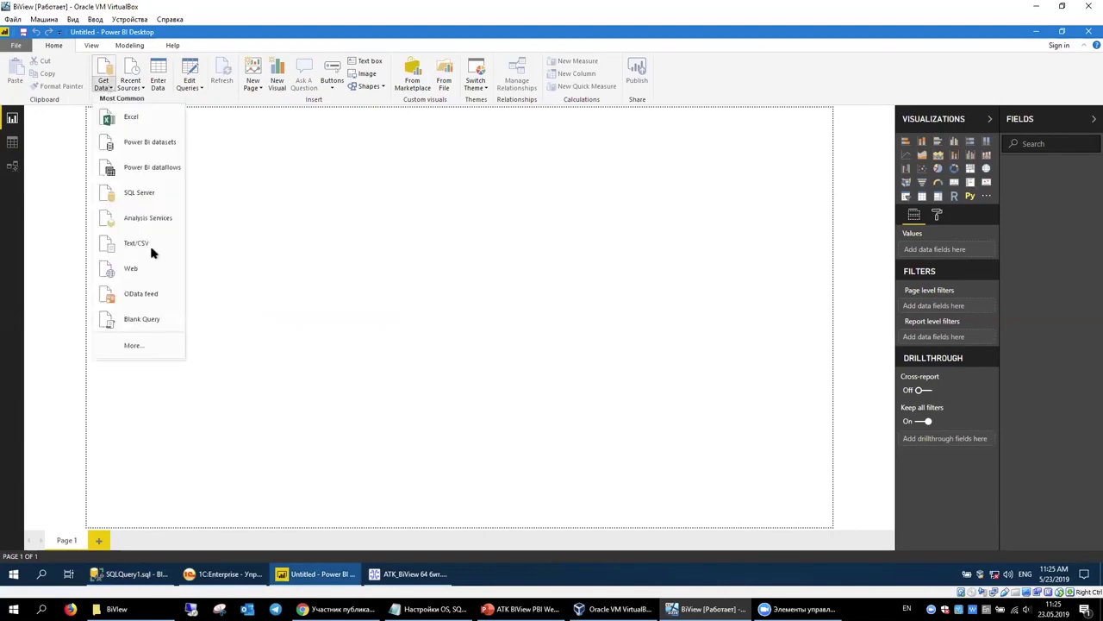
{"action": "left_click", "coordinate": [136, 193]}
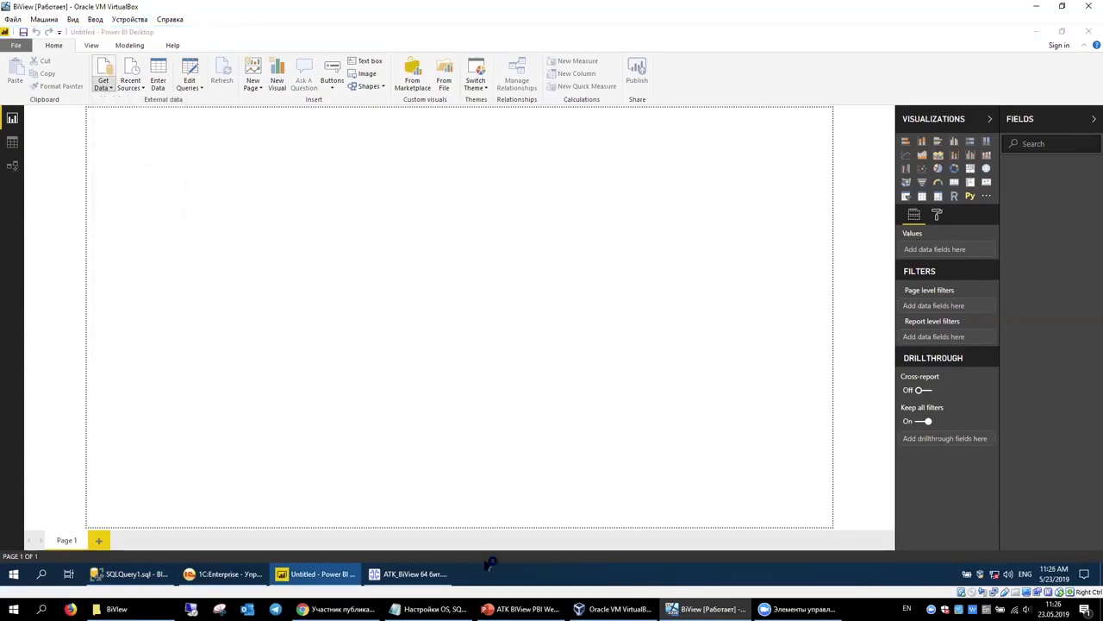
{"action": "left_click", "coordinate": [431, 608]}
{"action": "scroll", "coordinate": [345, 380], "scroll_direction": "up", "scroll_amount": 1}
{"action": "scroll", "coordinate": [361, 373], "scroll_direction": "down", "scroll_amount": 1}
{"action": "left_click_drag", "start_coordinate": [360, 380], "coordinate": [240, 380]}
{"action": "key", "text": "ctrl+c"}
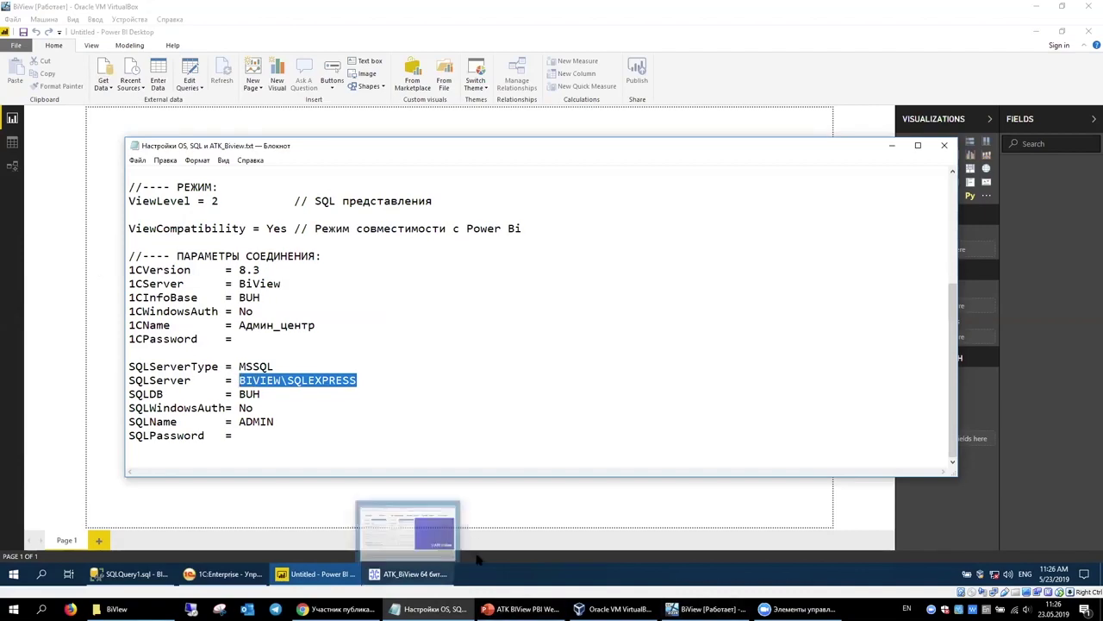
{"action": "left_click", "coordinate": [317, 574]}
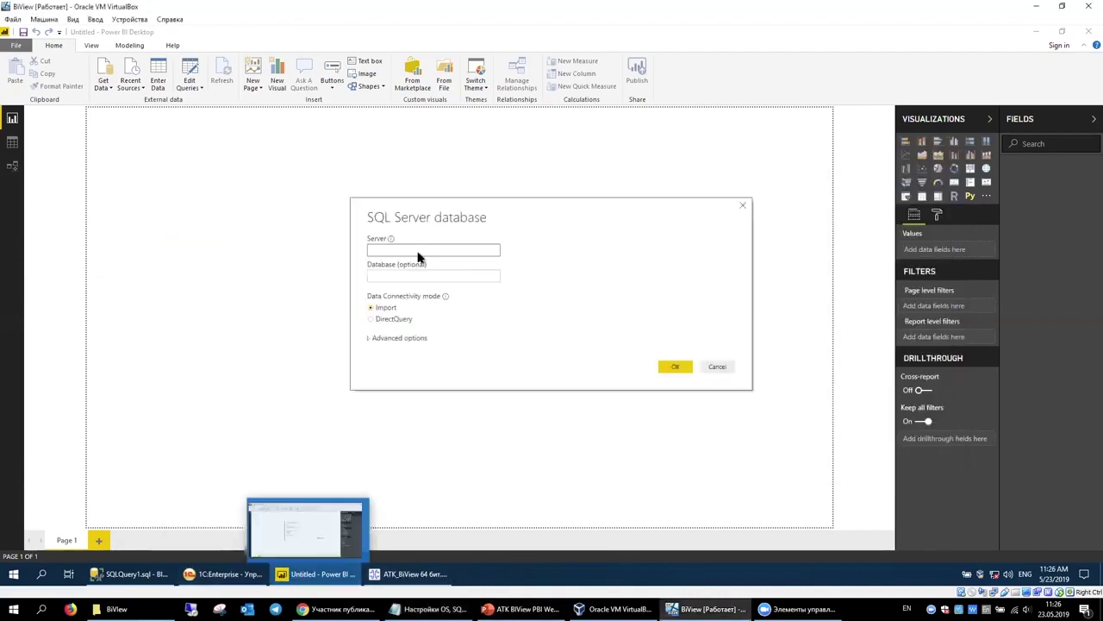
{"action": "key", "text": "ctrl+v"}
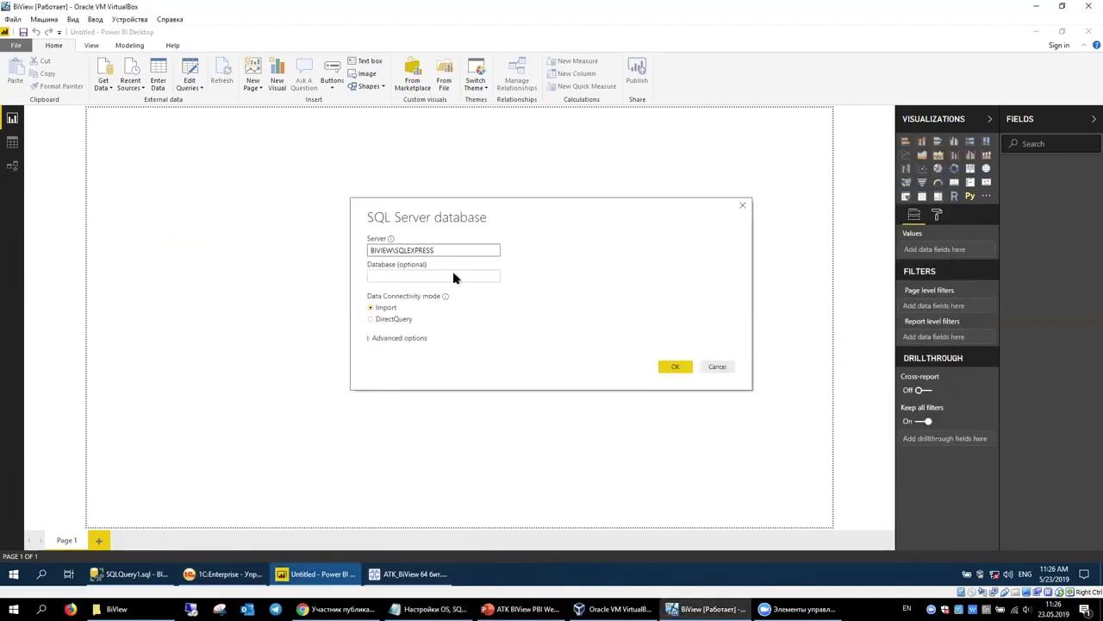
{"action": "left_click", "coordinate": [663, 369]}
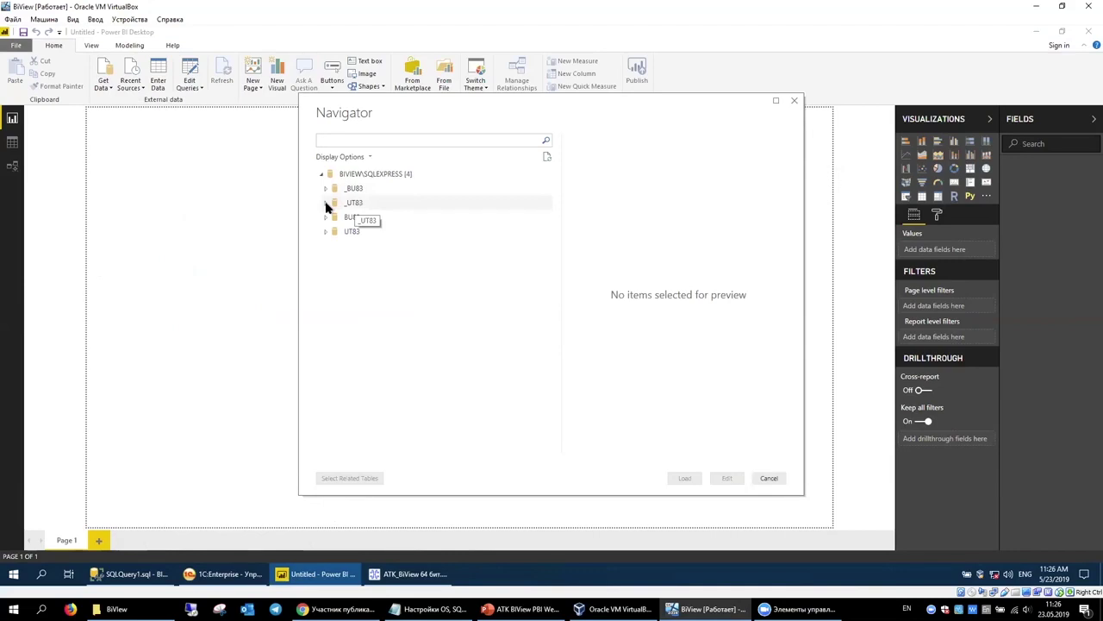
Expand the _UT83 database in the Navigator, search for "прода" and choose РегистрыНакопления.Продажи for import
{"action": "left_click", "coordinate": [326, 205]}
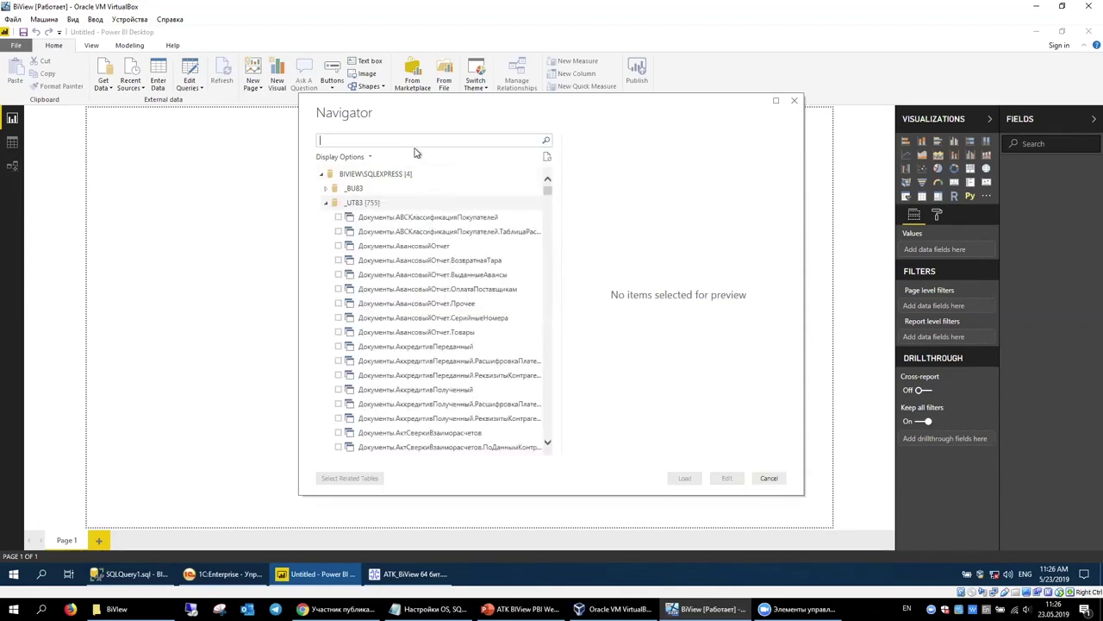
{"action": "type", "text": "gh"}
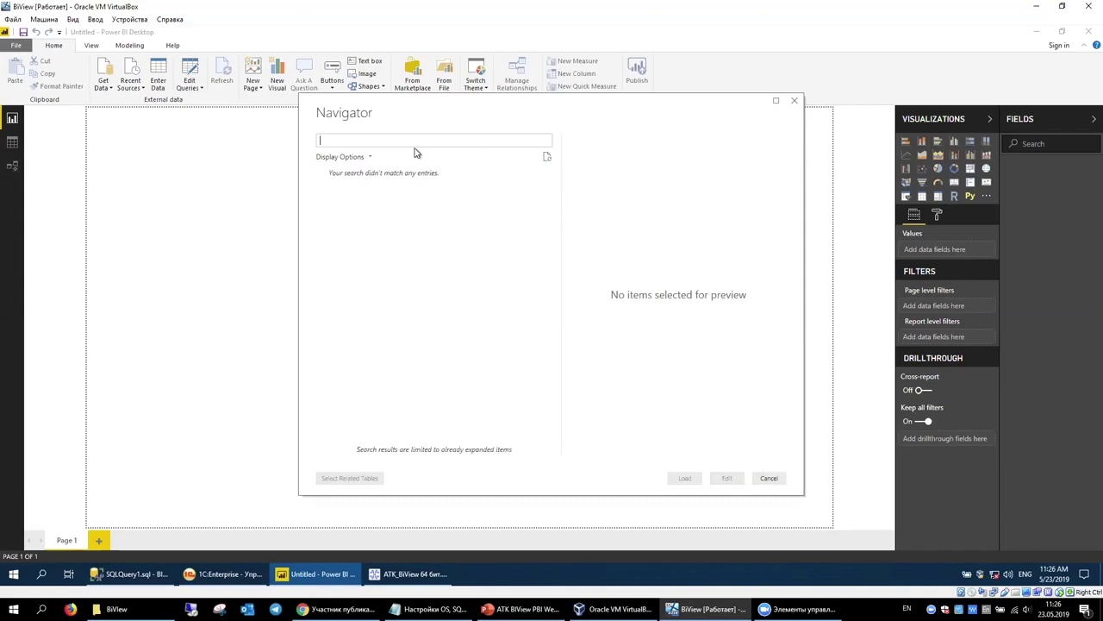
{"action": "type", "text": "прода"}
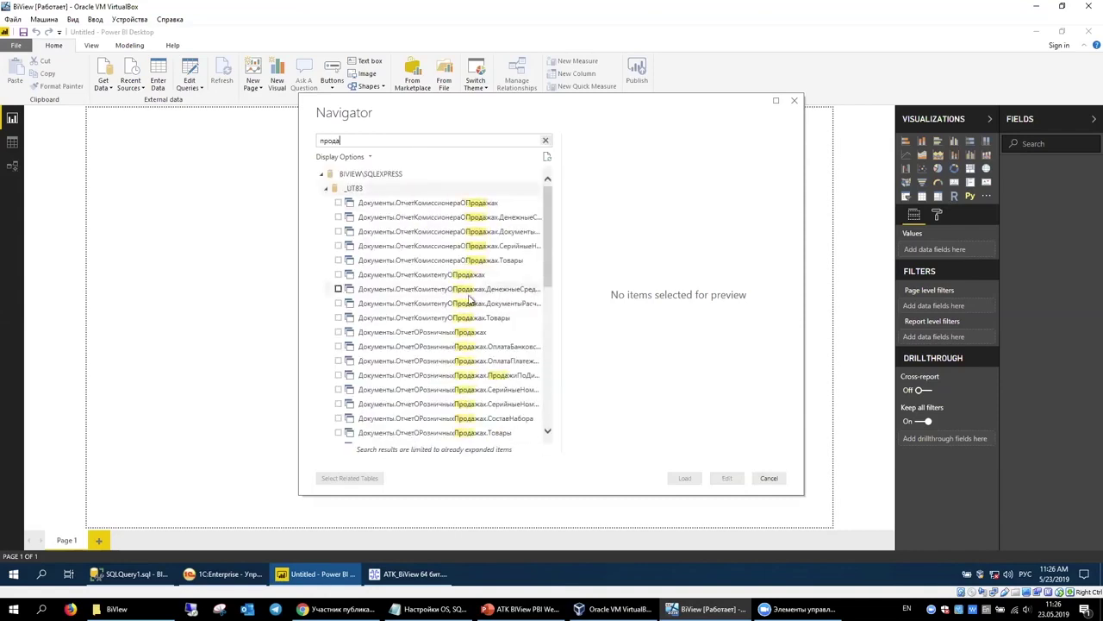
{"action": "scroll", "coordinate": [457, 302], "scroll_direction": "down", "scroll_amount": 9}
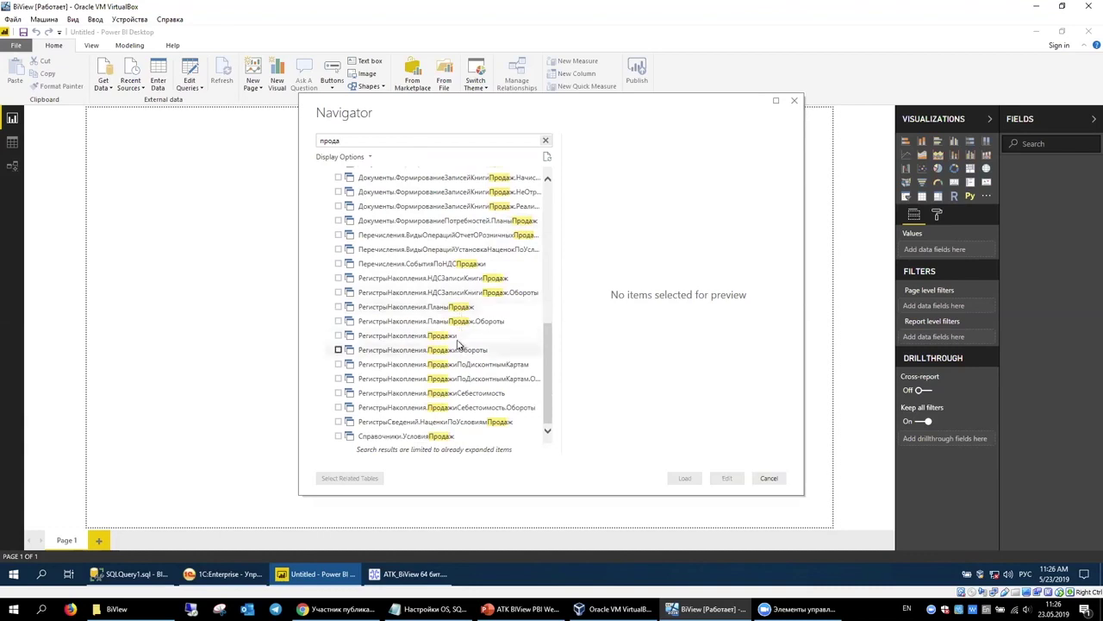
{"action": "left_click", "coordinate": [338, 335]}
Search for "номенкла" and "контра" and add Справочники.Номенклатура and Справочники.Контрагенты to the tables chosen for import
{"action": "left_click_drag", "start_coordinate": [343, 140], "coordinate": [298, 140]}
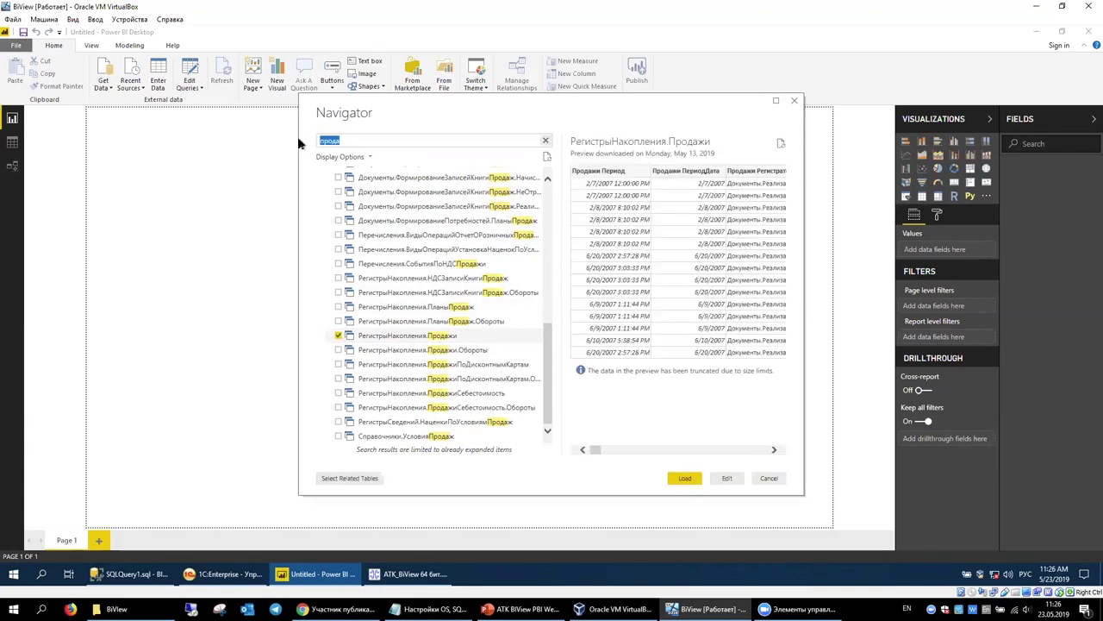
{"action": "type", "text": "номенкла"}
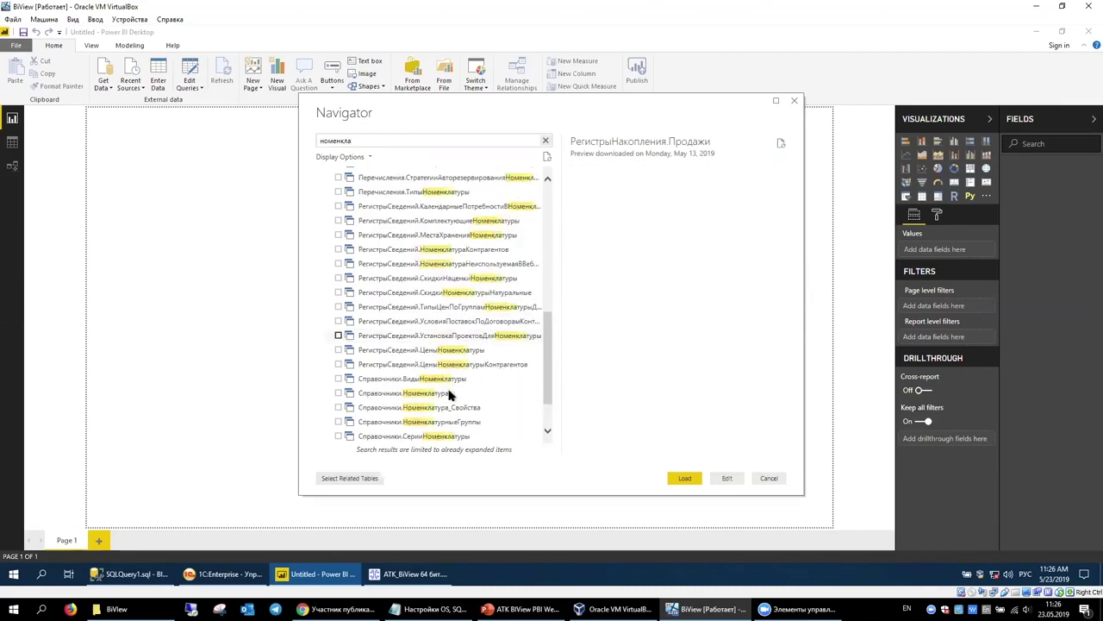
{"action": "left_click", "coordinate": [338, 393]}
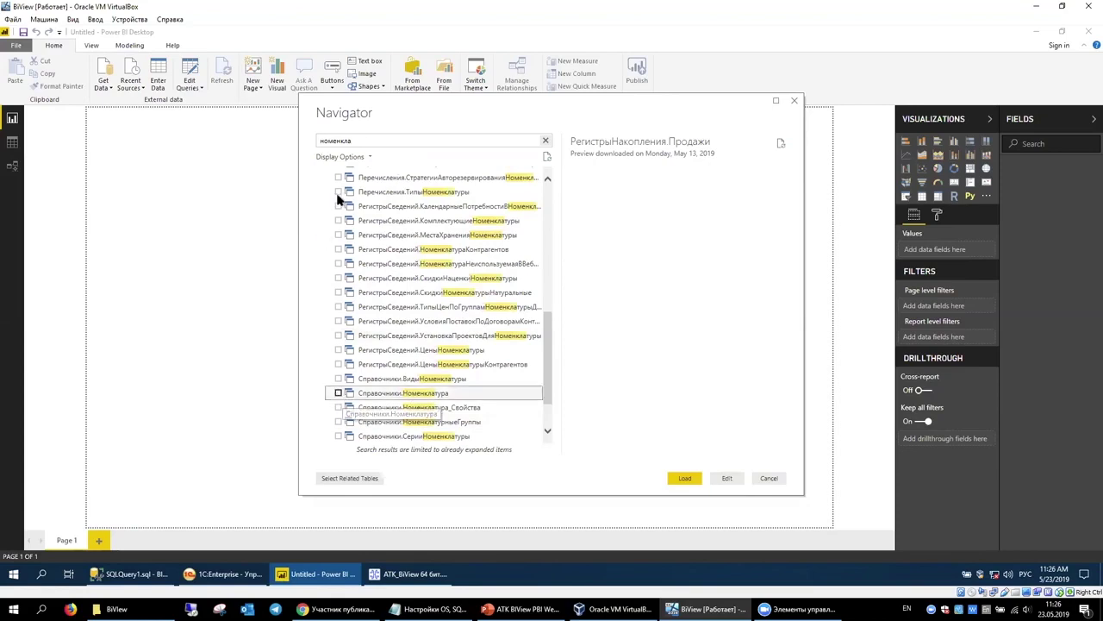
{"action": "double_click", "coordinate": [329, 140]}
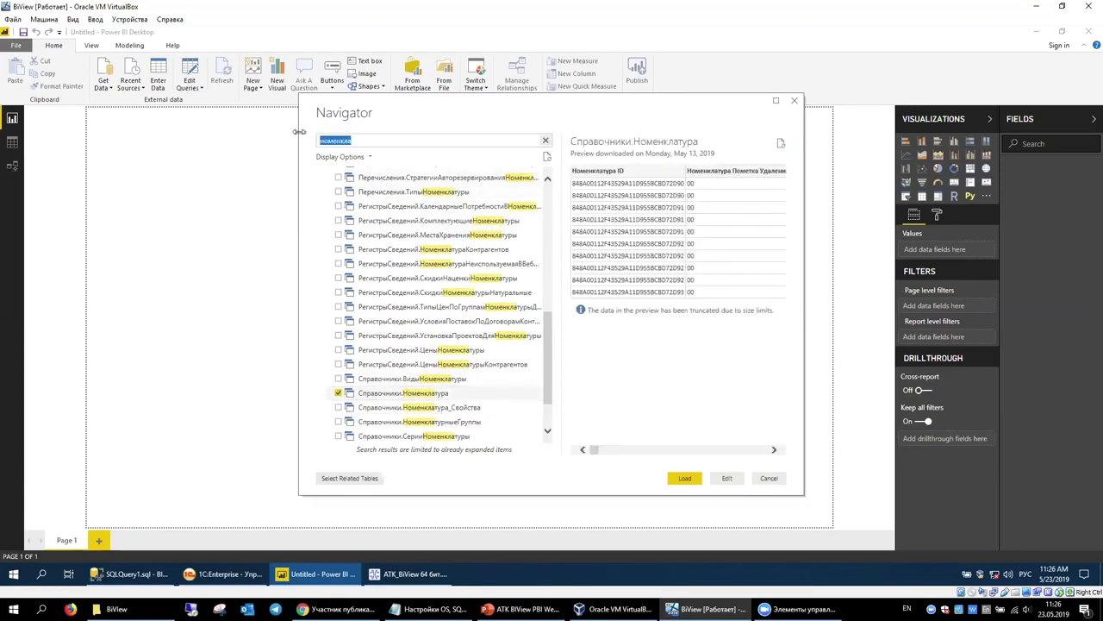
{"action": "type", "text": "контра"}
{"action": "scroll", "coordinate": [394, 387], "scroll_direction": "down", "scroll_amount": 5}
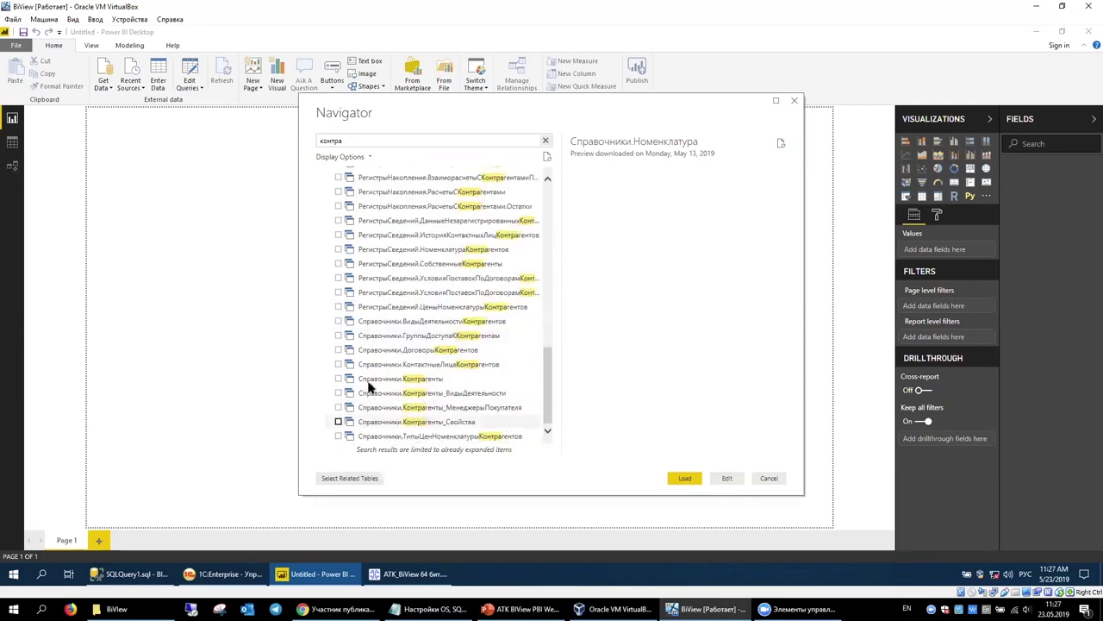
{"action": "left_click", "coordinate": [338, 379]}
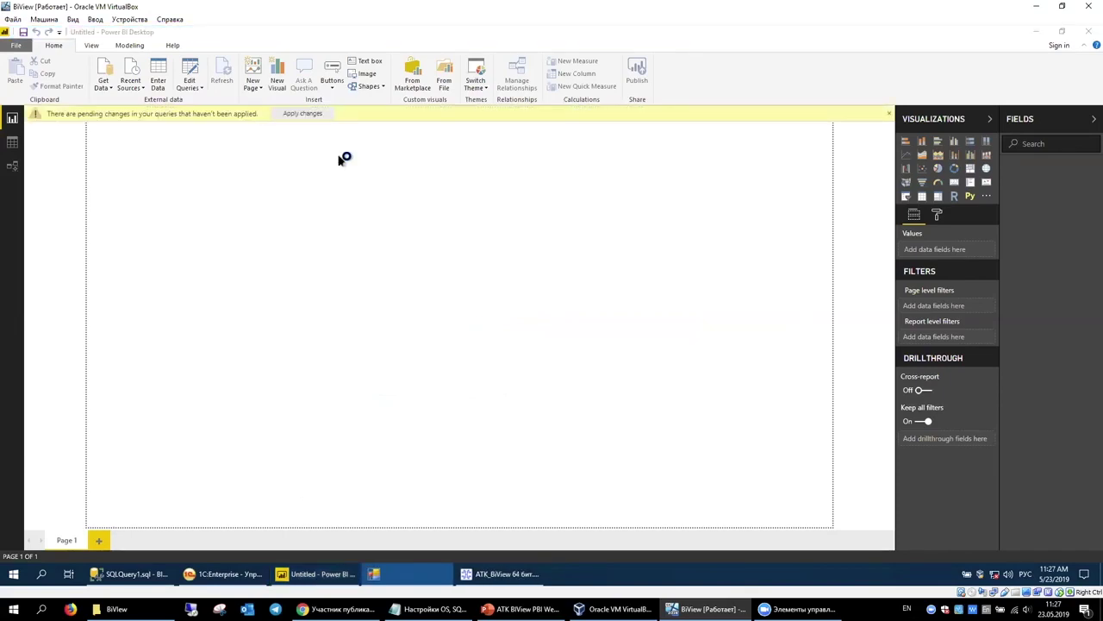
Apply the pending query changes to load the three chosen tables into the model
{"action": "left_click", "coordinate": [319, 113]}
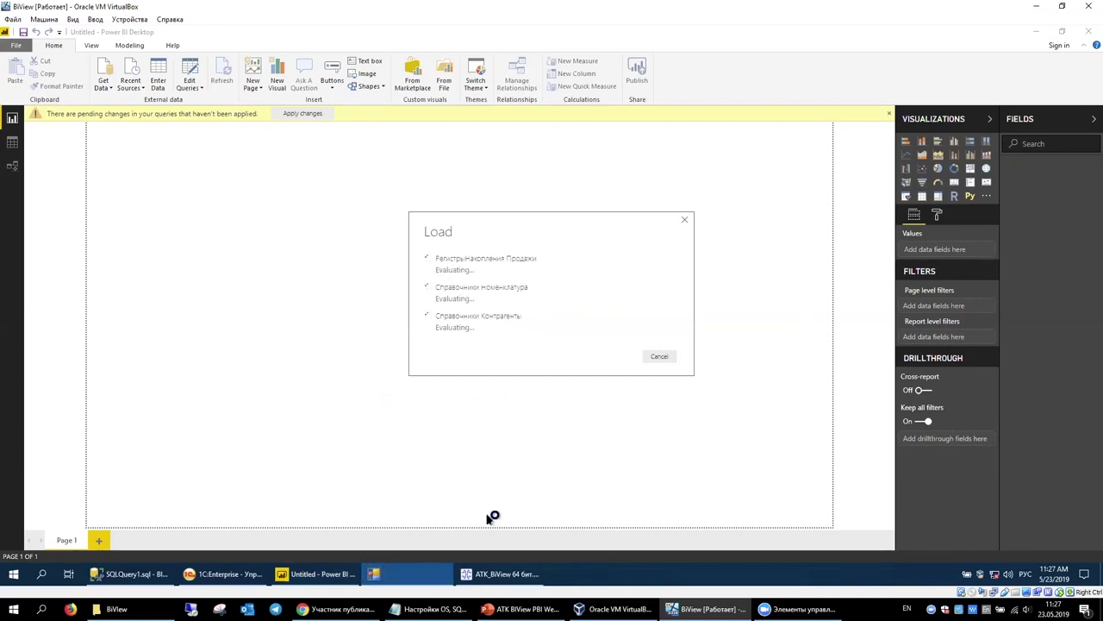
{"action": "left_click", "coordinate": [498, 576]}
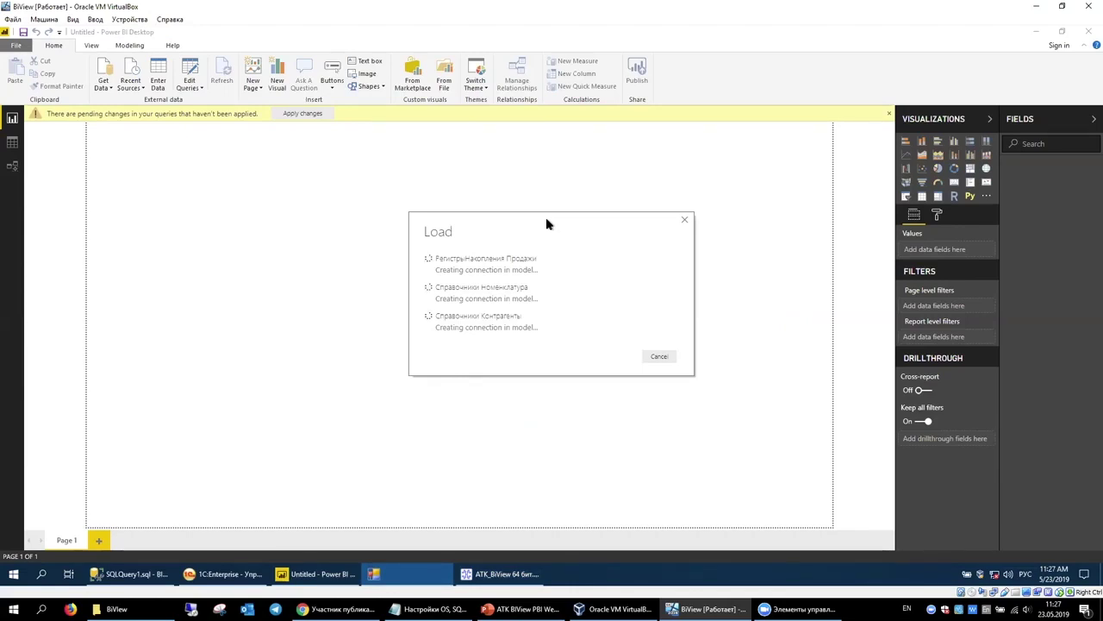
{"action": "left_click_drag", "start_coordinate": [546, 217], "coordinate": [509, 189]}
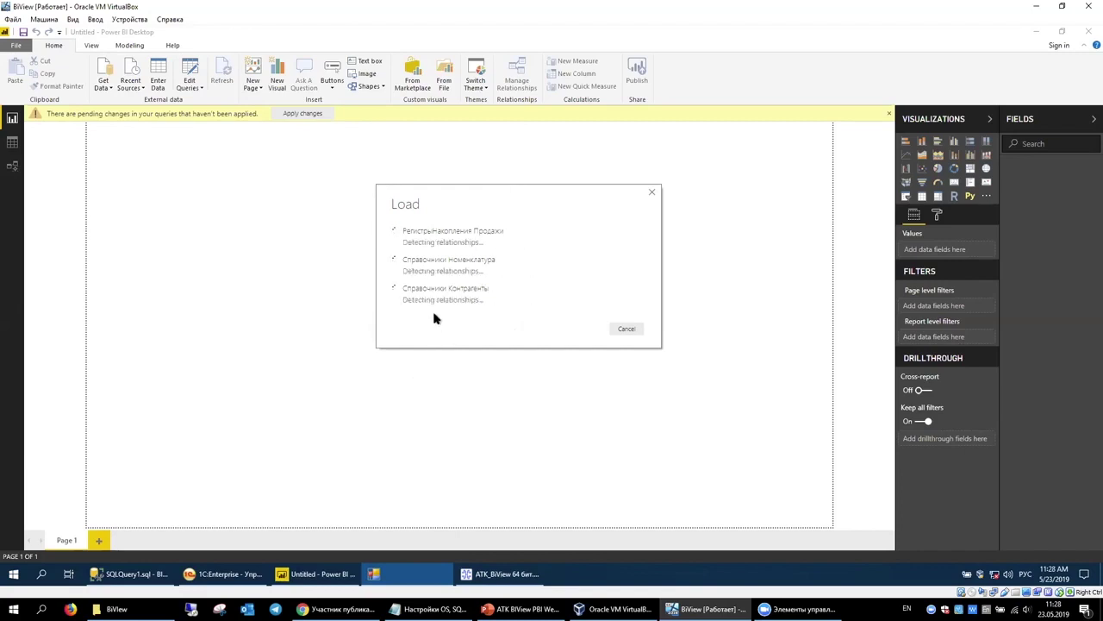
In the model view, enlarge the РегистрыНакопления Продажи and Справочники Контрагенты tables and arrange them side by side
{"action": "left_click", "coordinate": [12, 166]}
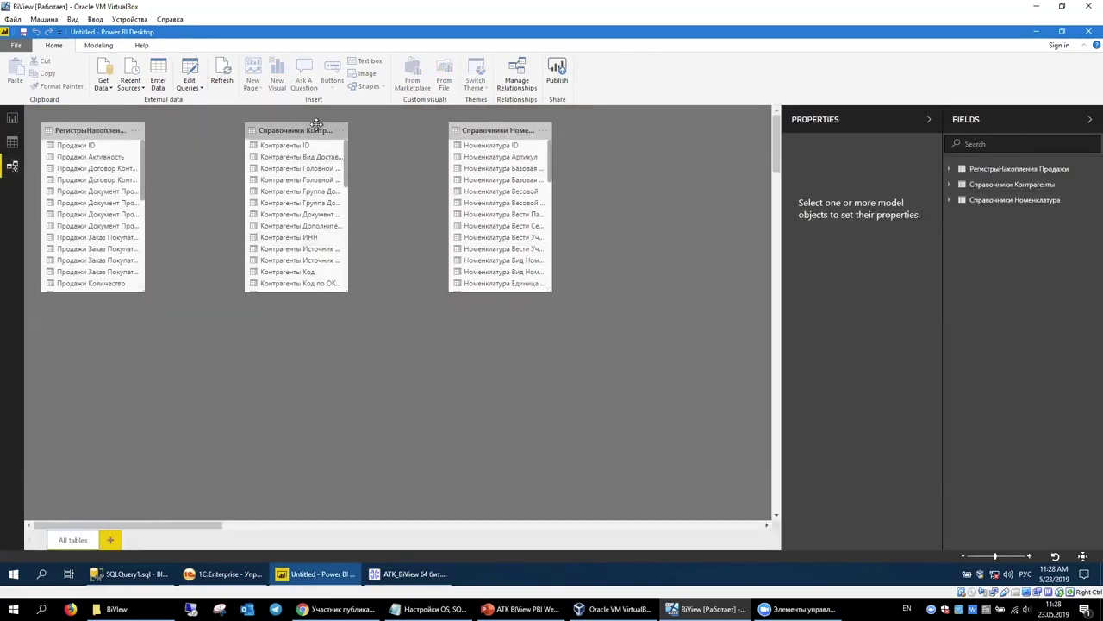
{"action": "left_click_drag", "start_coordinate": [112, 131], "coordinate": [141, 213]}
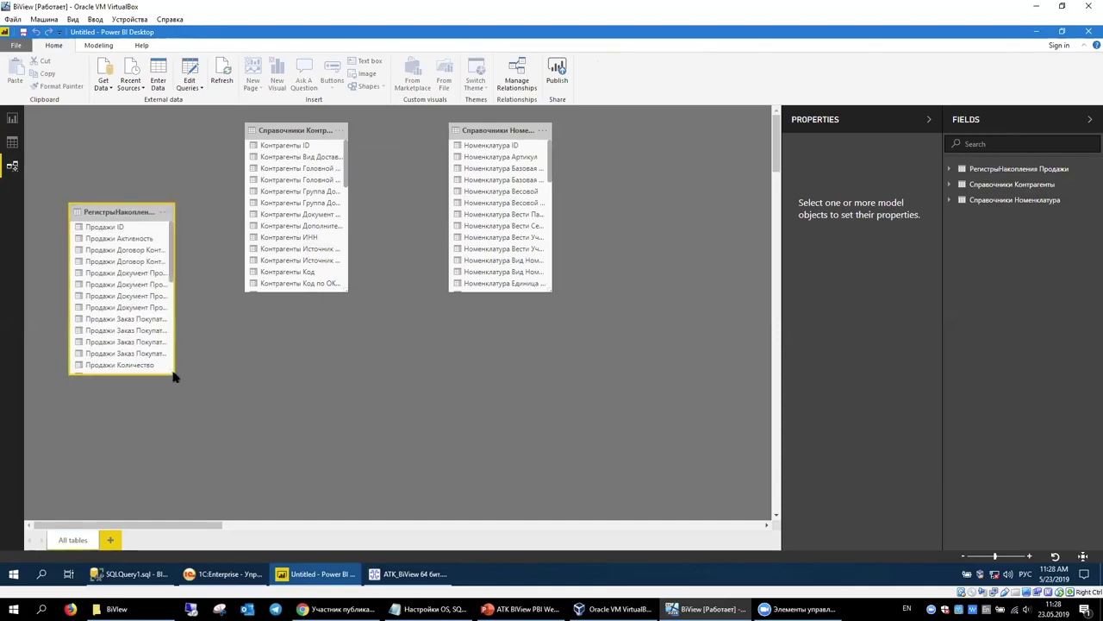
{"action": "left_click_drag", "start_coordinate": [173, 372], "coordinate": [240, 444]}
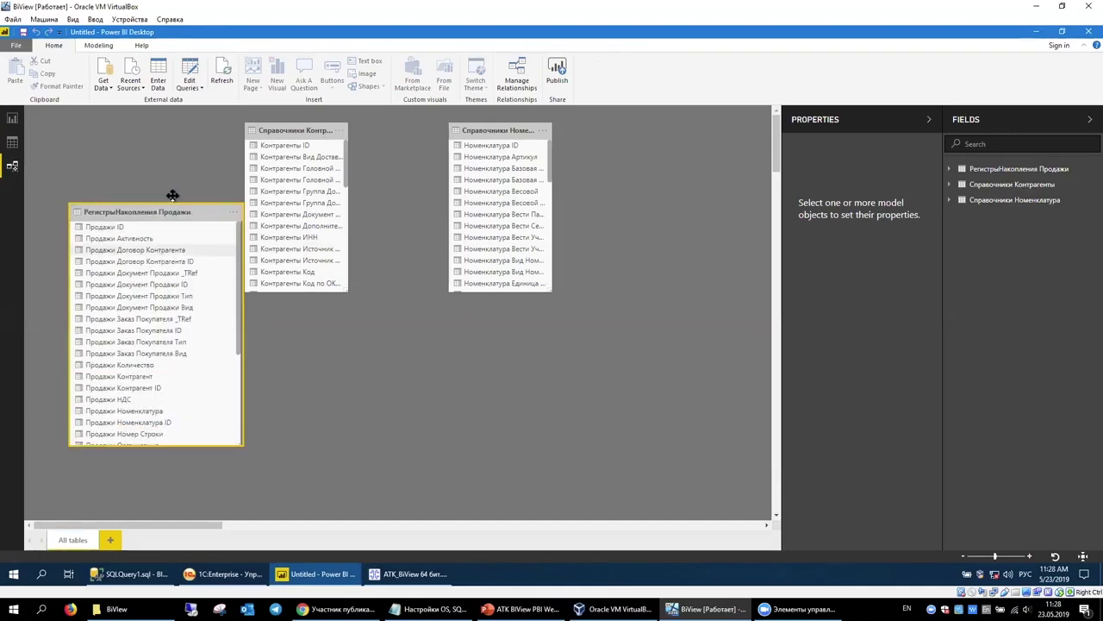
{"action": "left_click_drag", "start_coordinate": [168, 212], "coordinate": [371, 203]}
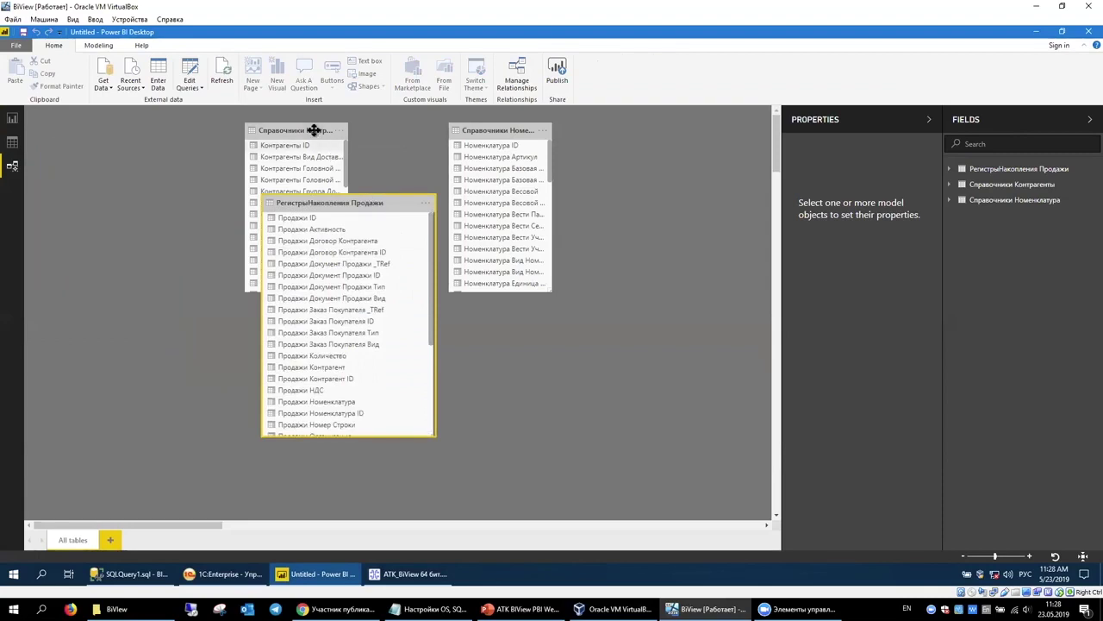
{"action": "left_click_drag", "start_coordinate": [315, 134], "coordinate": [194, 235]}
{"action": "left_click_drag", "start_coordinate": [368, 201], "coordinate": [368, 154]}
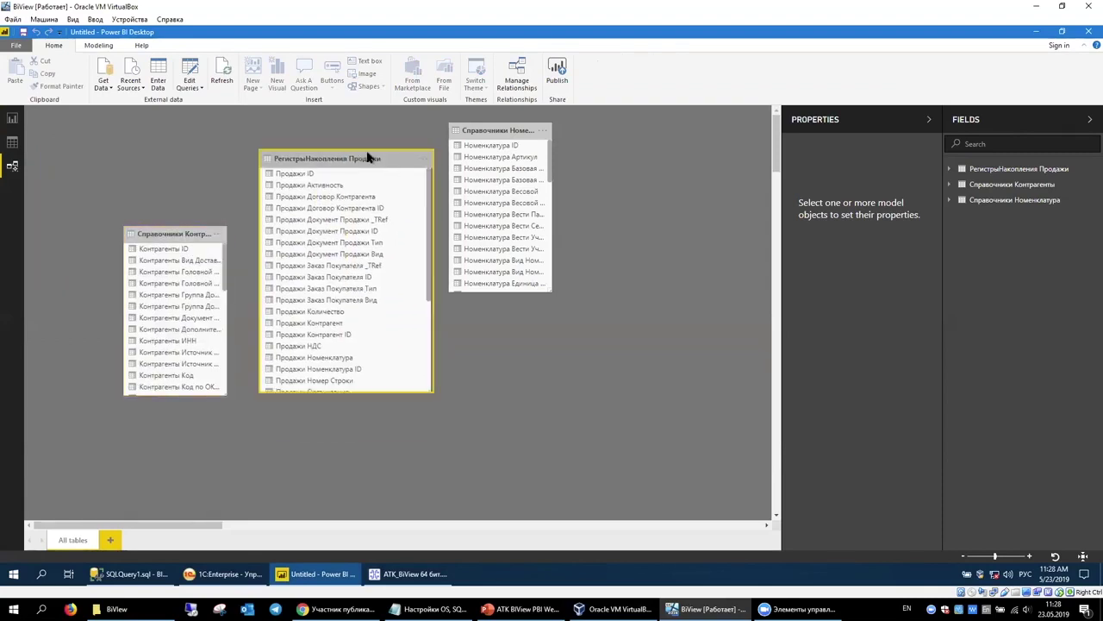
{"action": "left_click_drag", "start_coordinate": [156, 237], "coordinate": [143, 212]}
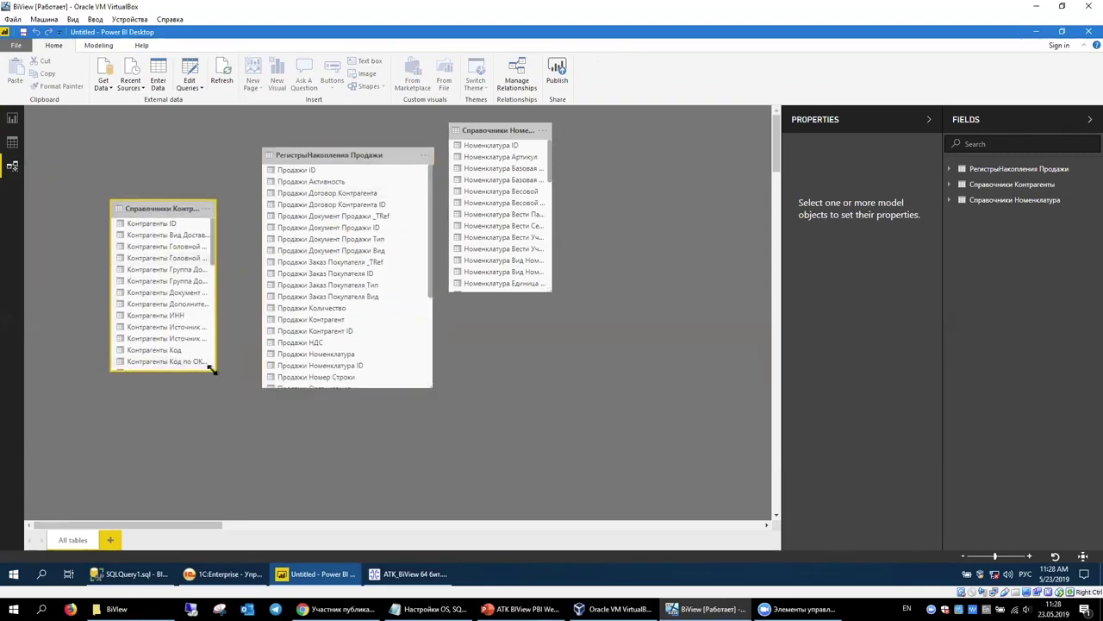
{"action": "left_click_drag", "start_coordinate": [215, 371], "coordinate": [267, 434]}
{"action": "left_click_drag", "start_coordinate": [172, 209], "coordinate": [122, 195]}
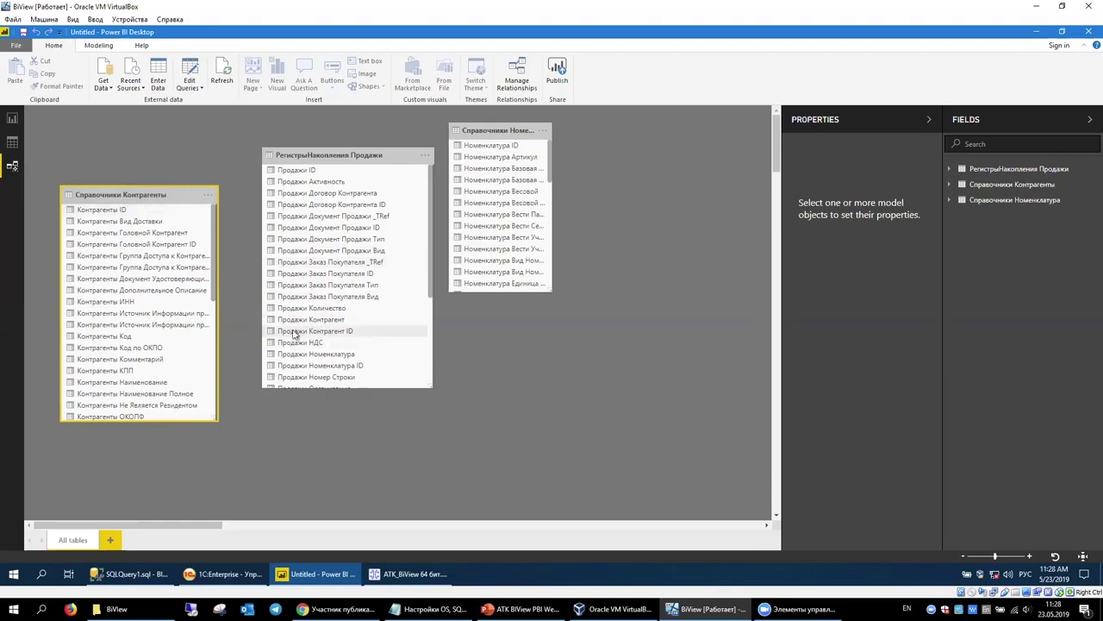
Create a relationship from Контрагенты ID in Справочники Контрагенты to Продажи Контрагент ID in РегистрыНакопления Продажи
{"action": "left_click_drag", "start_coordinate": [129, 209], "coordinate": [337, 334]}
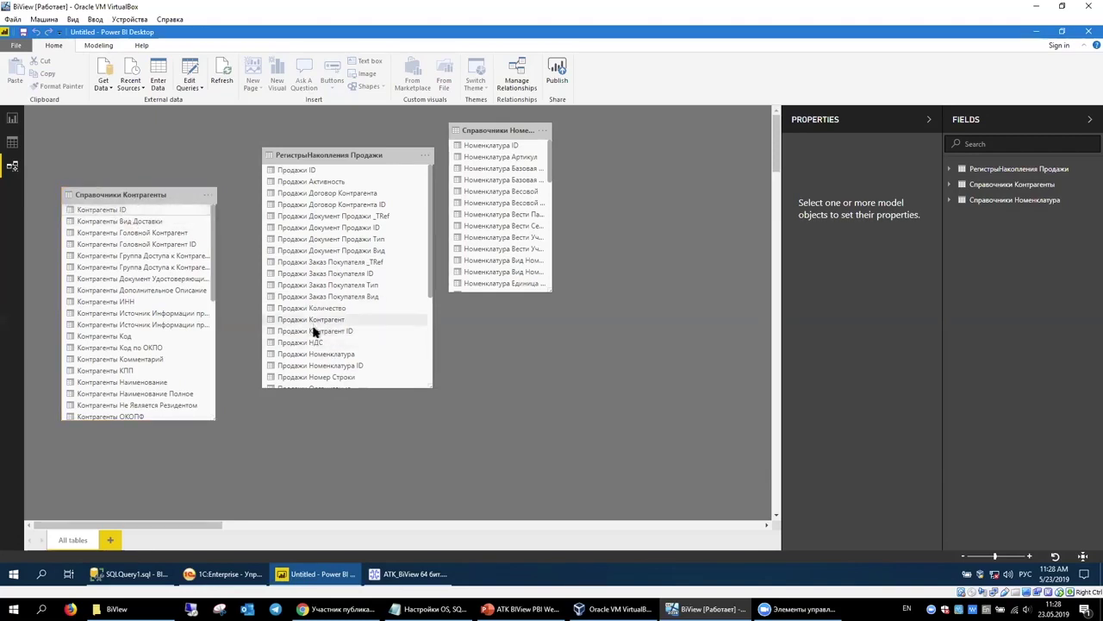
{"action": "left_click_drag", "start_coordinate": [129, 212], "coordinate": [350, 249]}
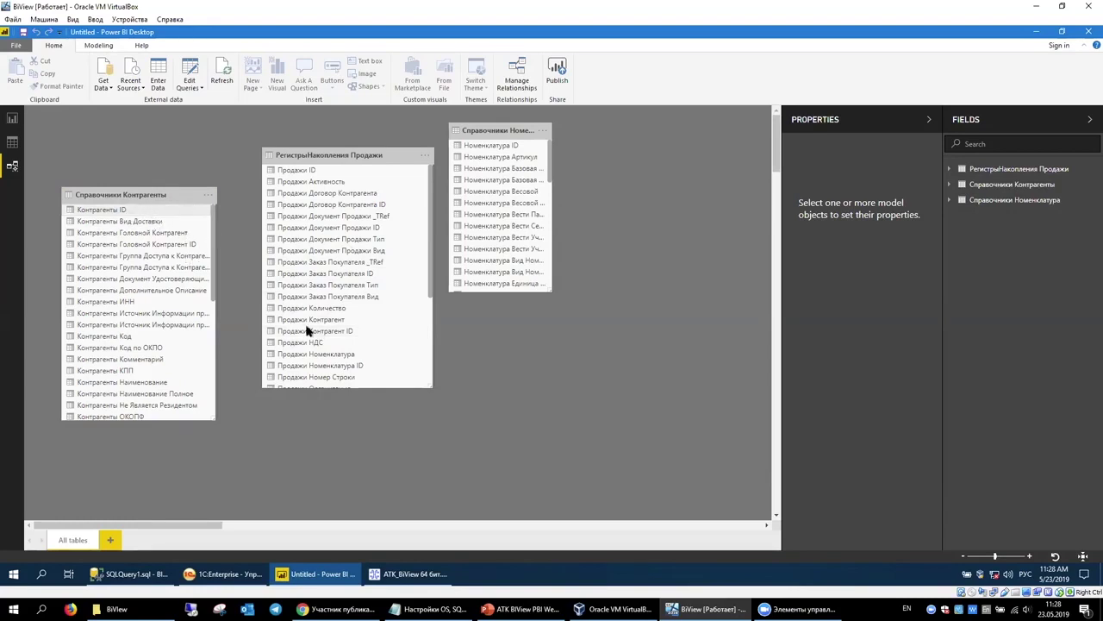
{"action": "left_click_drag", "start_coordinate": [292, 315], "coordinate": [308, 331]}
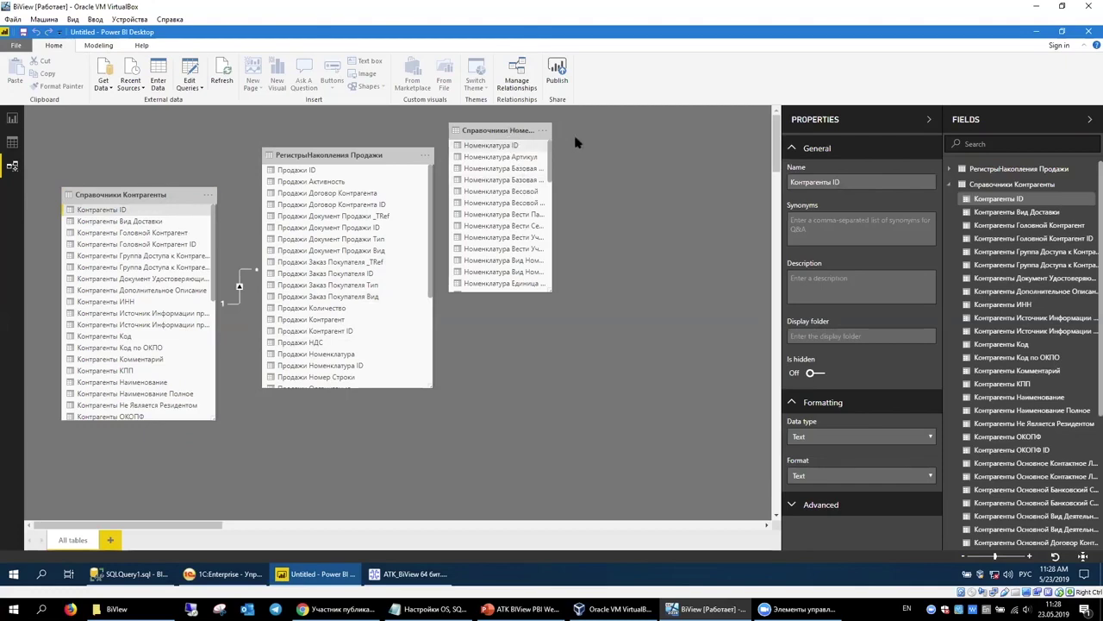
Move Справочники Номенклатура away from the sales table and relate its Номенклатура ID to Продажи Номенклатура ID
{"action": "left_click", "coordinate": [507, 127]}
{"action": "left_click_drag", "start_coordinate": [492, 126], "coordinate": [568, 150]}
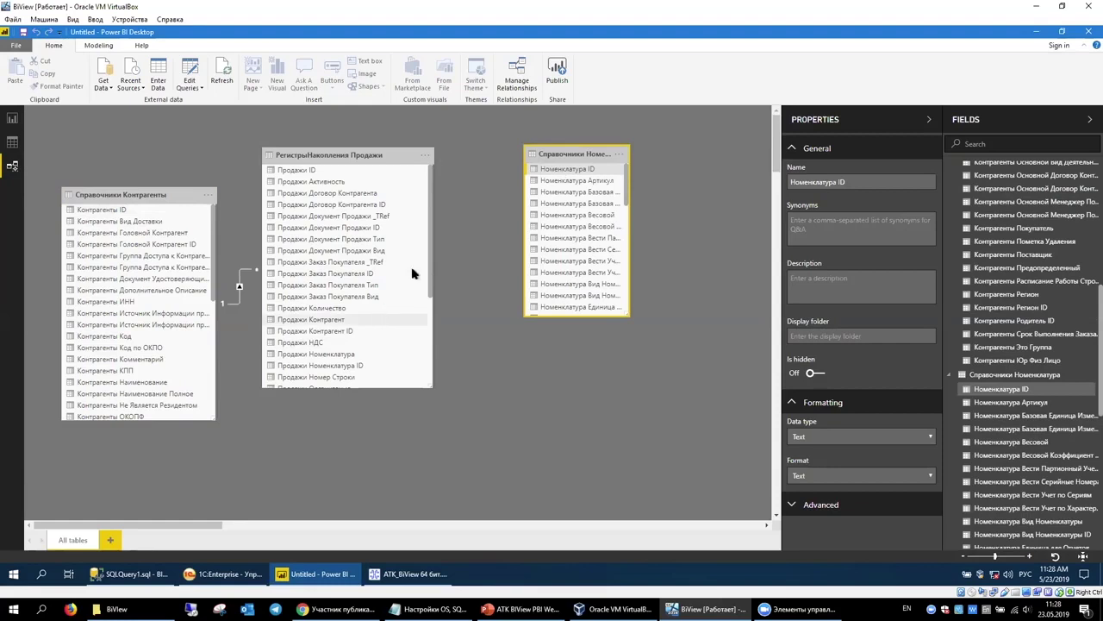
{"action": "left_click_drag", "start_coordinate": [543, 169], "coordinate": [358, 394]}
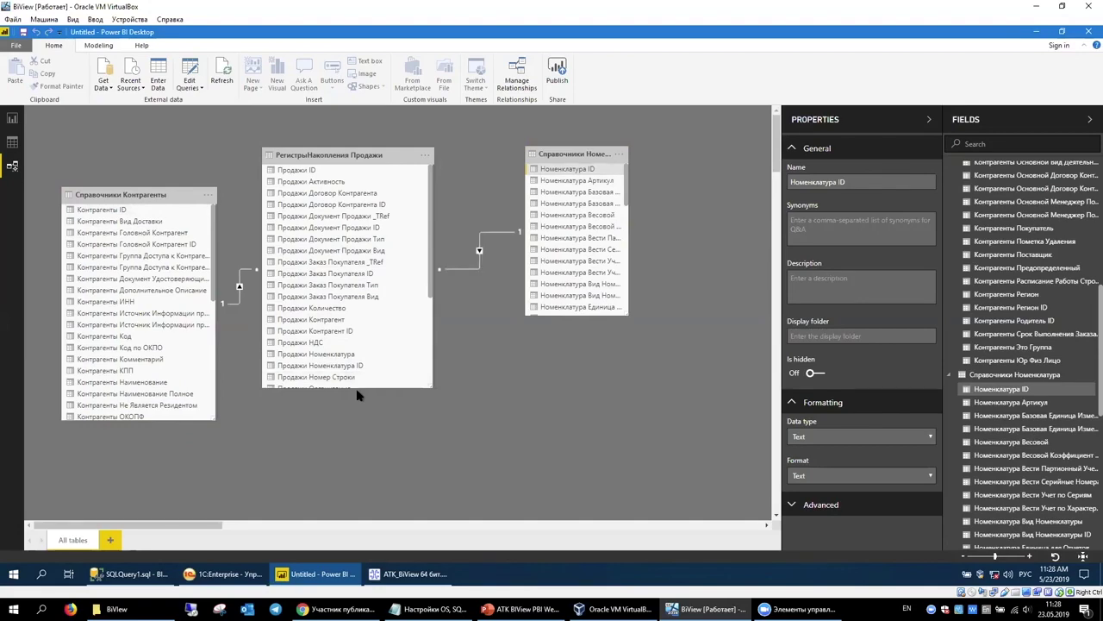
Insert a stacked column chart on the empty report page and enlarge it to span most of the page width
{"action": "left_click", "coordinate": [11, 119]}
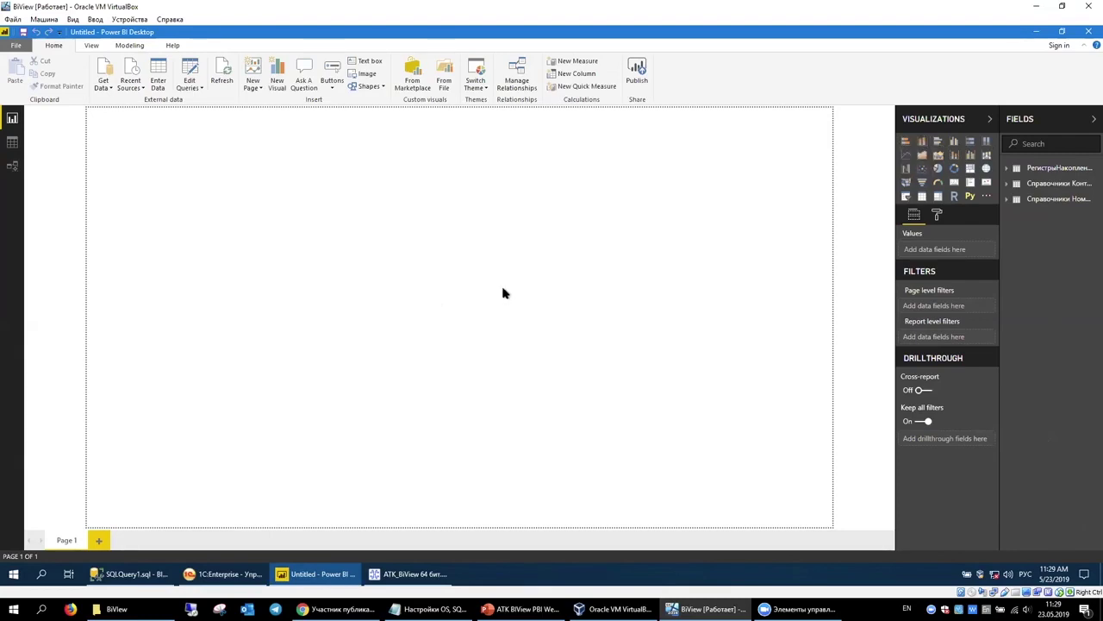
{"action": "left_click", "coordinate": [921, 142]}
{"action": "left_click_drag", "start_coordinate": [253, 268], "coordinate": [672, 429]}
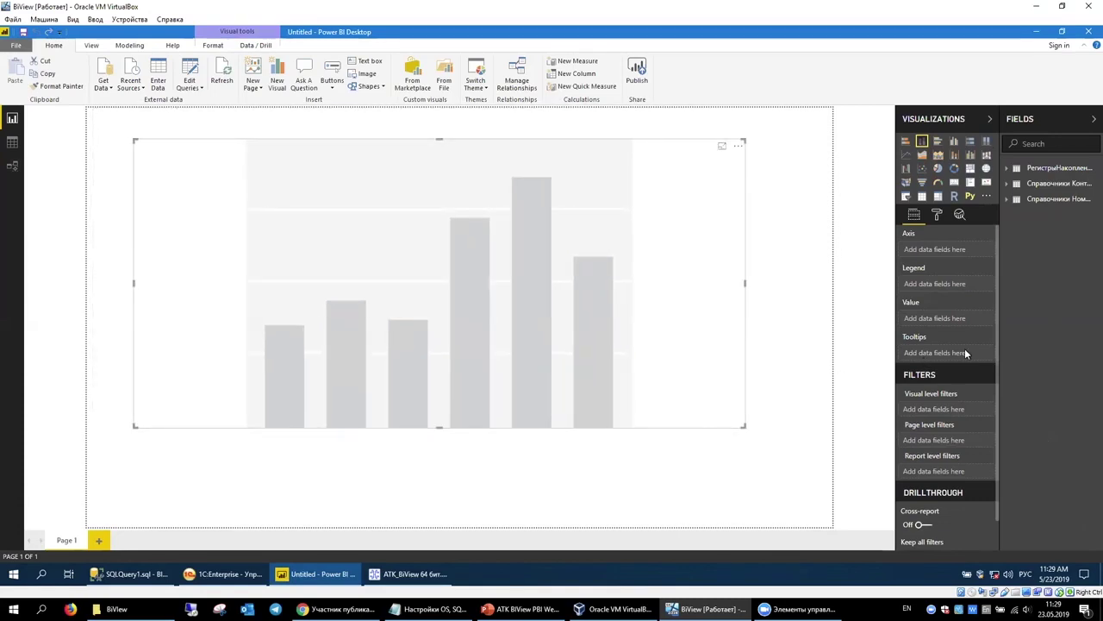
Plot Продажи Стоимость and Продажи Стоимость без Скидок by Продажи Период in the column chart
{"action": "left_click", "coordinate": [1007, 172]}
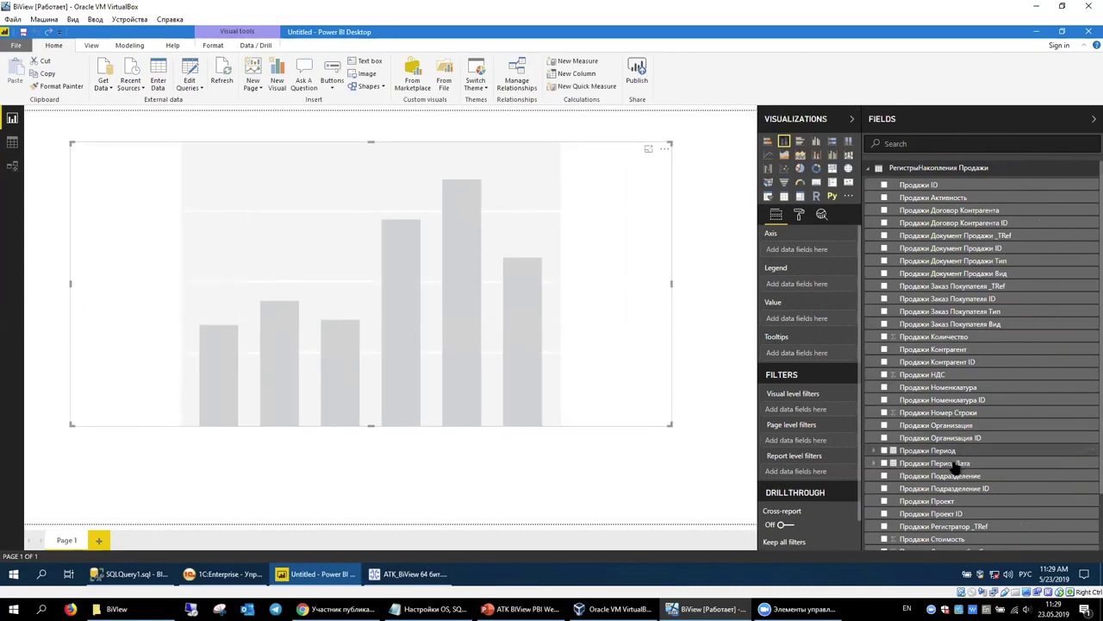
{"action": "left_click", "coordinate": [883, 450]}
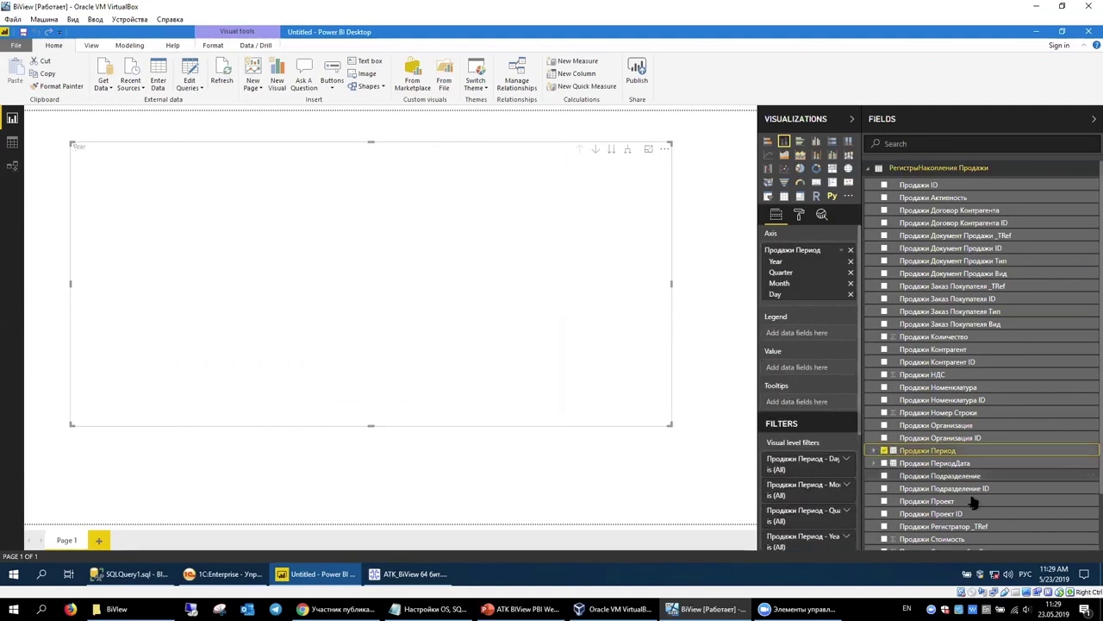
{"action": "scroll", "coordinate": [971, 502], "scroll_direction": "down", "scroll_amount": 1}
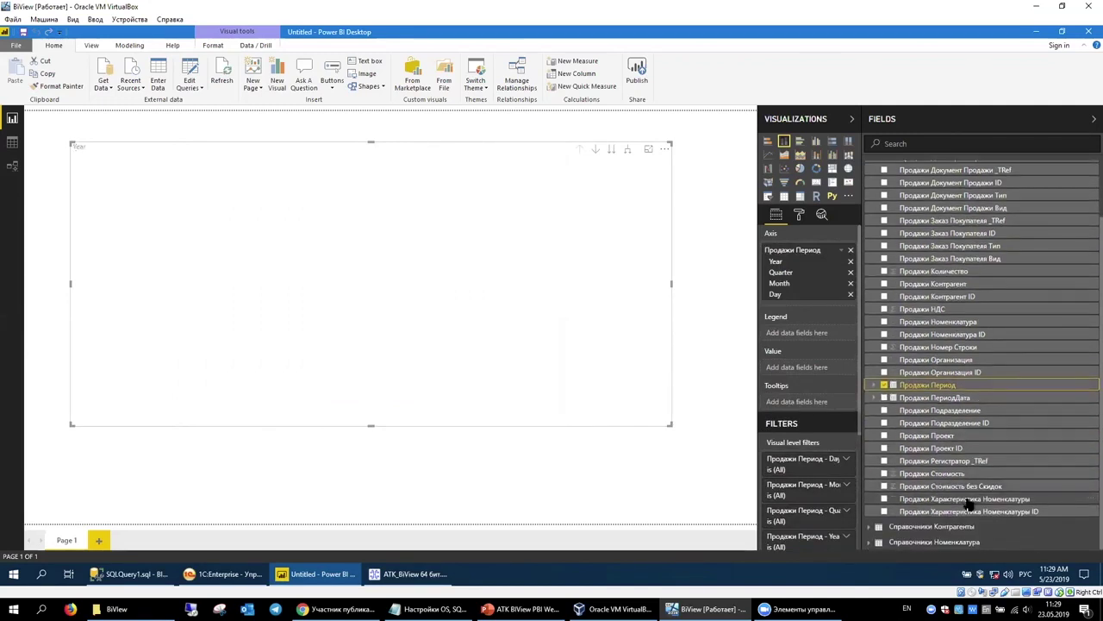
{"action": "left_click", "coordinate": [884, 474]}
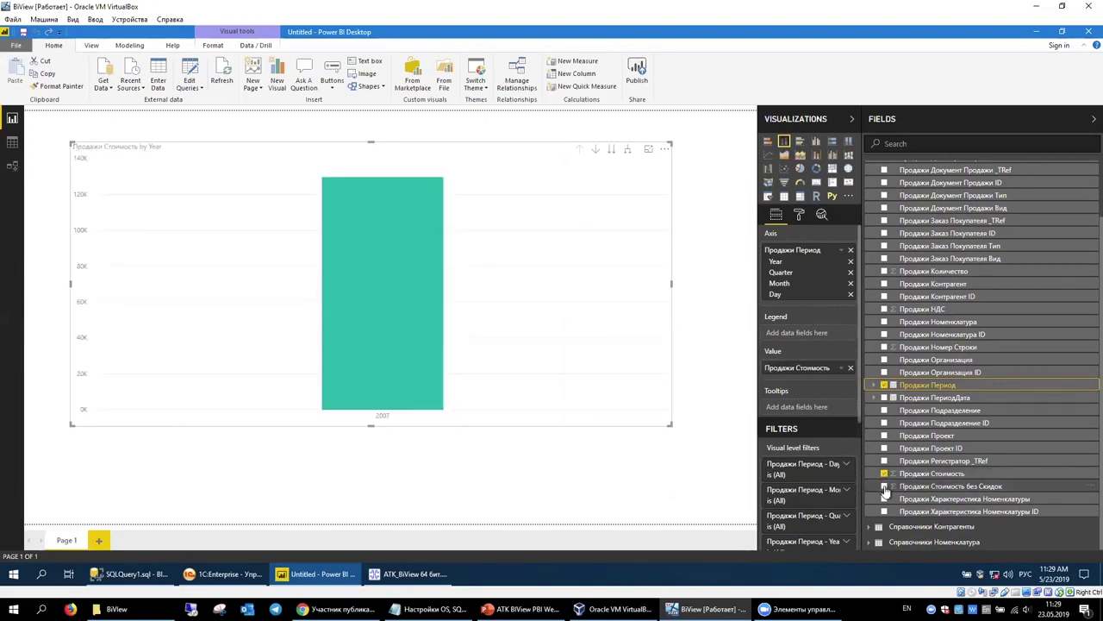
{"action": "left_click", "coordinate": [883, 487]}
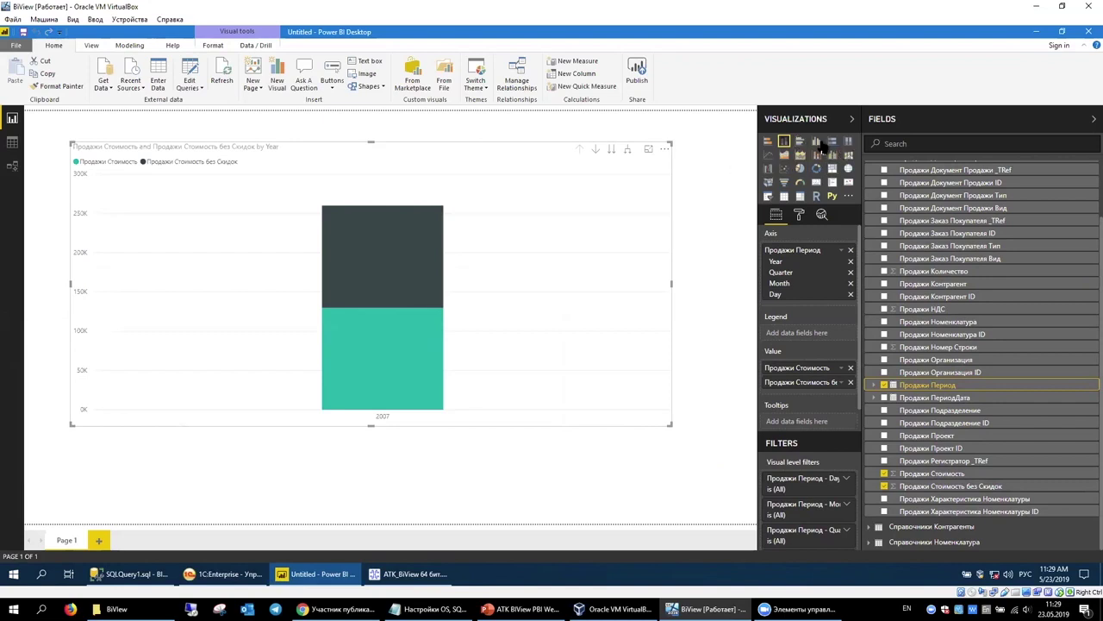
Convert the chart to a clustered column chart and move it down to free space above it
{"action": "left_click", "coordinate": [817, 142]}
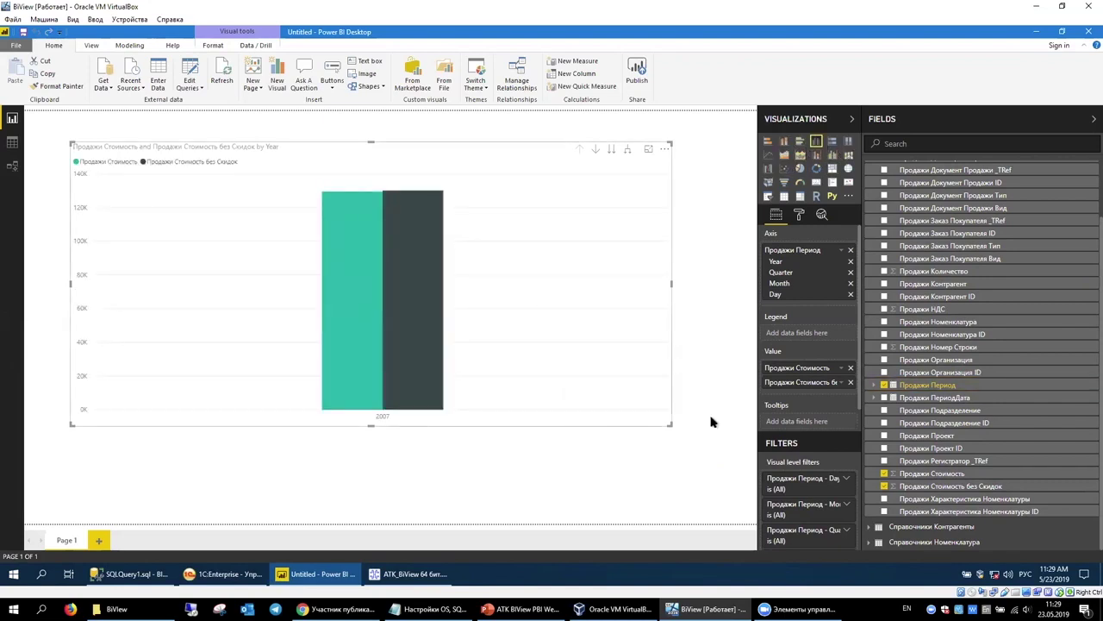
{"action": "left_click_drag", "start_coordinate": [642, 438], "coordinate": [595, 310]}
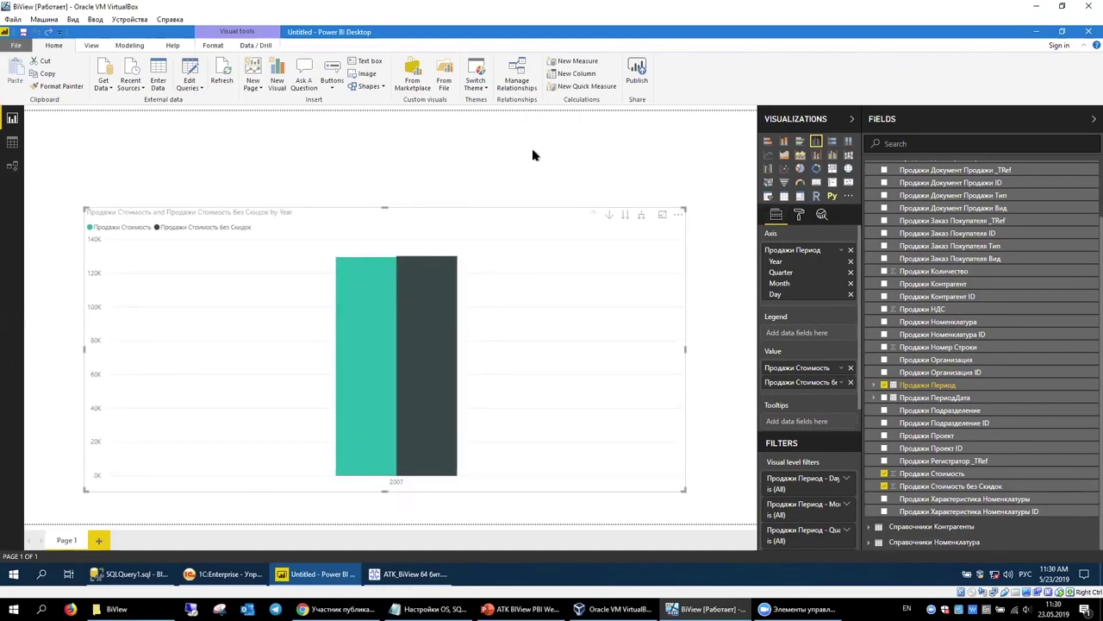
{"action": "left_click", "coordinate": [744, 198]}
Add a slicer on Контрагенты Наименование from Справочники Контрагенты and shrink it to a small box above the chart
{"action": "left_click", "coordinate": [768, 195]}
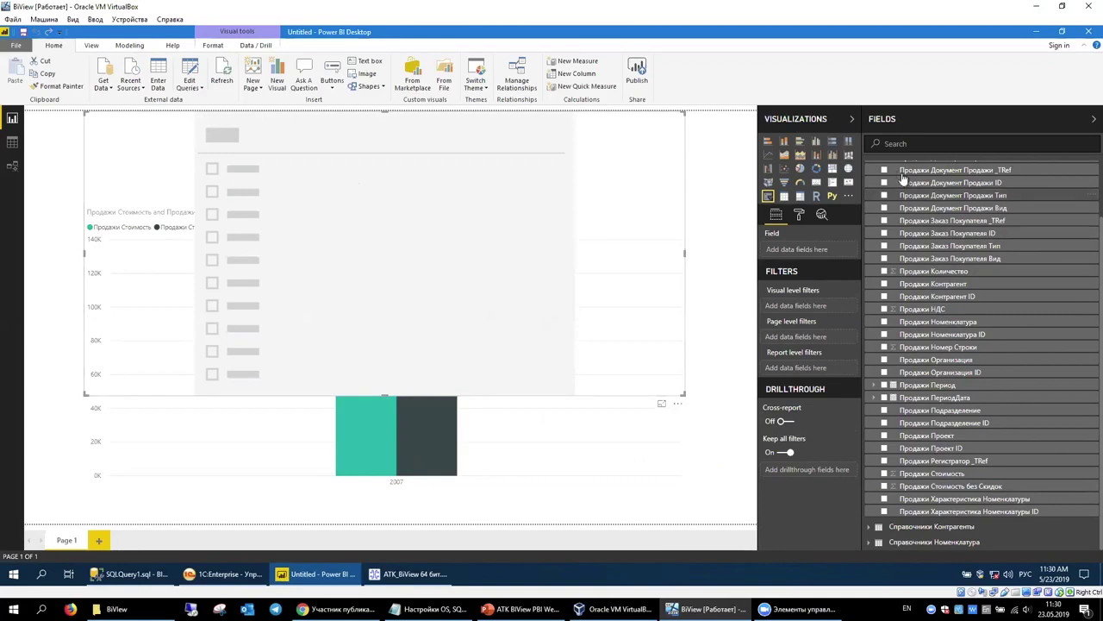
{"action": "scroll", "coordinate": [897, 198], "scroll_direction": "up", "scroll_amount": 3}
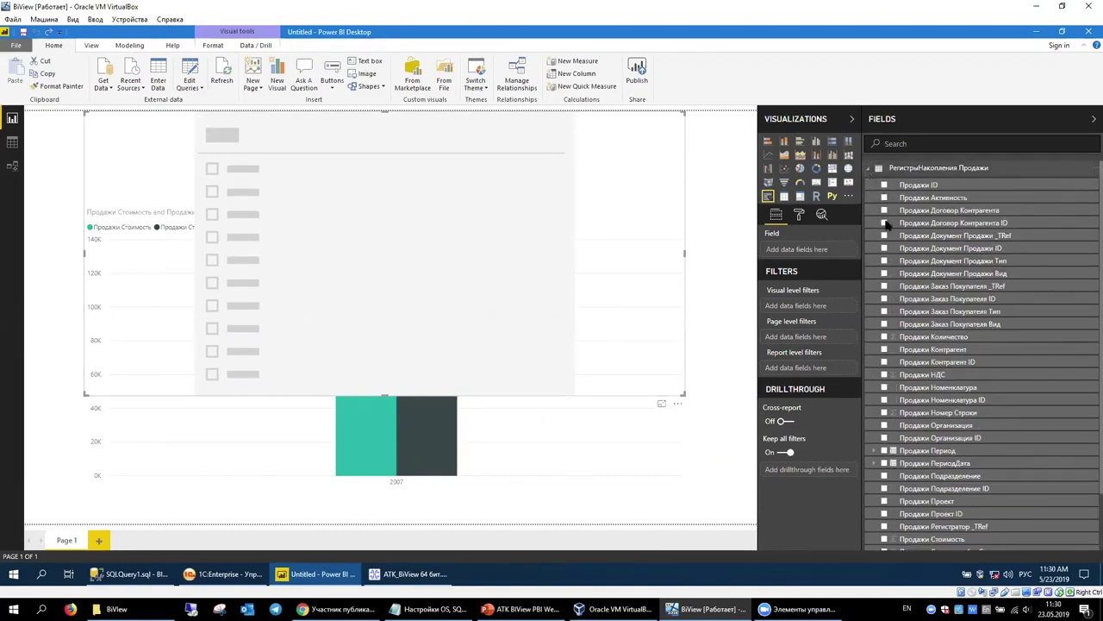
{"action": "left_click", "coordinate": [869, 167]}
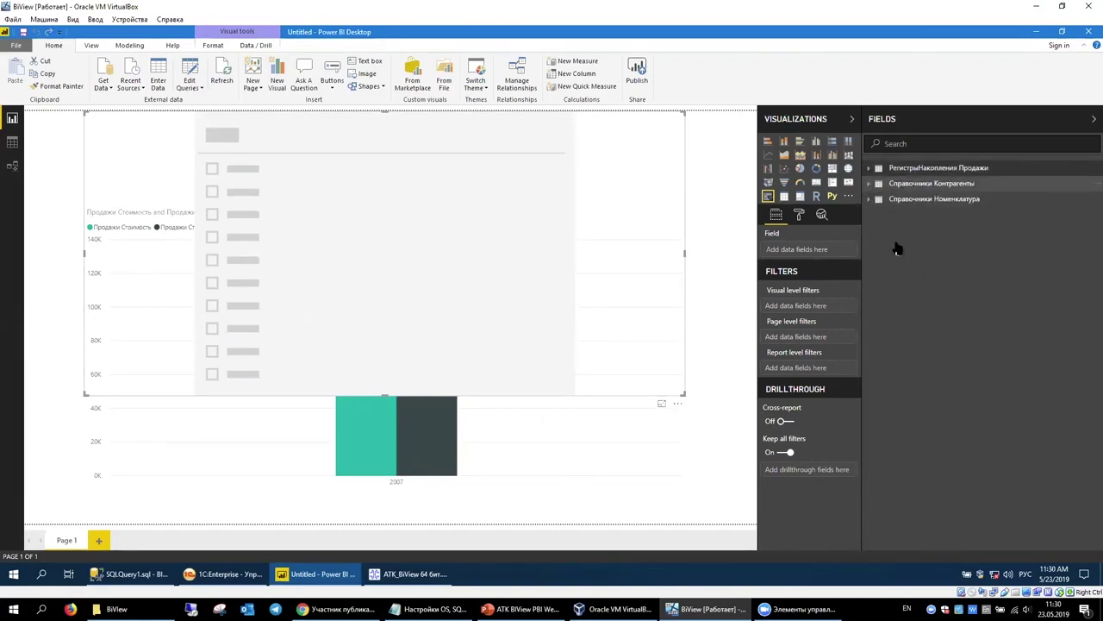
{"action": "left_click", "coordinate": [868, 183]}
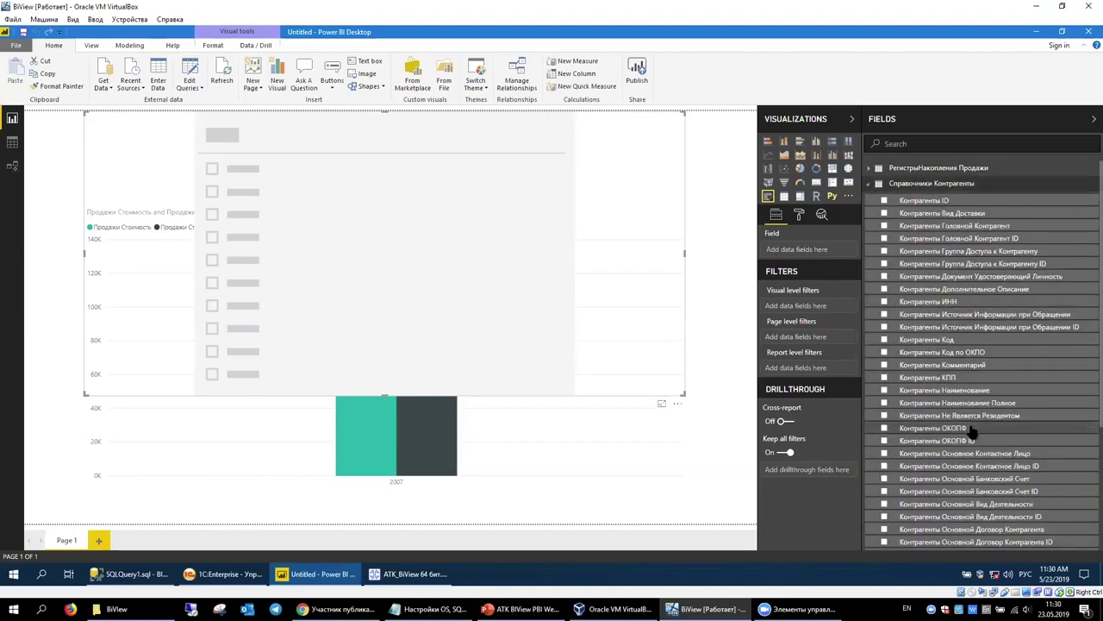
{"action": "left_click", "coordinate": [883, 390]}
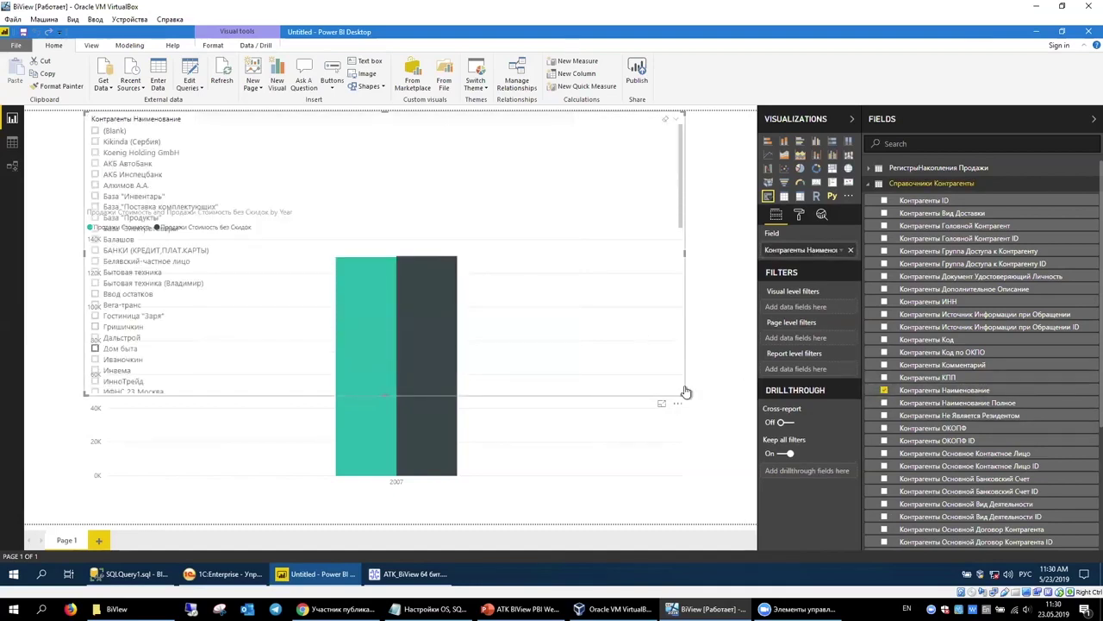
{"action": "left_click_drag", "start_coordinate": [681, 392], "coordinate": [424, 195]}
{"action": "left_click_drag", "start_coordinate": [210, 166], "coordinate": [260, 180]}
Add a second slicer on Номенклатура Наименование from Справочники Номенклатура and narrow it beside the first one, above the chart
{"action": "left_click", "coordinate": [550, 146]}
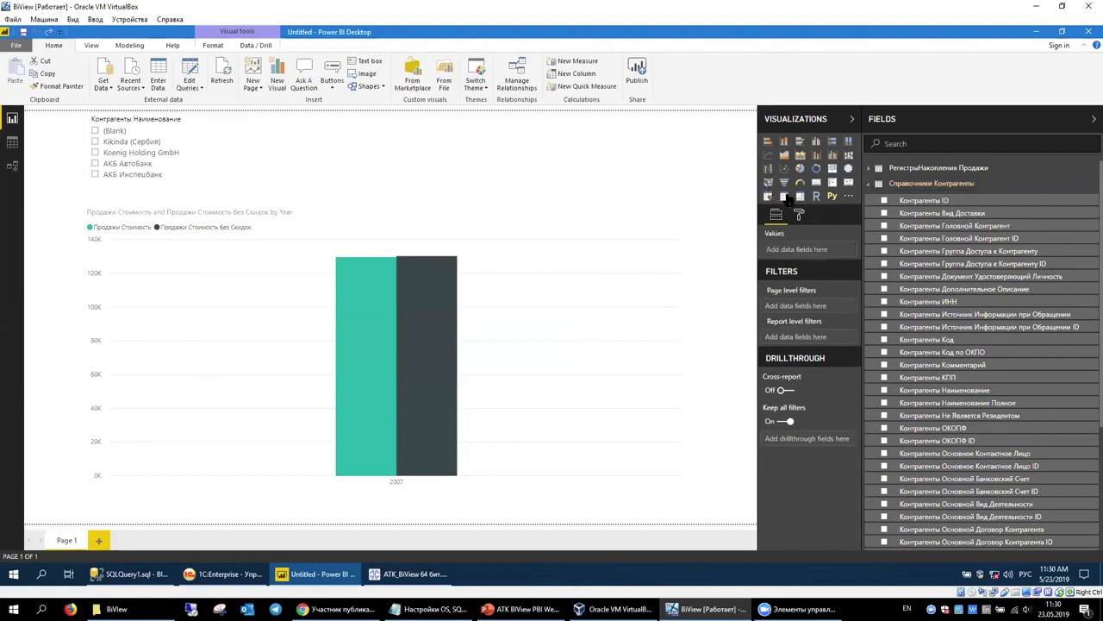
{"action": "left_click", "coordinate": [768, 195]}
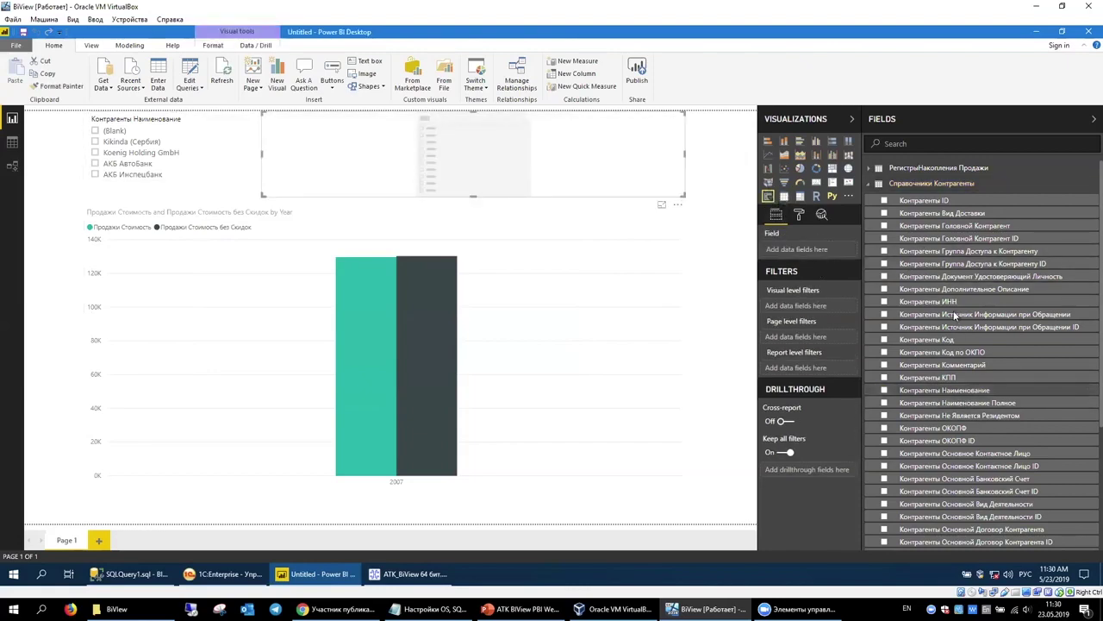
{"action": "left_click", "coordinate": [869, 186]}
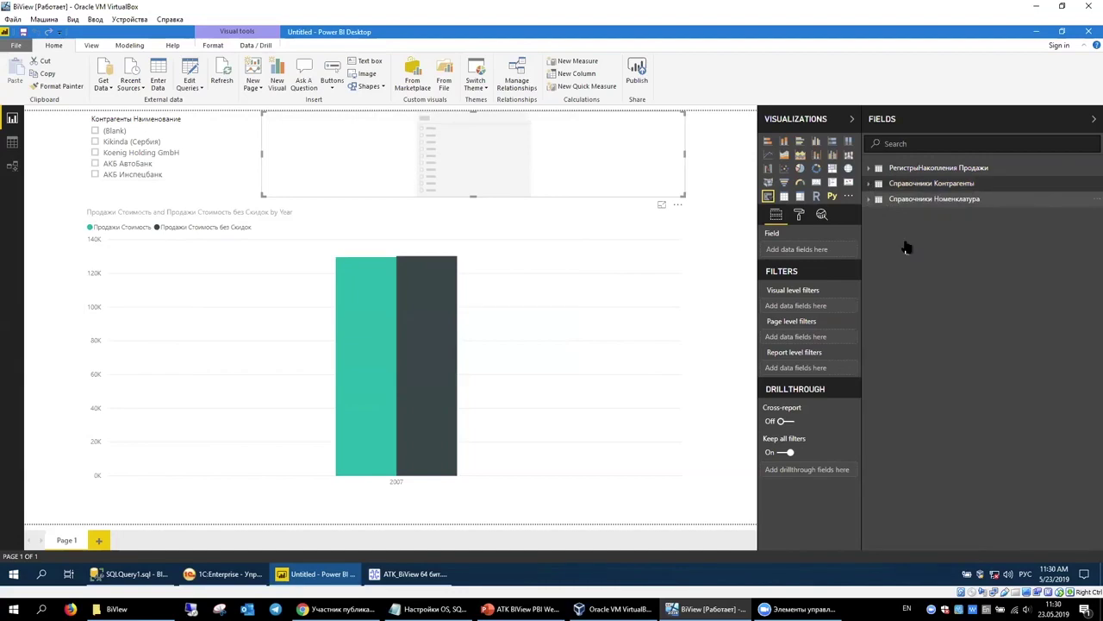
{"action": "left_click", "coordinate": [922, 199]}
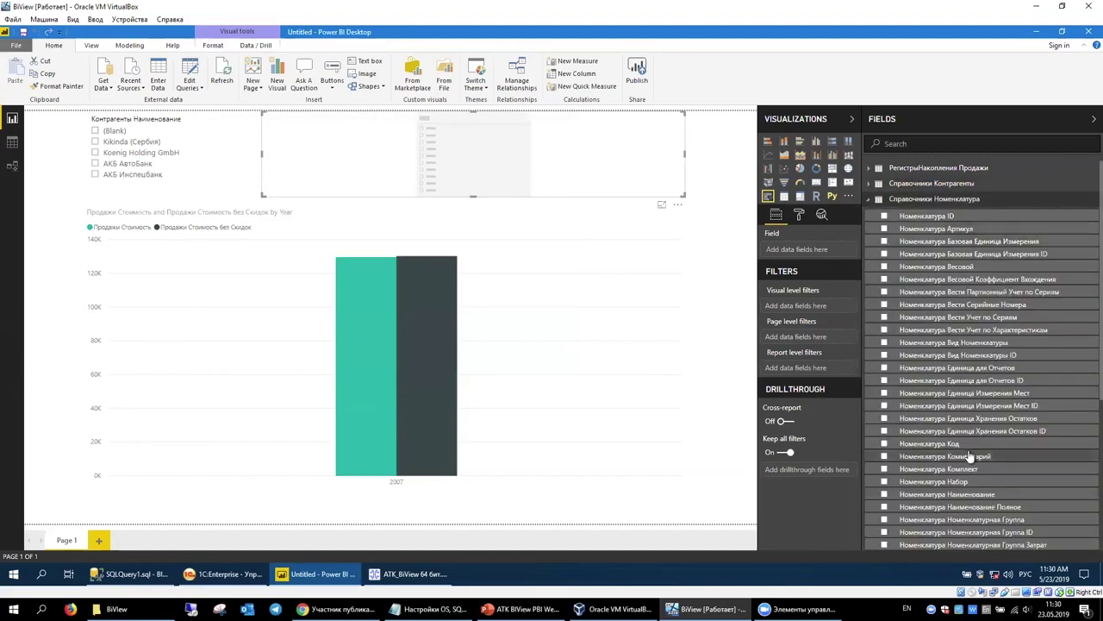
{"action": "scroll", "coordinate": [983, 345], "scroll_direction": "down", "scroll_amount": 3}
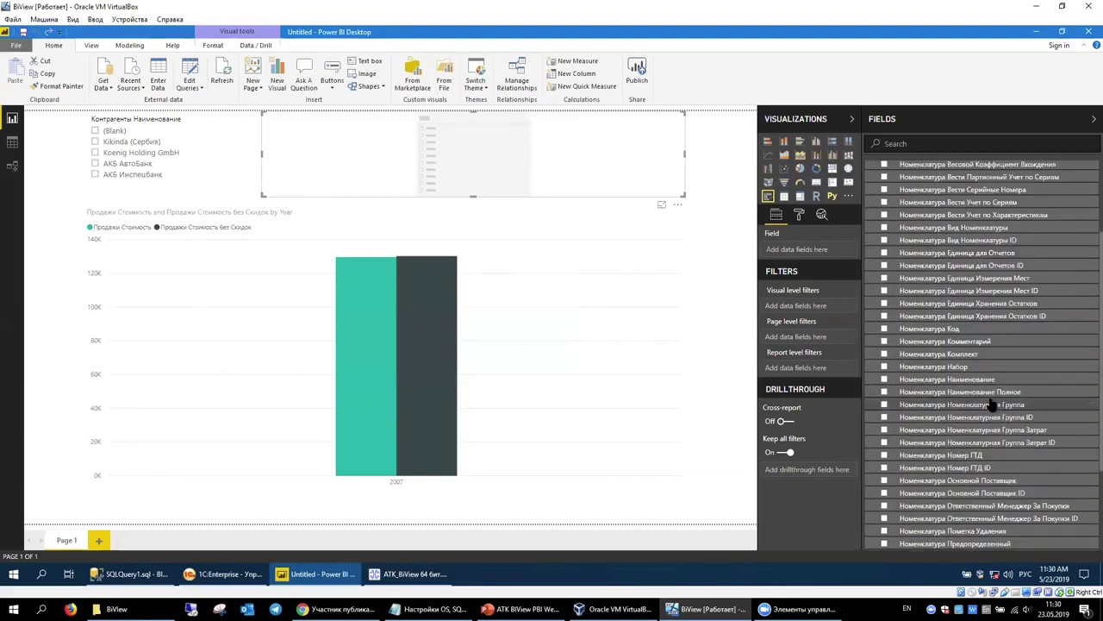
{"action": "left_click", "coordinate": [885, 381]}
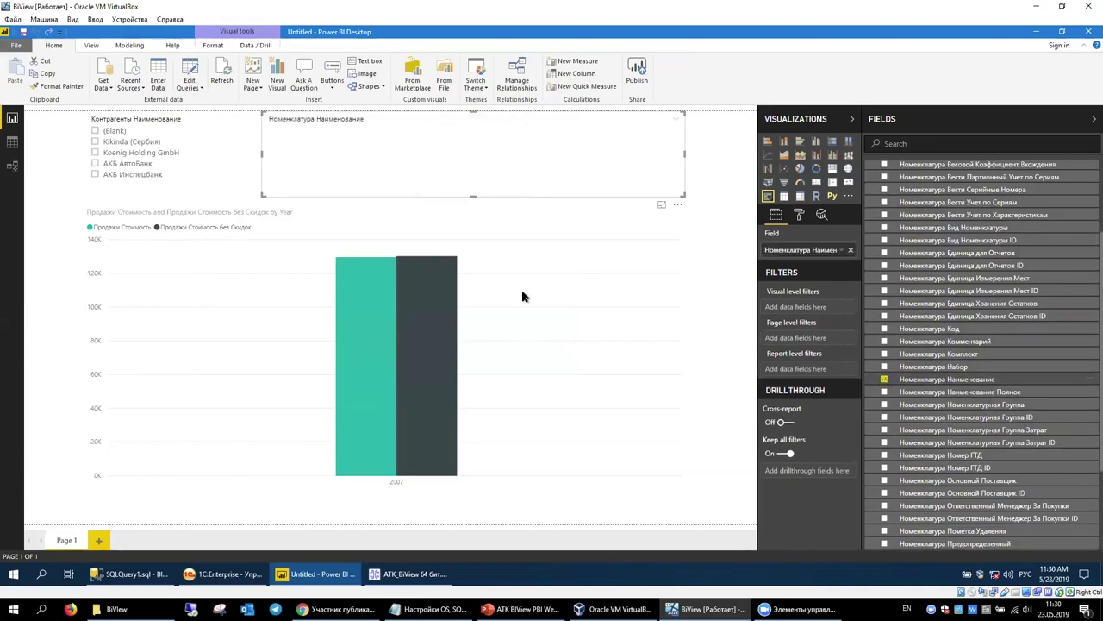
{"action": "left_click_drag", "start_coordinate": [260, 194], "coordinate": [393, 184]}
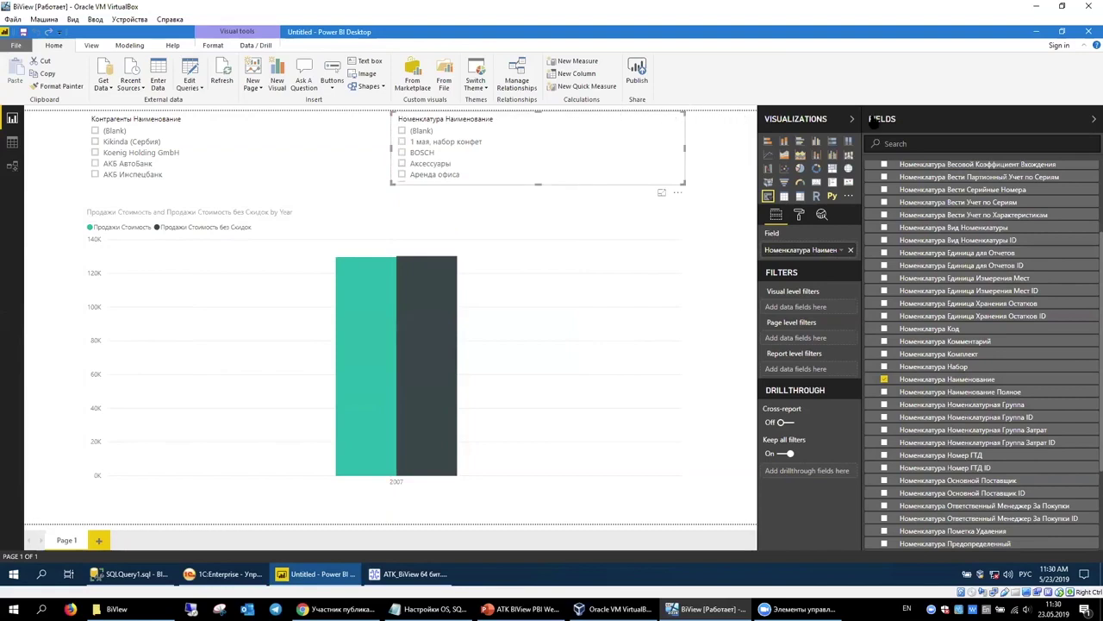
Switch the sales column chart from the year level to the quarter level of the date hierarchy
{"action": "left_click", "coordinate": [573, 355]}
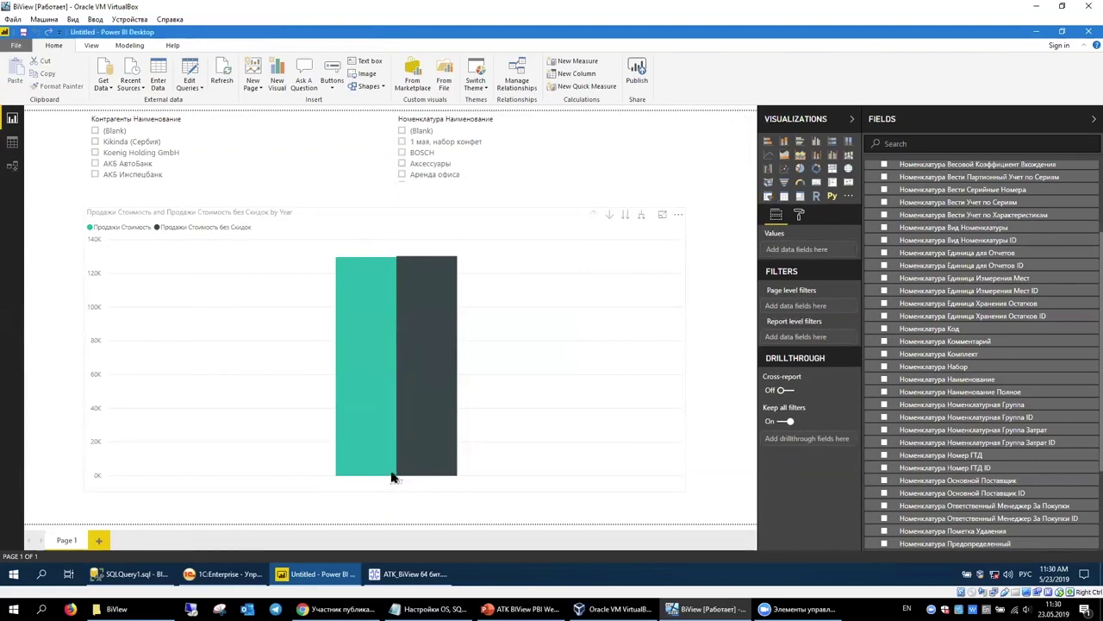
{"action": "left_click", "coordinate": [625, 215]}
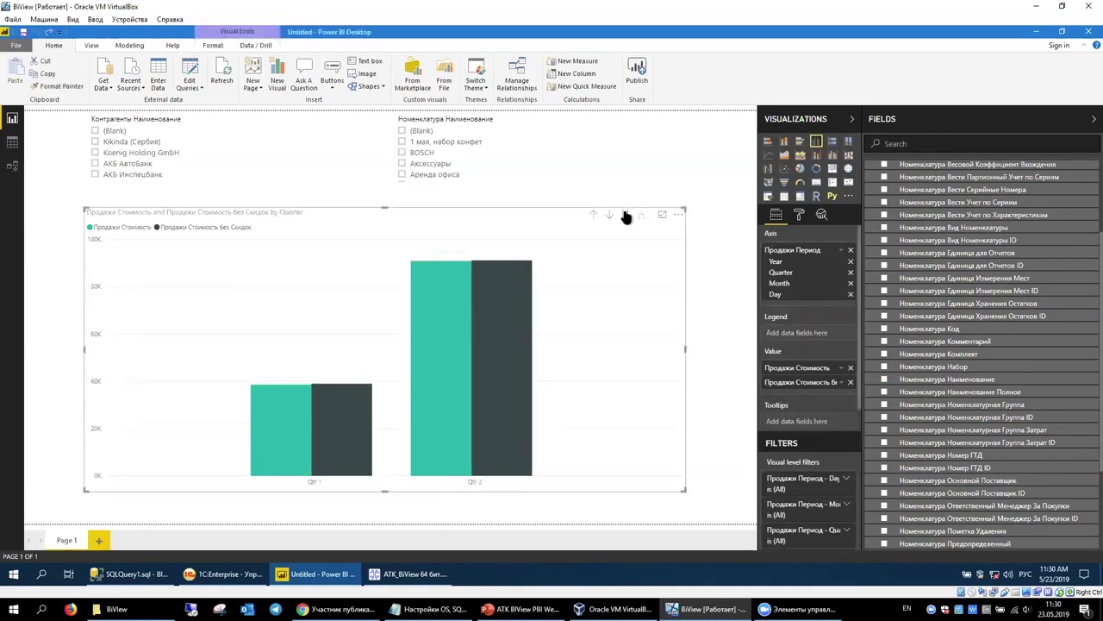
Drill the sales chart down to month level and try the Монолит filter in the Контрагенты Наименование slicer, clearing it again
{"action": "left_click", "coordinate": [625, 217]}
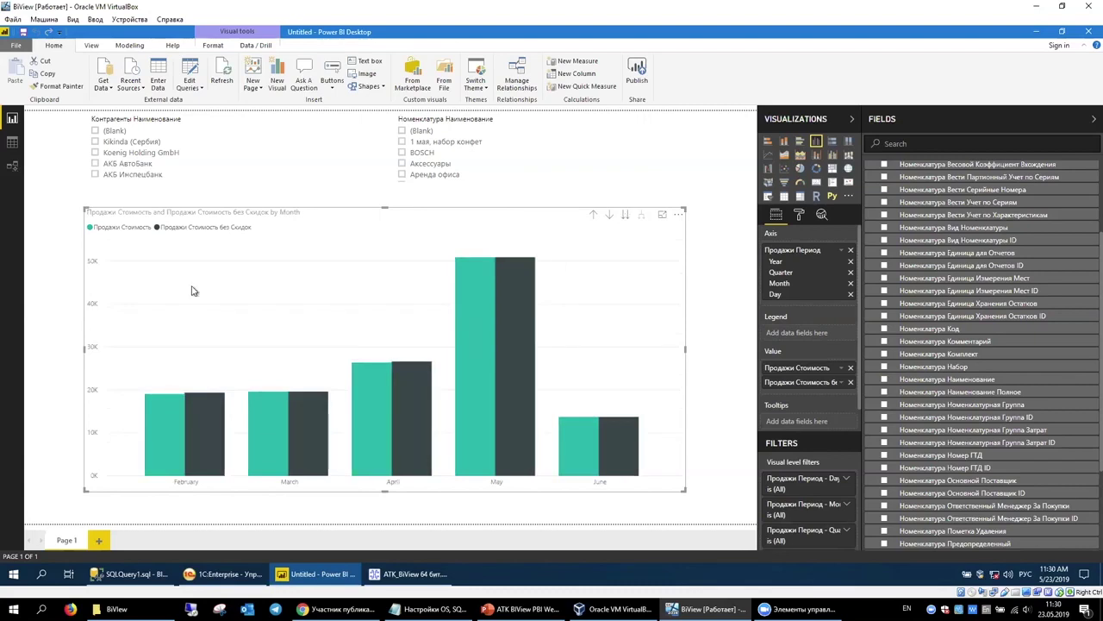
{"action": "scroll", "coordinate": [131, 153], "scroll_direction": "down", "scroll_amount": 10}
{"action": "left_click", "coordinate": [95, 135]}
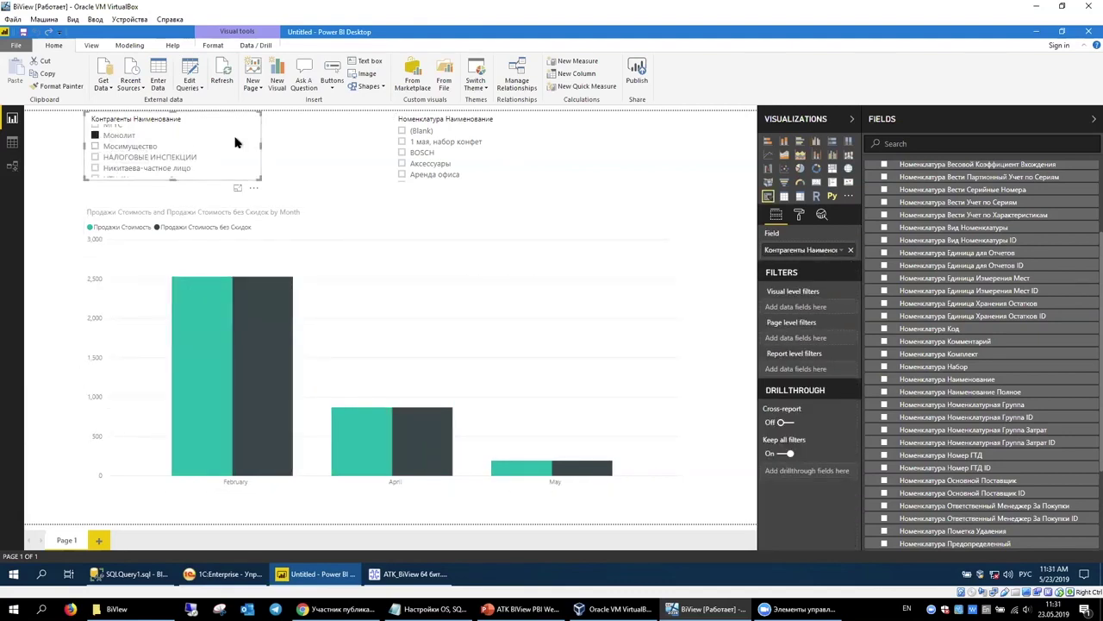
{"action": "left_click", "coordinate": [120, 138]}
Filter the chart by Вентилятор BINATONE ALPINE 160вт, напольный in the Номенклатура Наименование slicer and drill it down to day level
{"action": "scroll", "coordinate": [428, 165], "scroll_direction": "down", "scroll_amount": 3}
{"action": "left_click", "coordinate": [429, 148]}
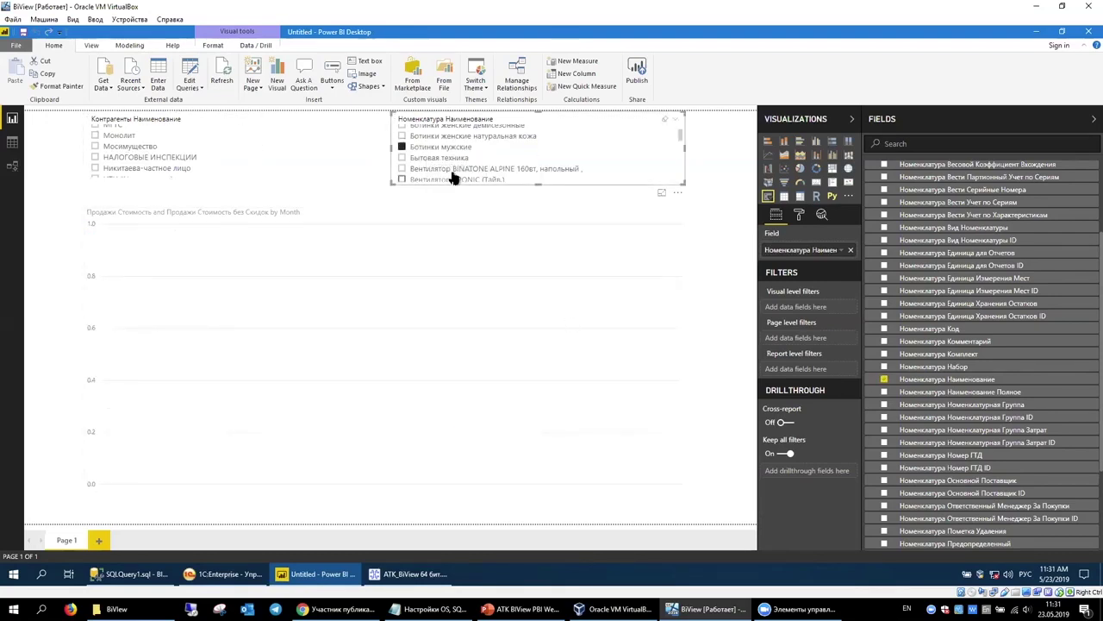
{"action": "left_click", "coordinate": [446, 170]}
{"action": "scroll", "coordinate": [466, 164], "scroll_direction": "down", "scroll_amount": 2}
{"action": "mouse_move", "coordinate": [624, 219]}
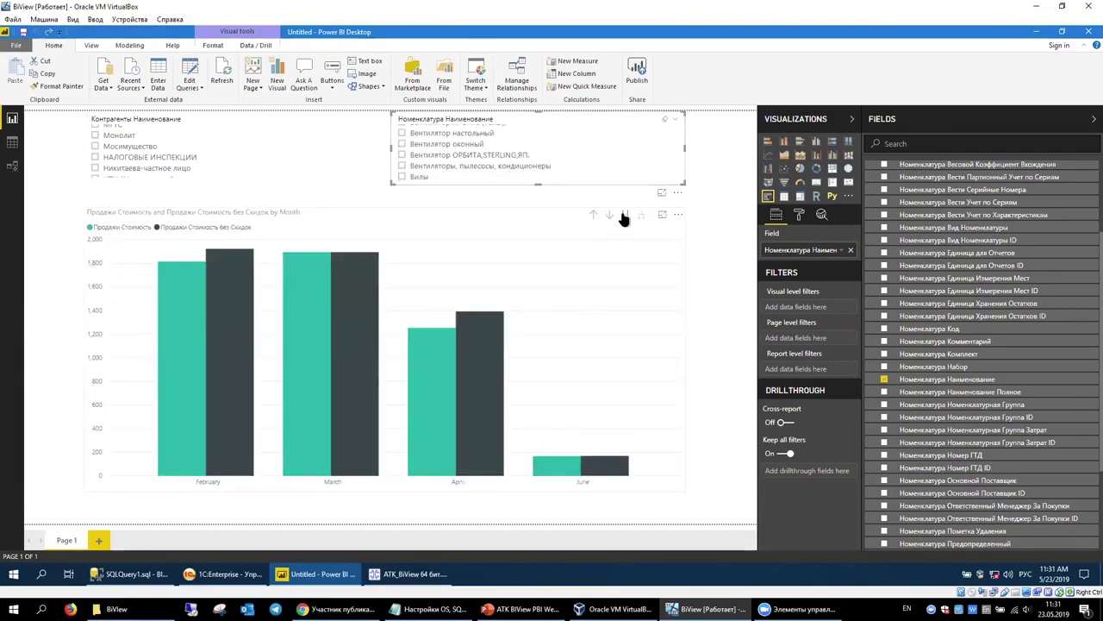
{"action": "left_click", "coordinate": [624, 217]}
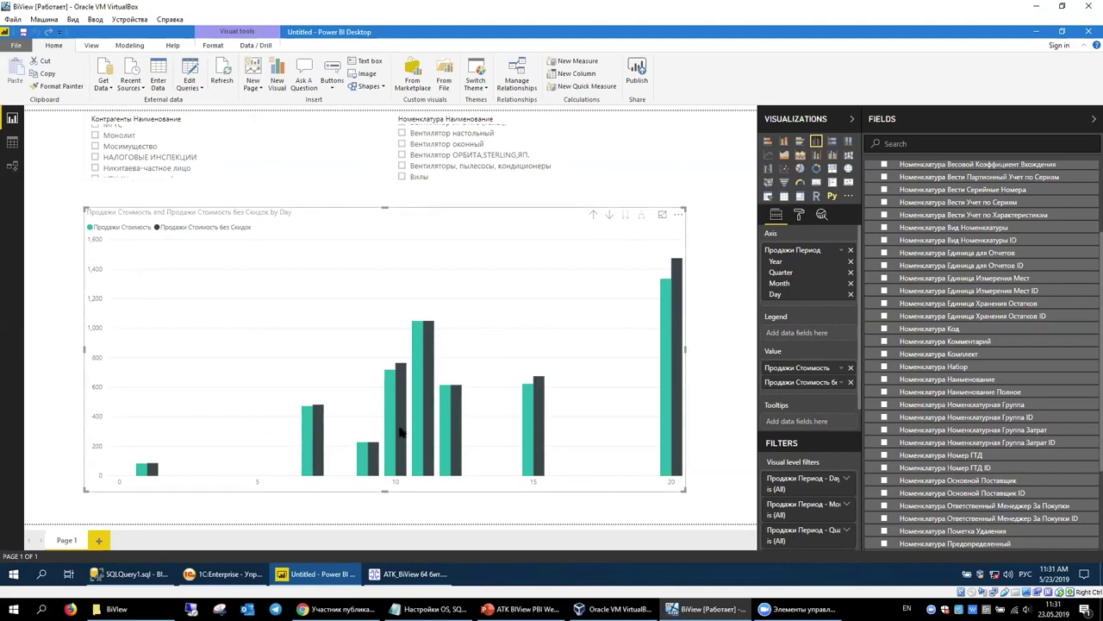
Switch to ATK BiView to check the progress of the BU83 project calculation
{"action": "left_click", "coordinate": [420, 576]}
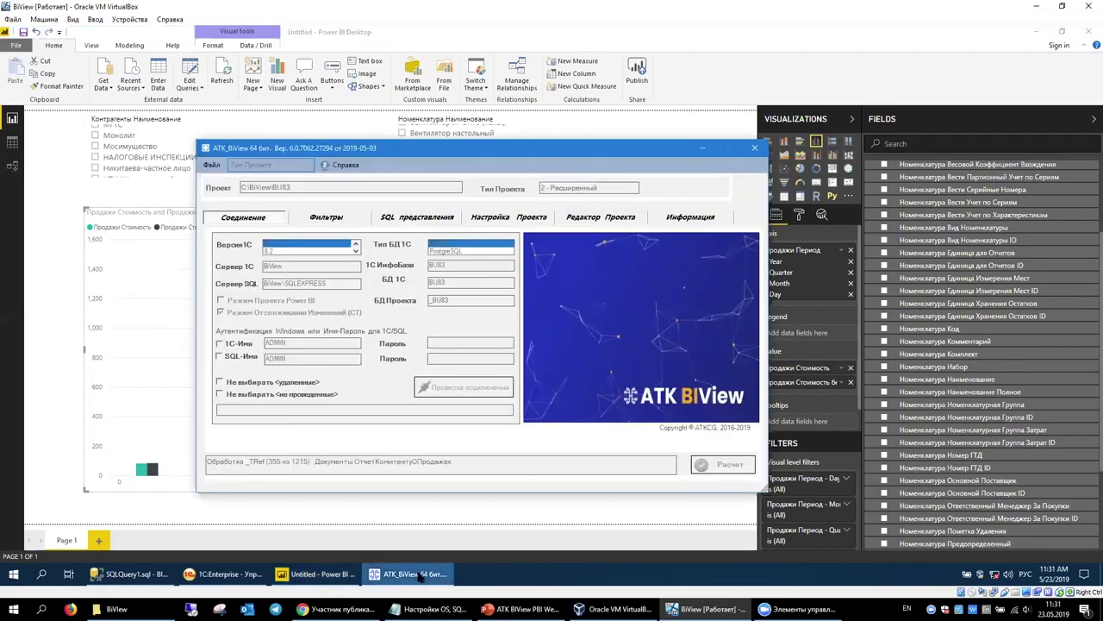
{"action": "left_click", "coordinate": [420, 576]}
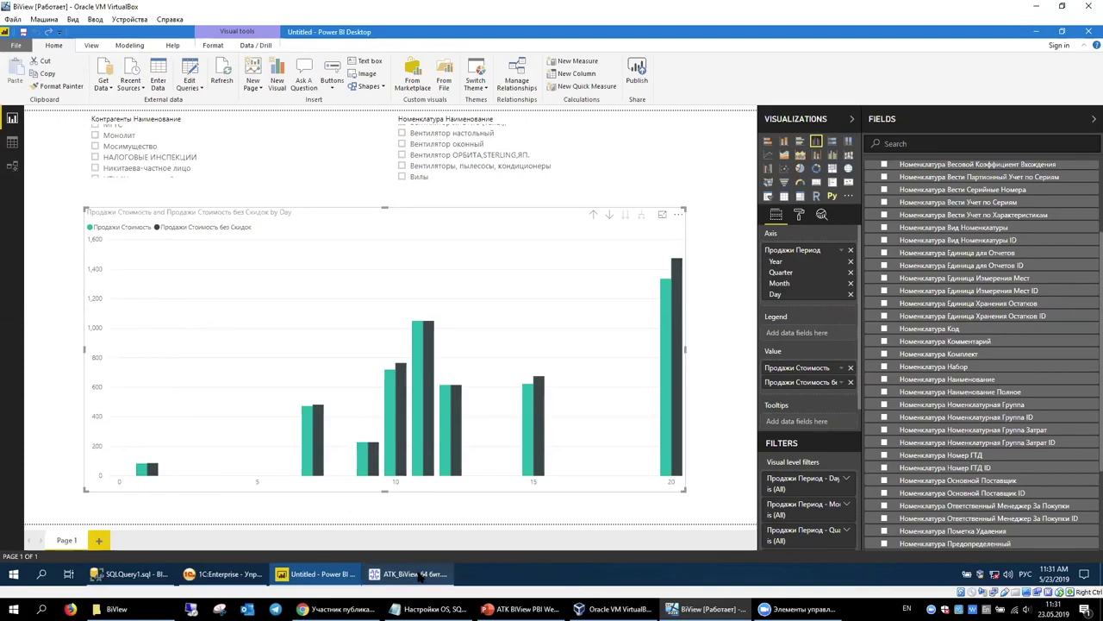
{"action": "left_click", "coordinate": [420, 576]}
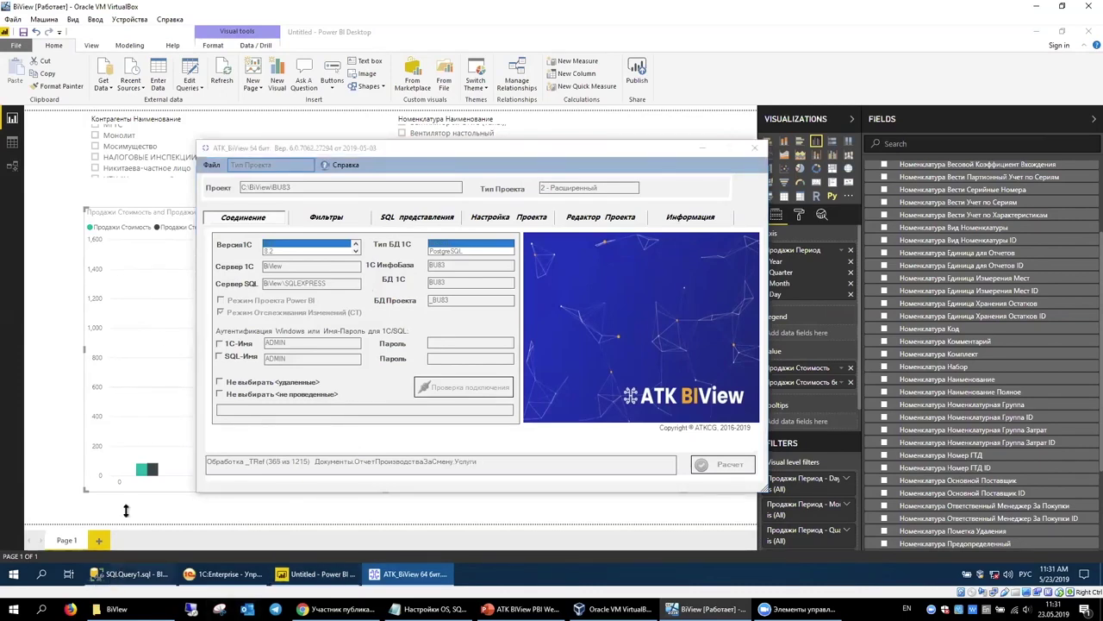
Switch to SQL Server Management Studio and collapse the _UT83 and _BU83 databases in the object tree
{"action": "left_click", "coordinate": [121, 574]}
{"action": "left_click_drag", "start_coordinate": [367, 345], "coordinate": [388, 182]}
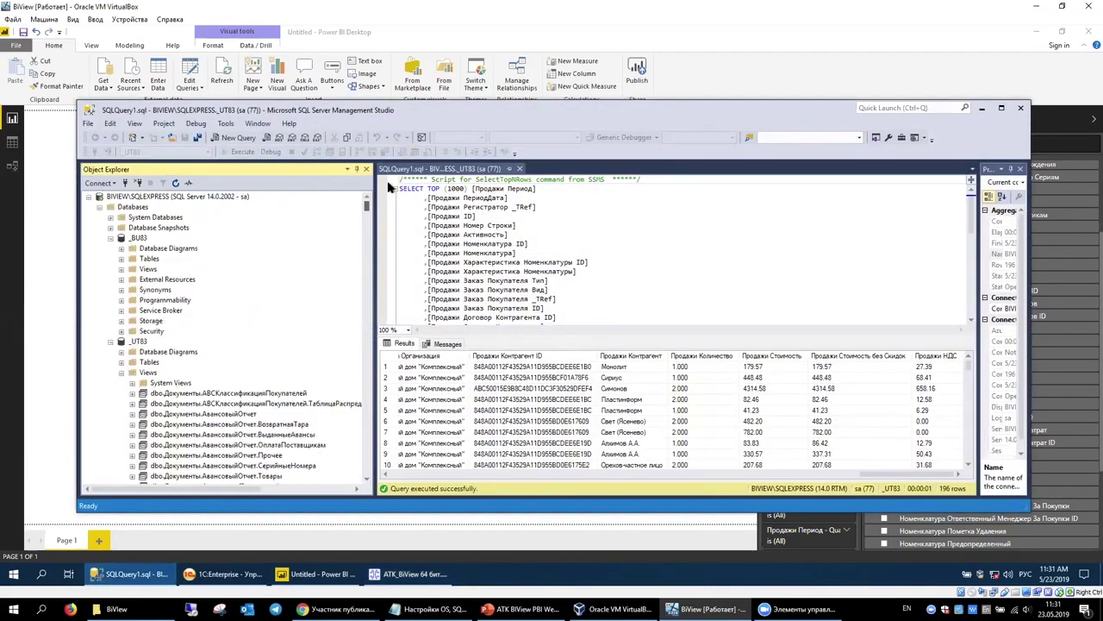
{"action": "left_click", "coordinate": [120, 342]}
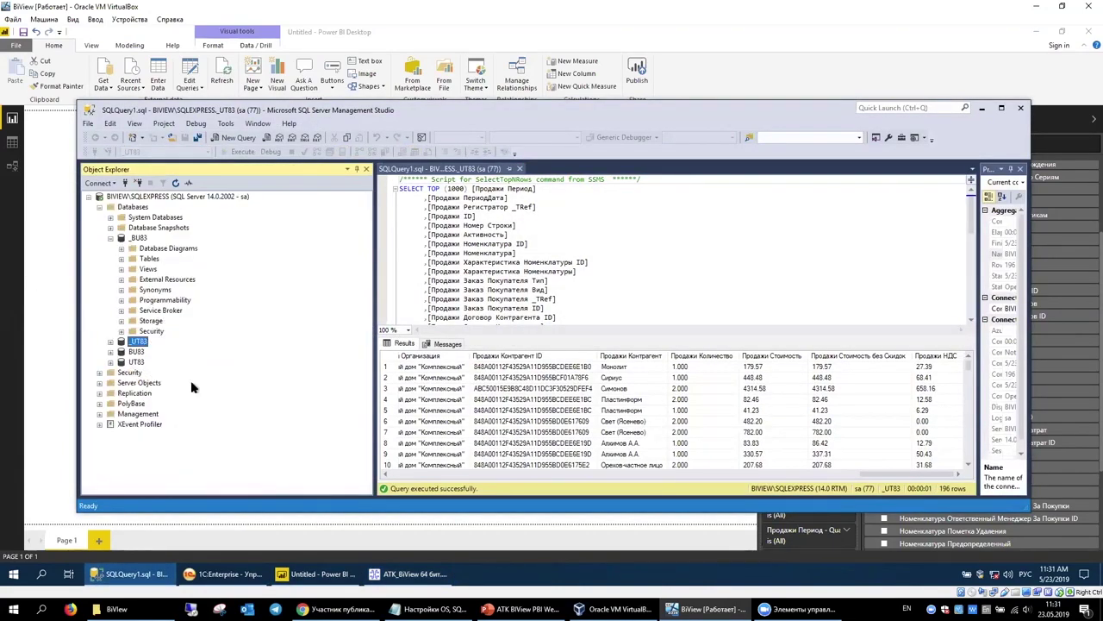
{"action": "left_click", "coordinate": [110, 238]}
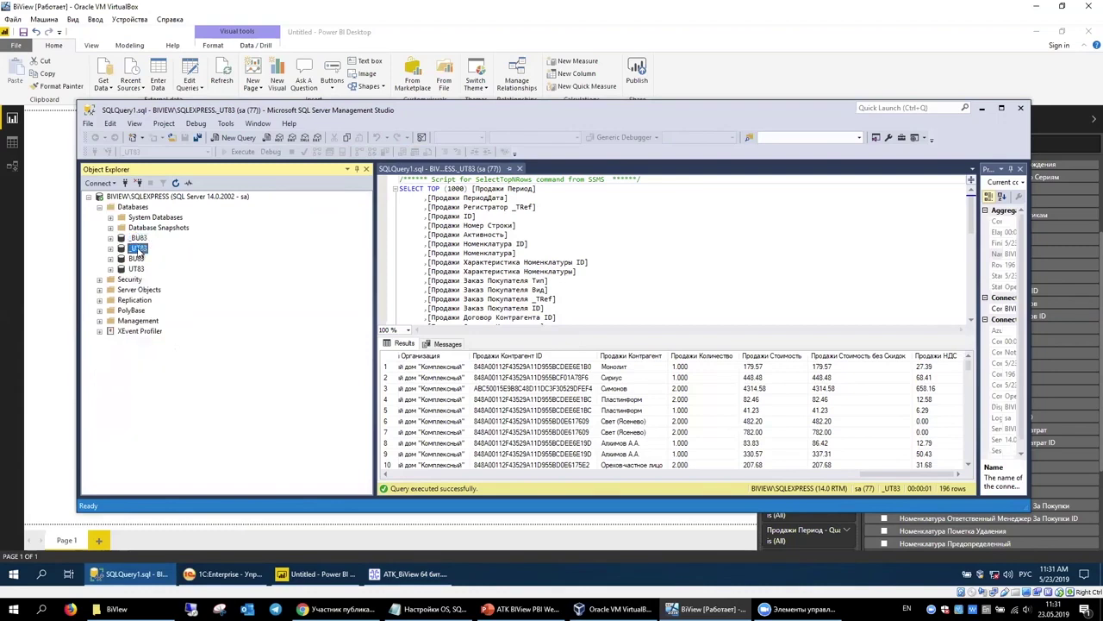
Return to Power BI Desktop and bring the sales chart back up from day level to month level
{"action": "left_click", "coordinate": [340, 580]}
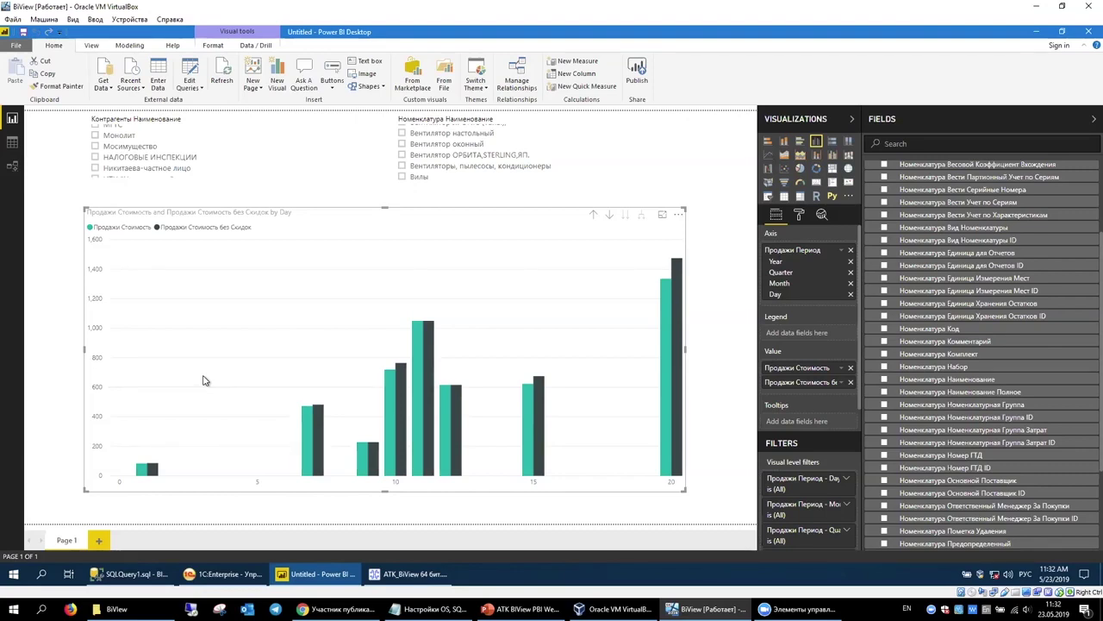
{"action": "left_click", "coordinate": [414, 573]}
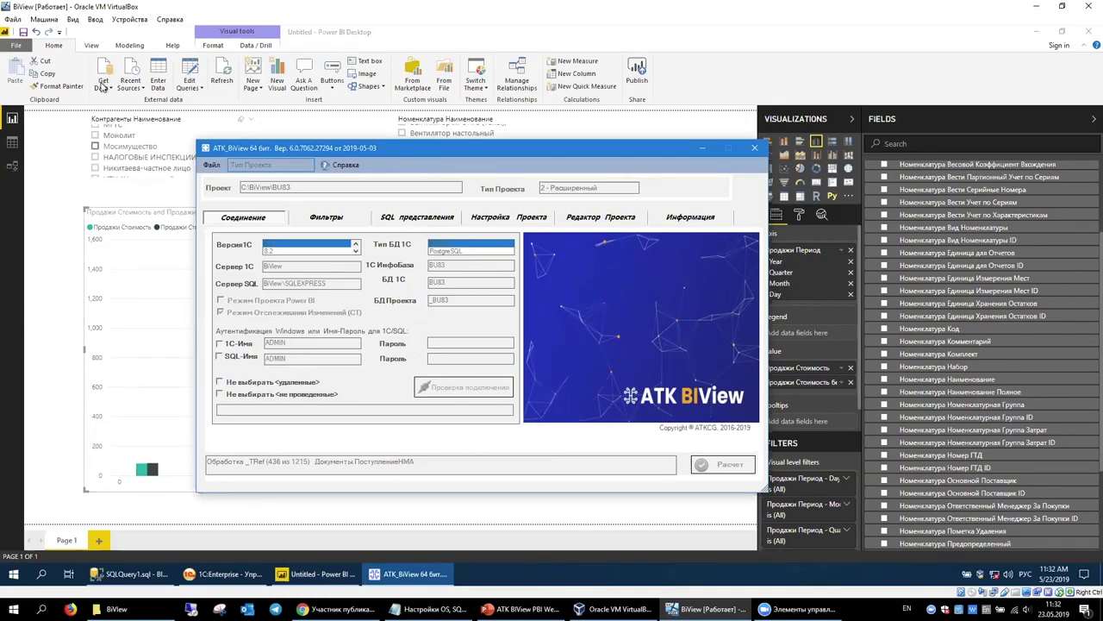
{"action": "left_click", "coordinate": [72, 162]}
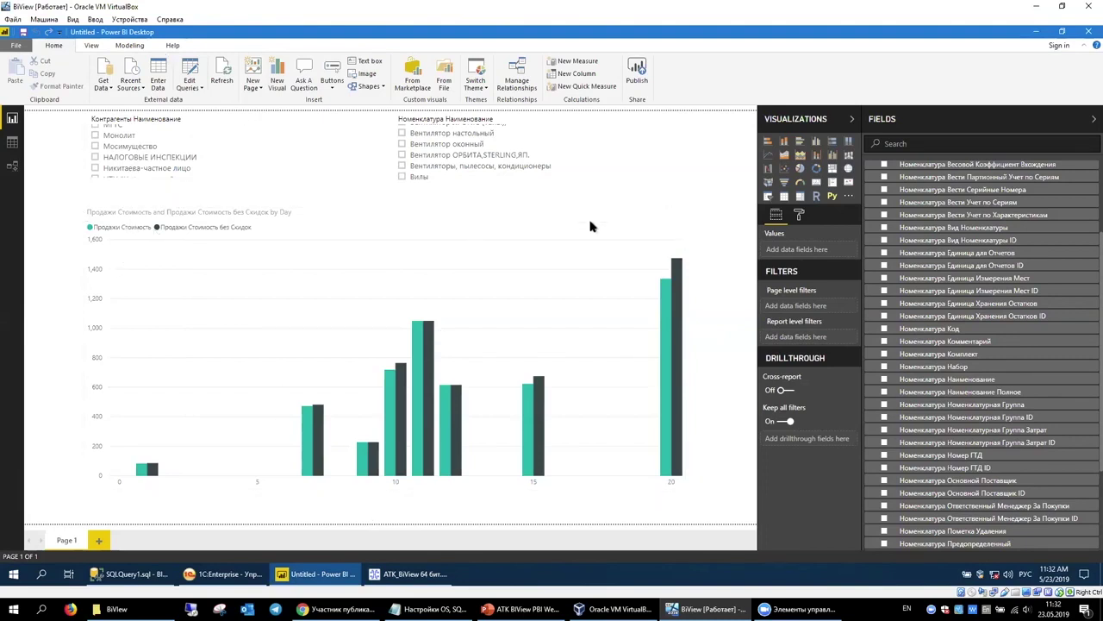
{"action": "left_click", "coordinate": [267, 505]}
Check the calculation status in ATK BiView and inspect the Views folder of the _BU83 database in SQL Server Management Studio
{"action": "left_click", "coordinate": [390, 573]}
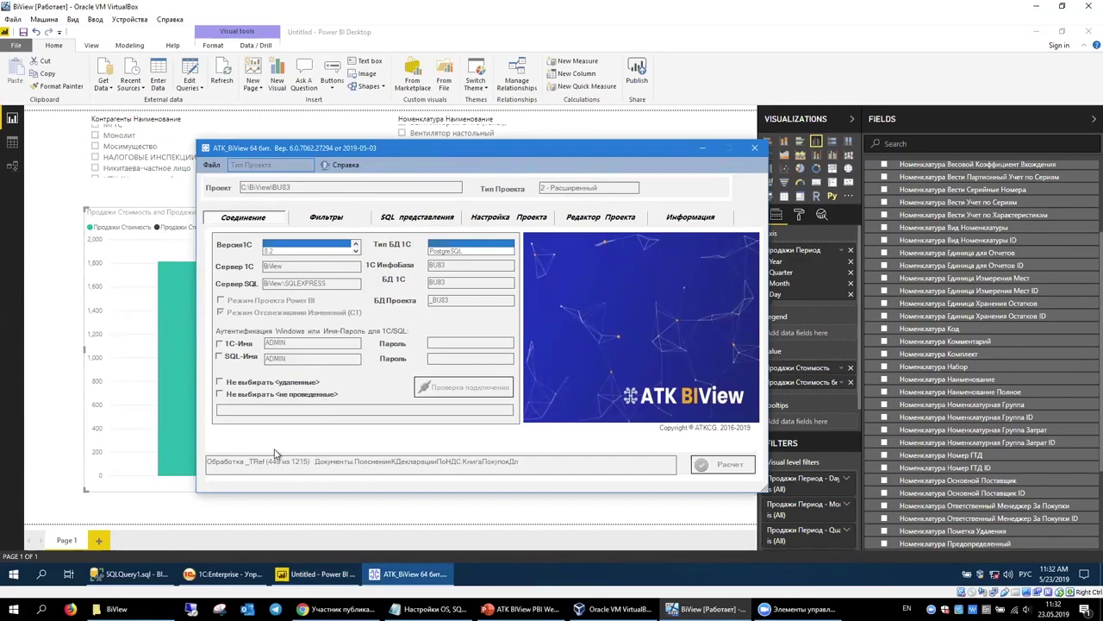
{"action": "left_click", "coordinate": [129, 574]}
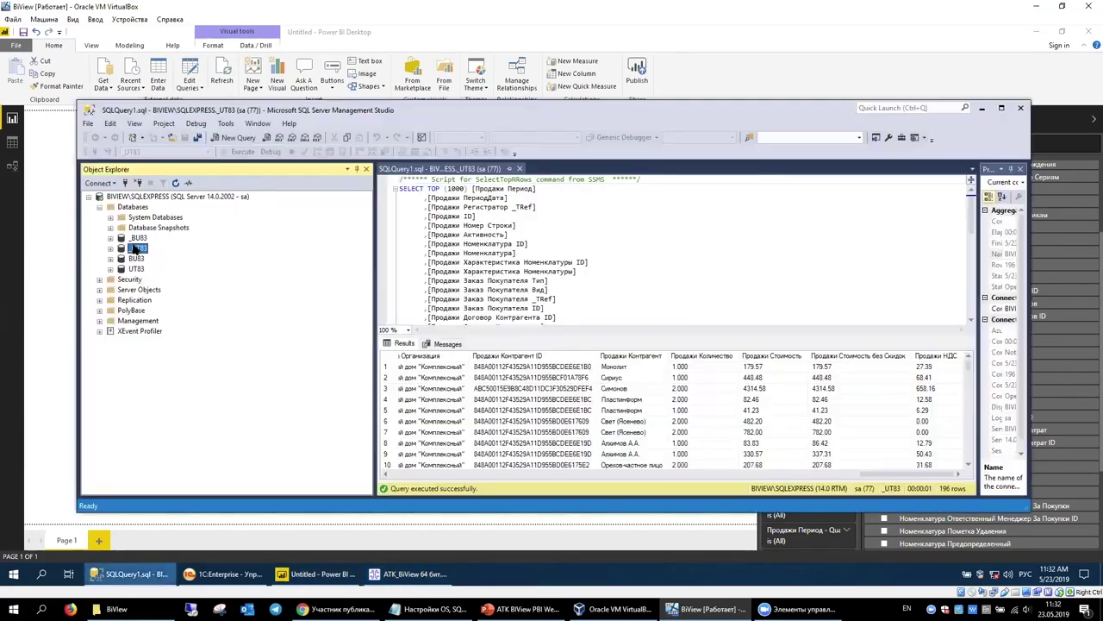
{"action": "left_click", "coordinate": [111, 238]}
{"action": "left_click", "coordinate": [122, 268]}
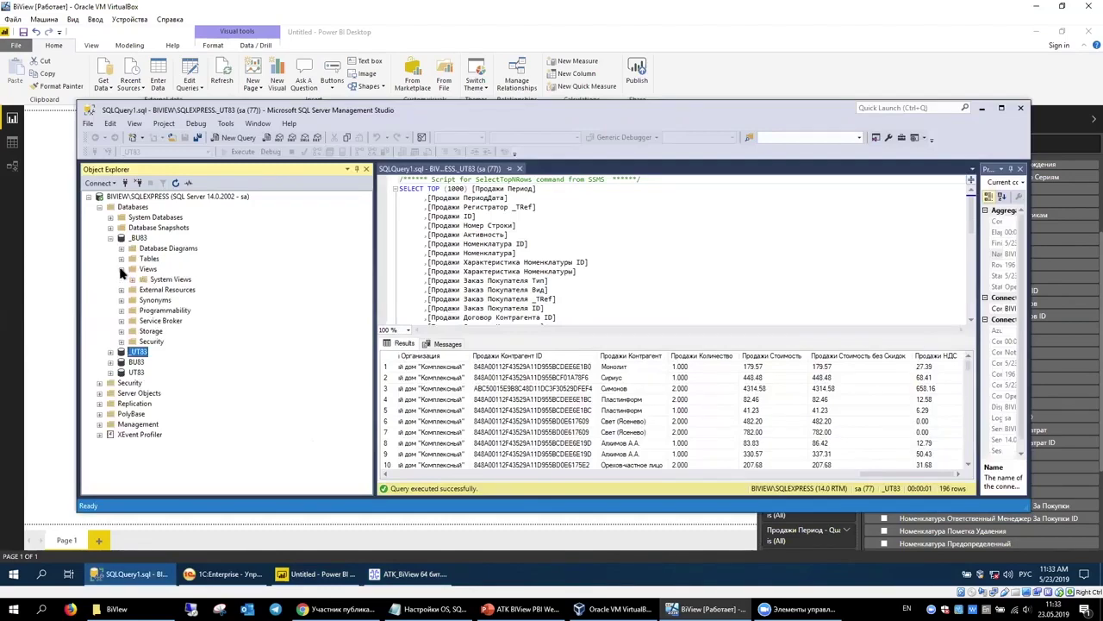
{"action": "left_click", "coordinate": [122, 269]}
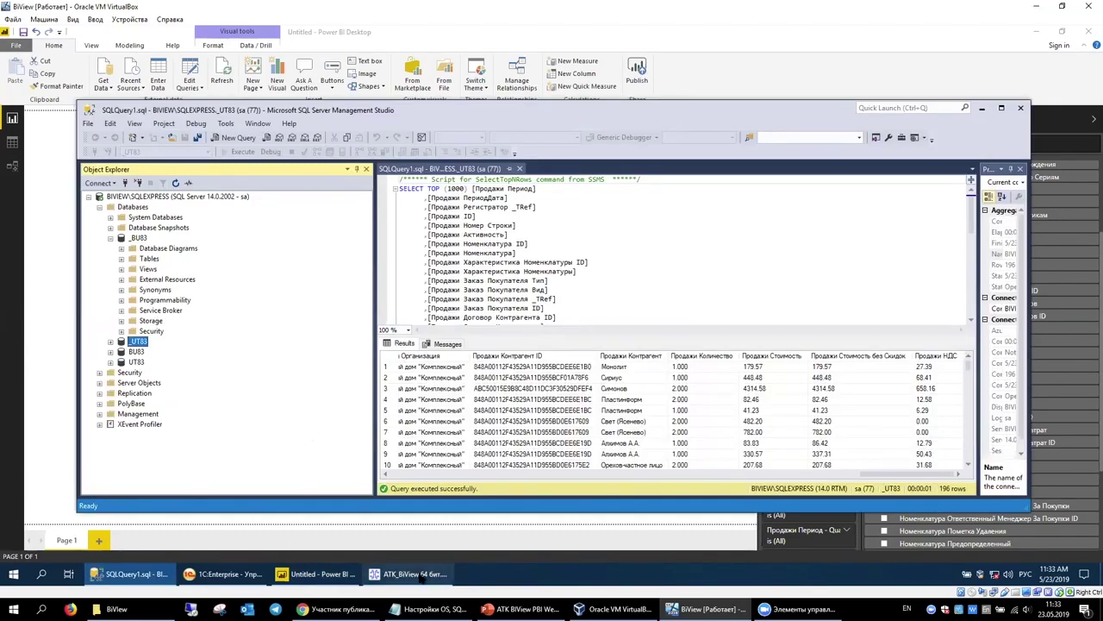
Examine the Views folder of the _UT83 database and collapse the database trees again
{"action": "left_click", "coordinate": [416, 573]}
{"action": "left_click", "coordinate": [132, 264]}
{"action": "left_click", "coordinate": [136, 341]}
{"action": "left_click", "coordinate": [110, 342]}
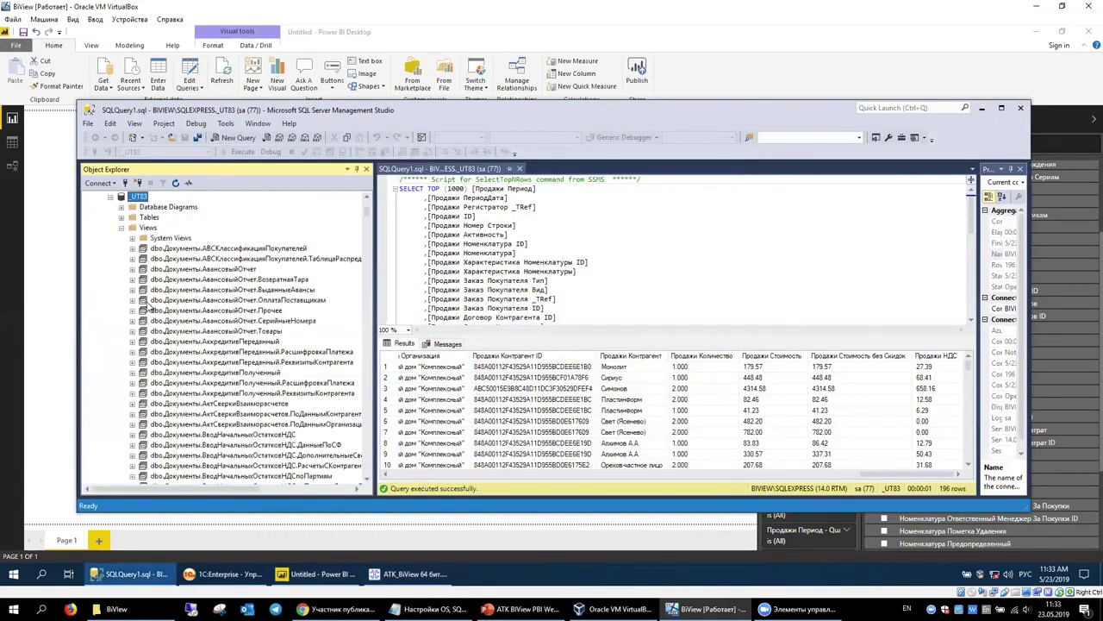
{"action": "left_click", "coordinate": [122, 228]}
{"action": "left_click", "coordinate": [121, 311]}
{"action": "scroll", "coordinate": [164, 405], "scroll_direction": "up", "scroll_amount": 3}
Bring ATK BiView to the front, reposition its window and minimise all other windows
{"action": "left_click", "coordinate": [406, 582]}
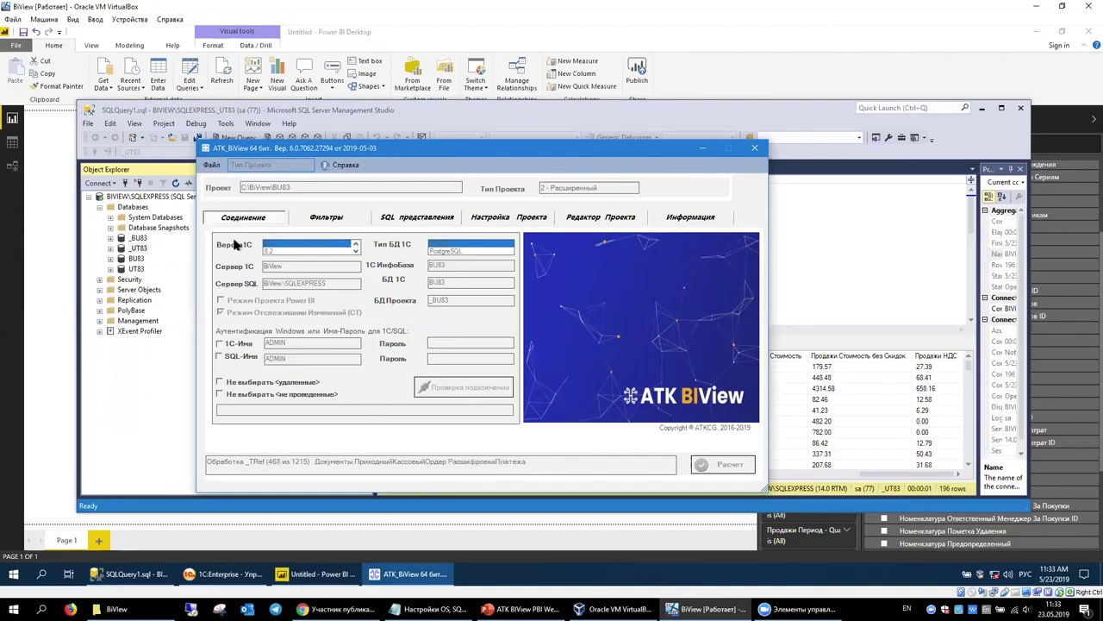
{"action": "left_click_drag", "start_coordinate": [365, 151], "coordinate": [389, 172]}
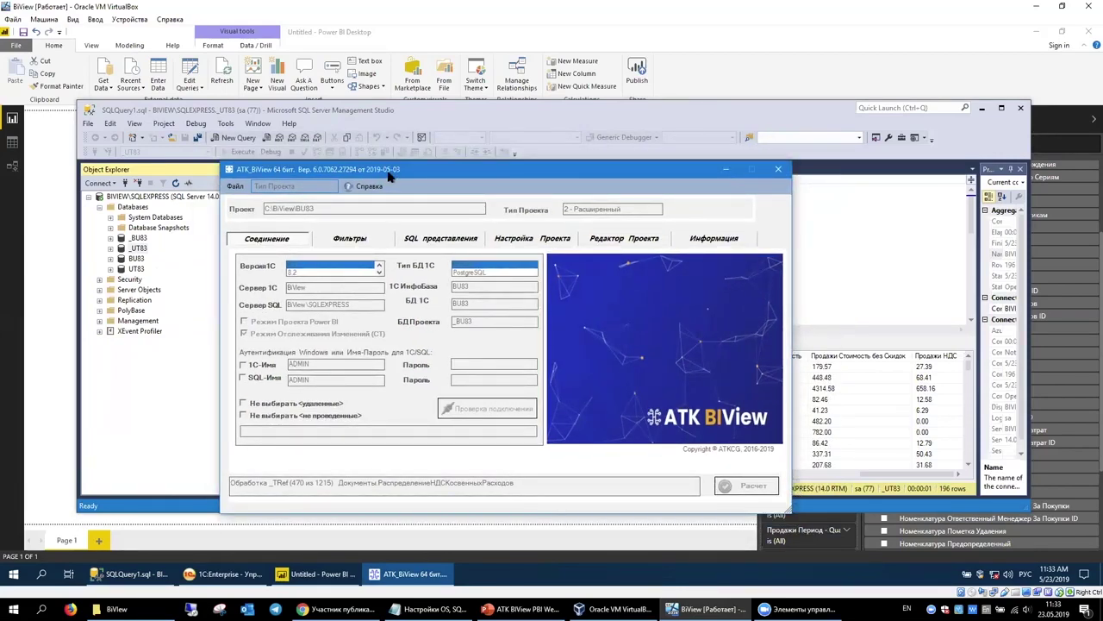
{"action": "left_click_drag", "start_coordinate": [438, 178], "coordinate": [399, 170]}
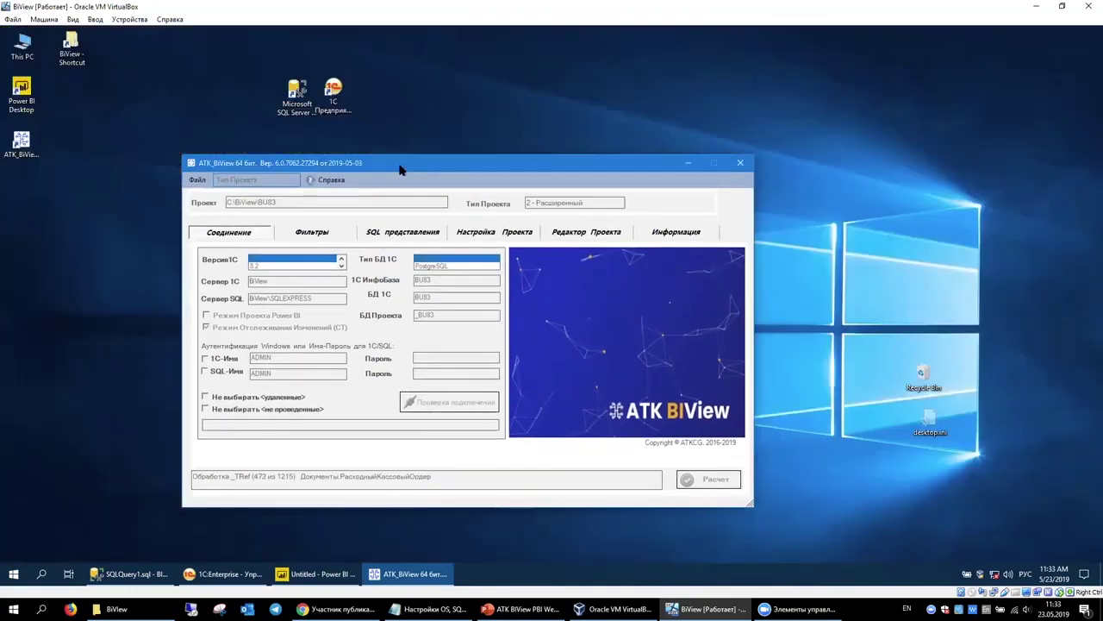
Restore Power BI Desktop and collapse the Справочники Номенклатура table in the list of fields
{"action": "left_click", "coordinate": [315, 574]}
{"action": "left_click", "coordinate": [410, 574]}
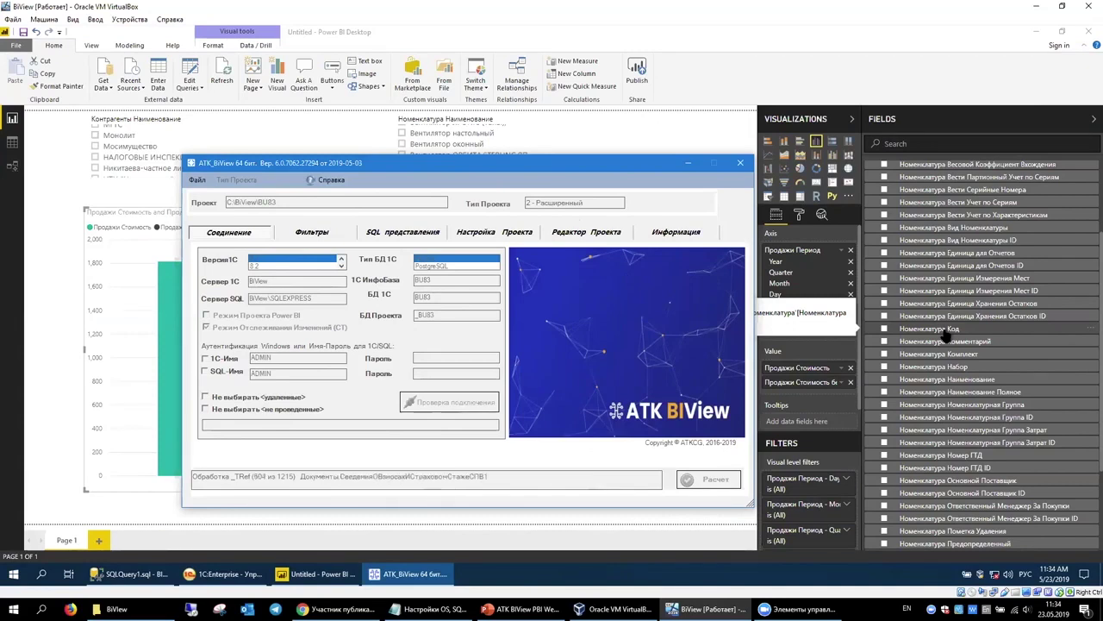
{"action": "scroll", "coordinate": [969, 341], "scroll_direction": "up", "scroll_amount": 3}
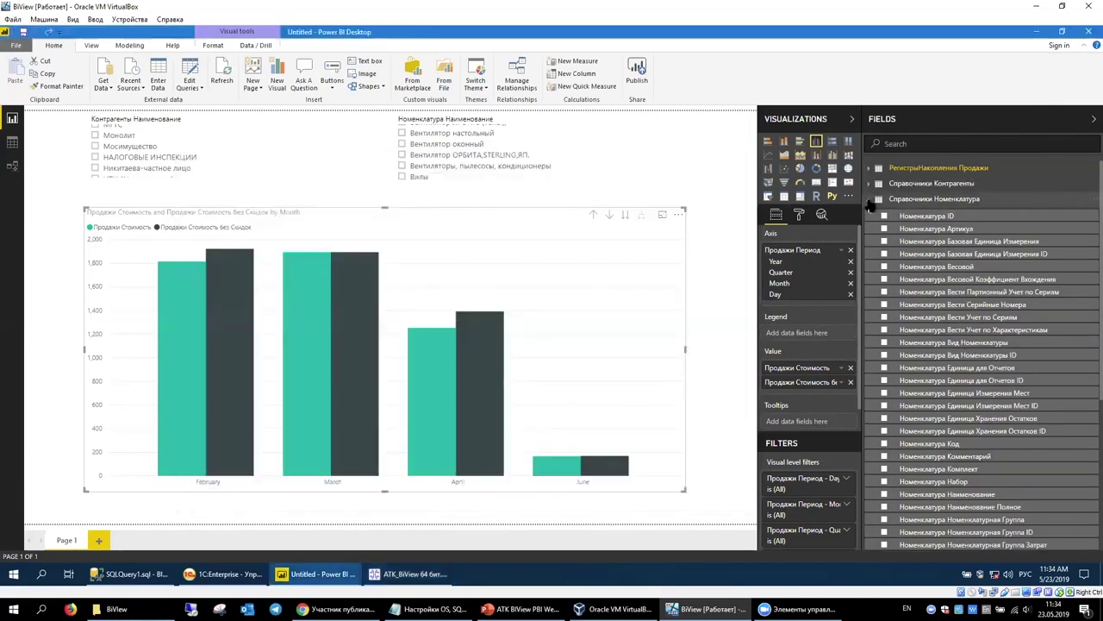
{"action": "left_click", "coordinate": [879, 211]}
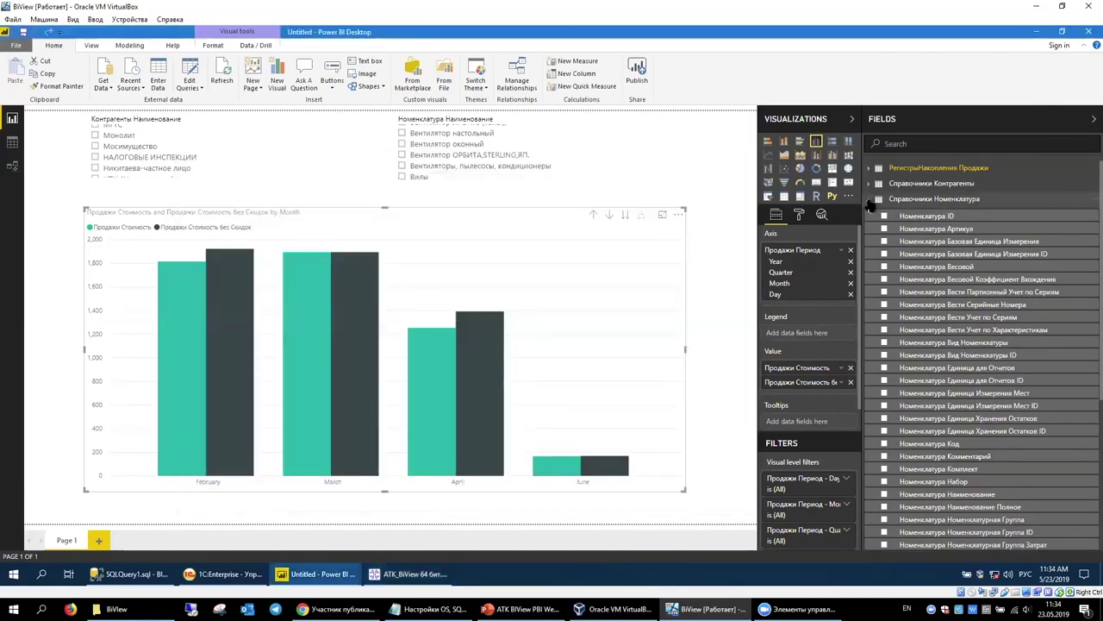
{"action": "left_click", "coordinate": [871, 200]}
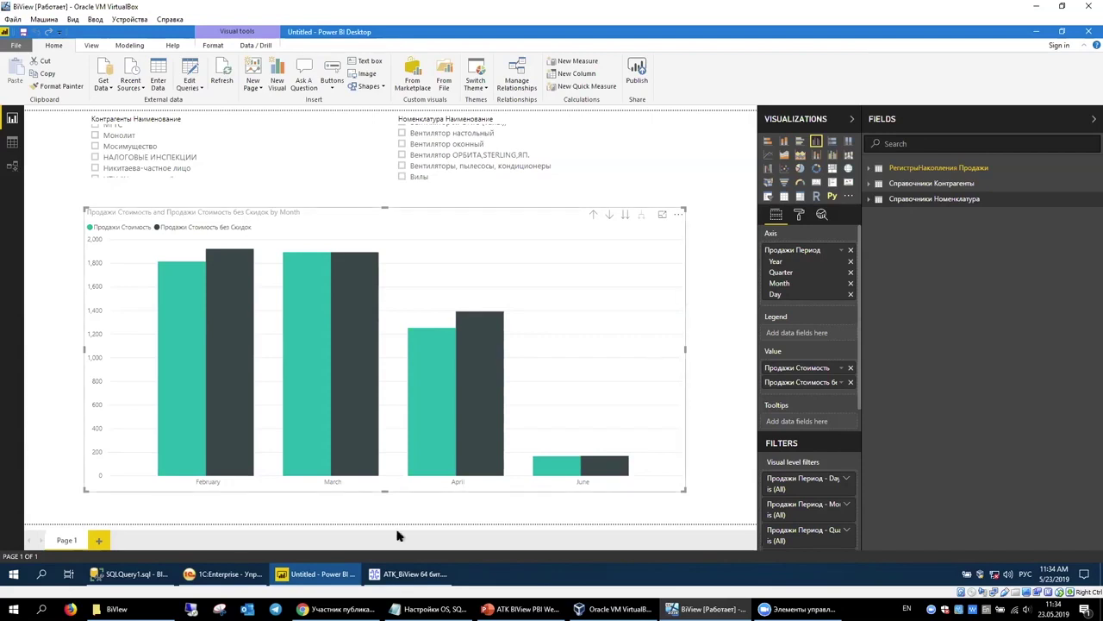
Clear the open windows off the desktop, open the C:\BiView project folder and enter its UT83 subfolder
{"action": "left_click", "coordinate": [411, 581]}
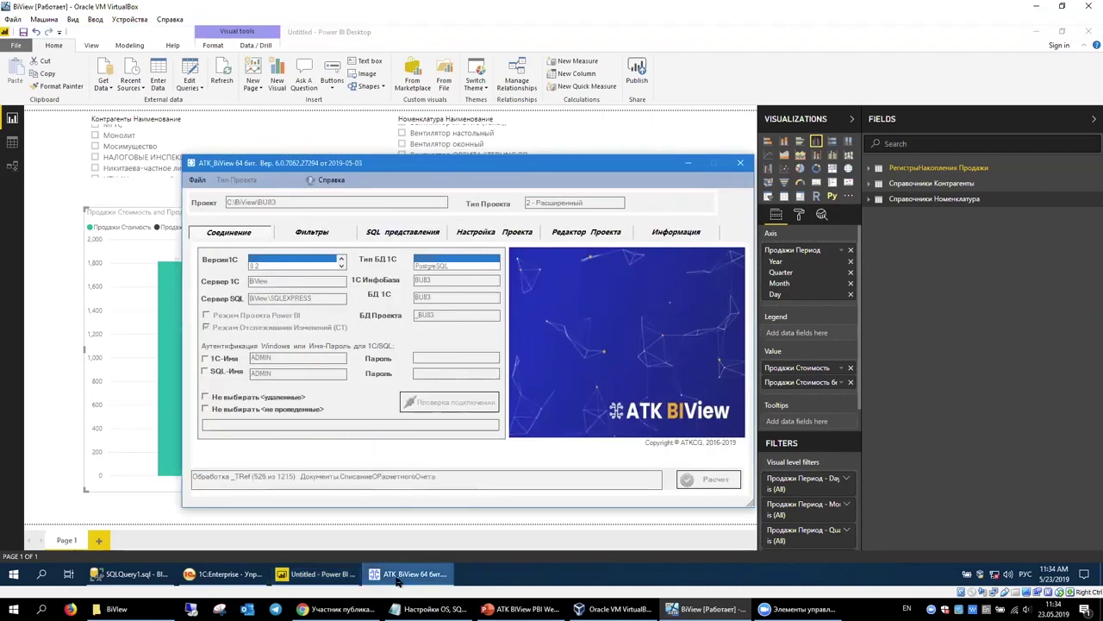
{"action": "left_click", "coordinate": [299, 576]}
{"action": "left_click", "coordinate": [299, 576]}
{"action": "double_click", "coordinate": [71, 48]}
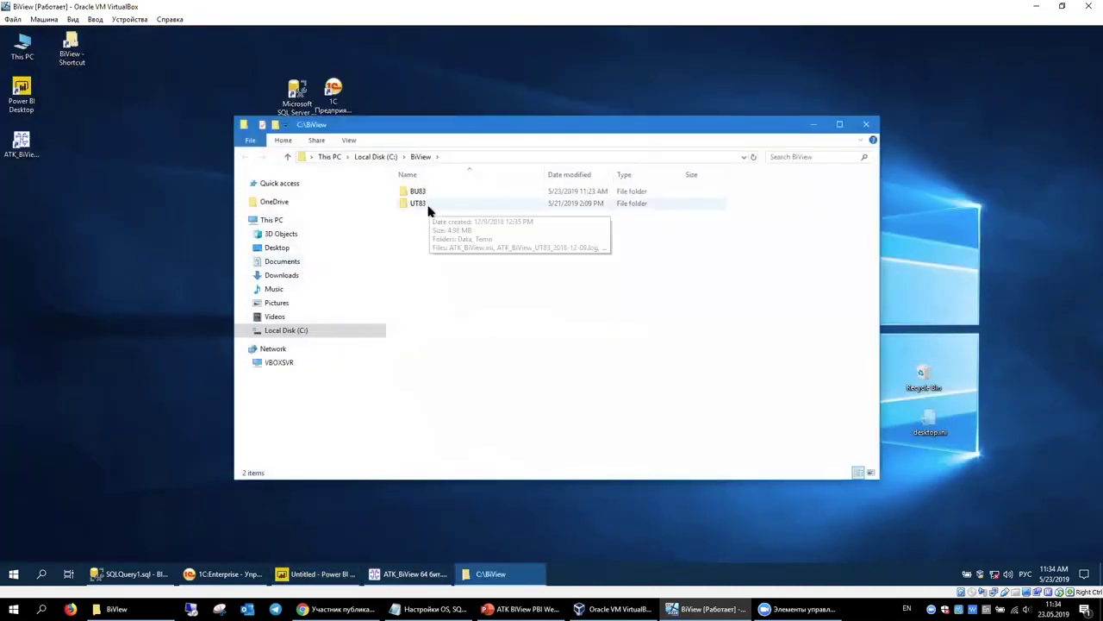
{"action": "left_click", "coordinate": [399, 578]}
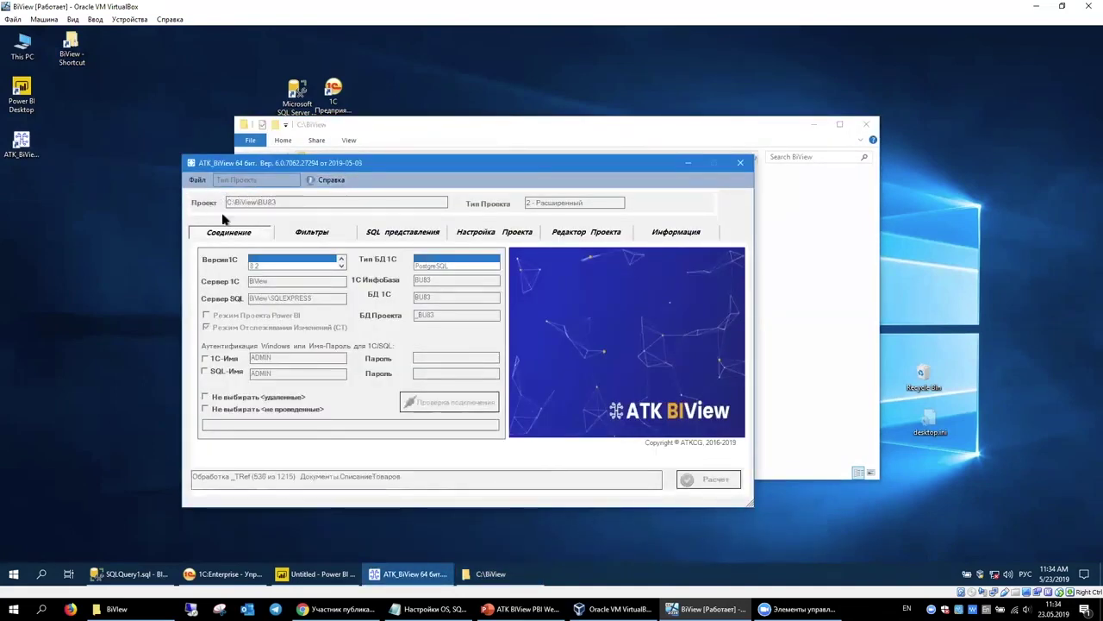
{"action": "left_click", "coordinate": [409, 574]}
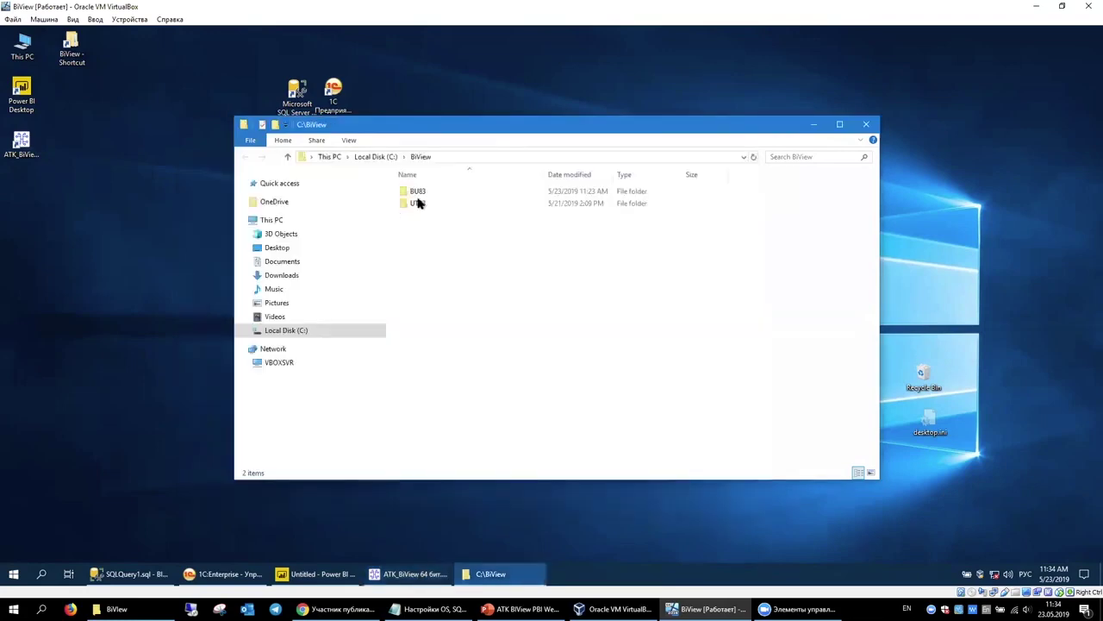
{"action": "double_click", "coordinate": [429, 205]}
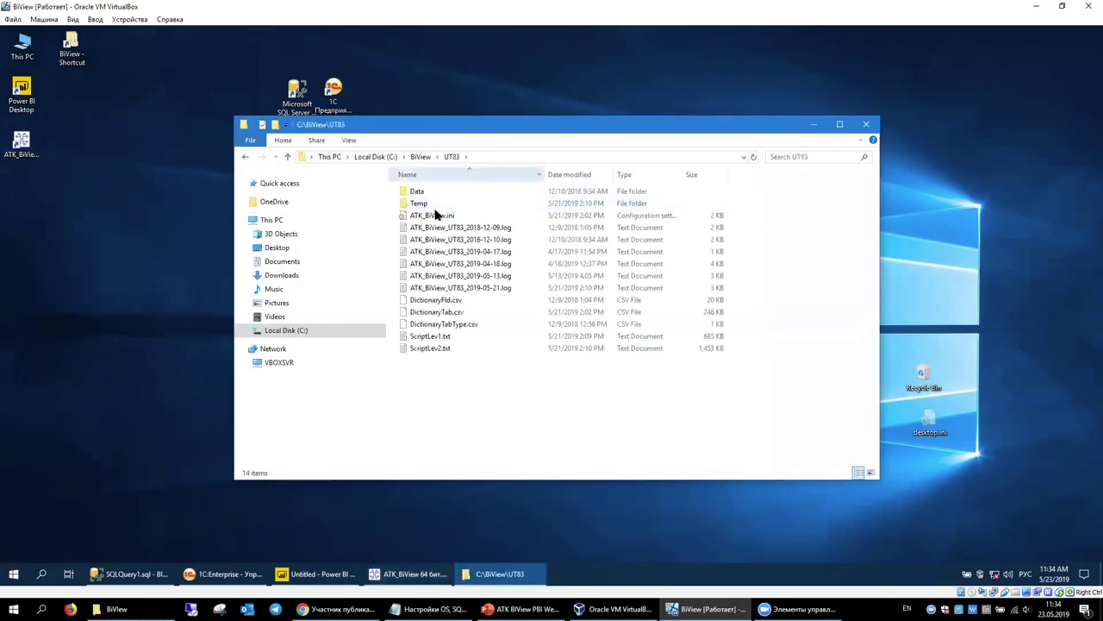
Compare the project shown in ATK BiView with the files in the UT83 folder
{"action": "left_click", "coordinate": [412, 576]}
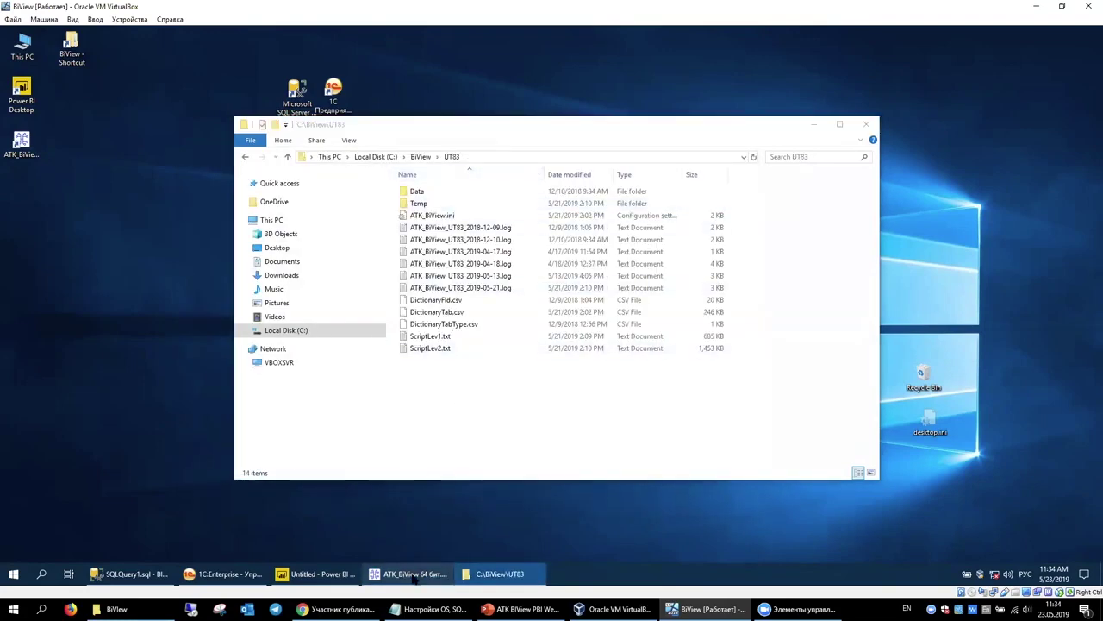
{"action": "left_click", "coordinate": [412, 575]}
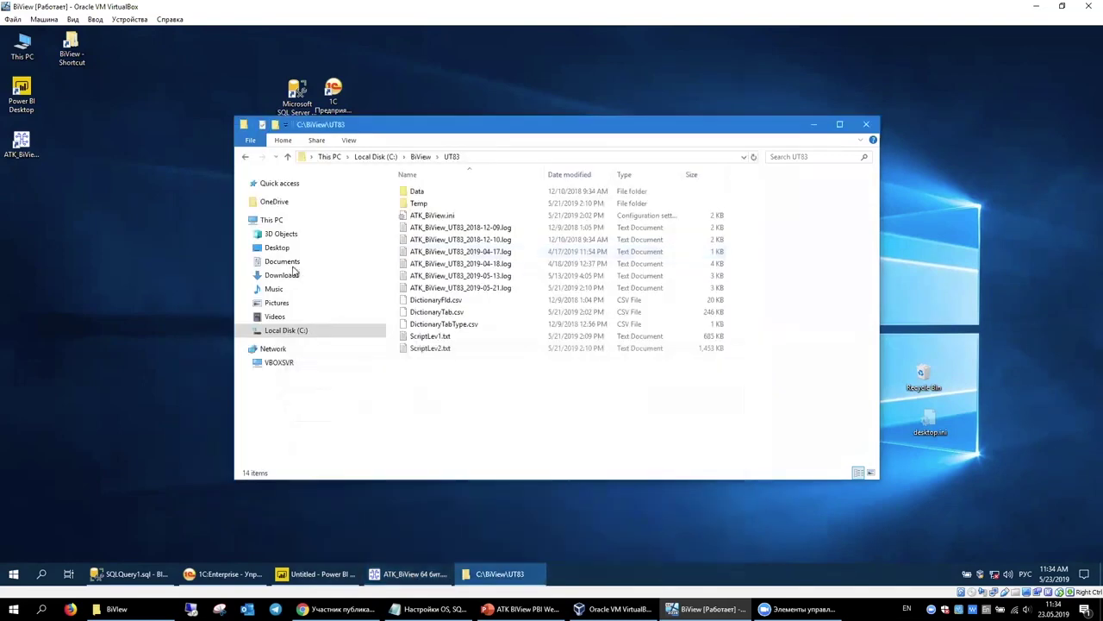
{"action": "left_click", "coordinate": [410, 574]}
{"action": "left_click", "coordinate": [412, 574]}
{"action": "left_click", "coordinate": [428, 579]}
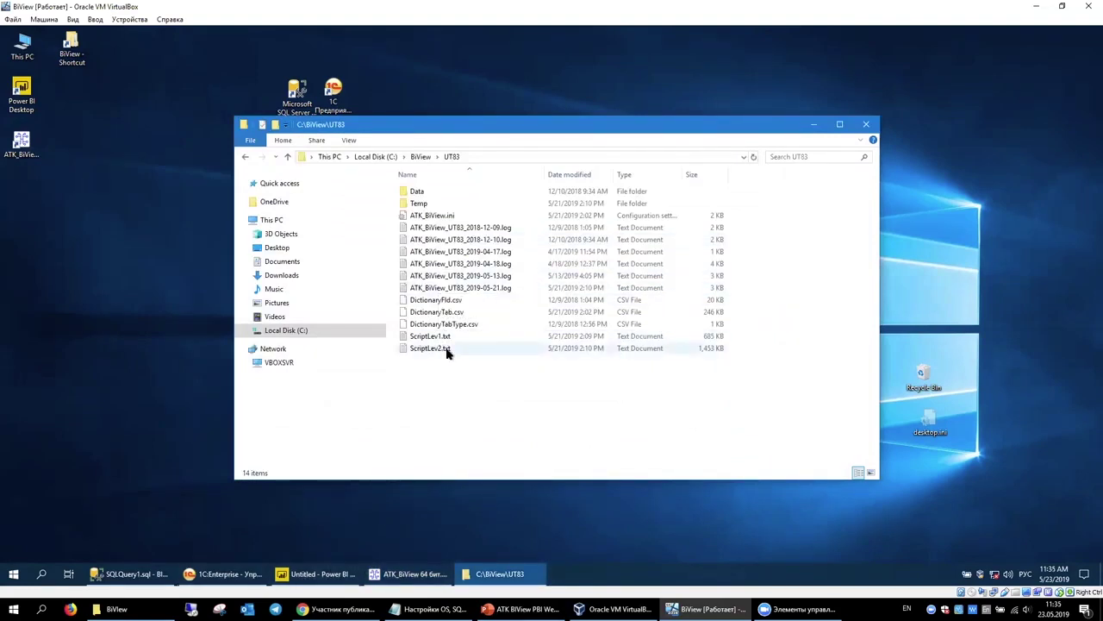
Open ScriptLev2.txt from the UT83 folder in Notepad and move its window down to uncover the file list
{"action": "double_click", "coordinate": [447, 349]}
{"action": "left_click_drag", "start_coordinate": [542, 95], "coordinate": [609, 411]}
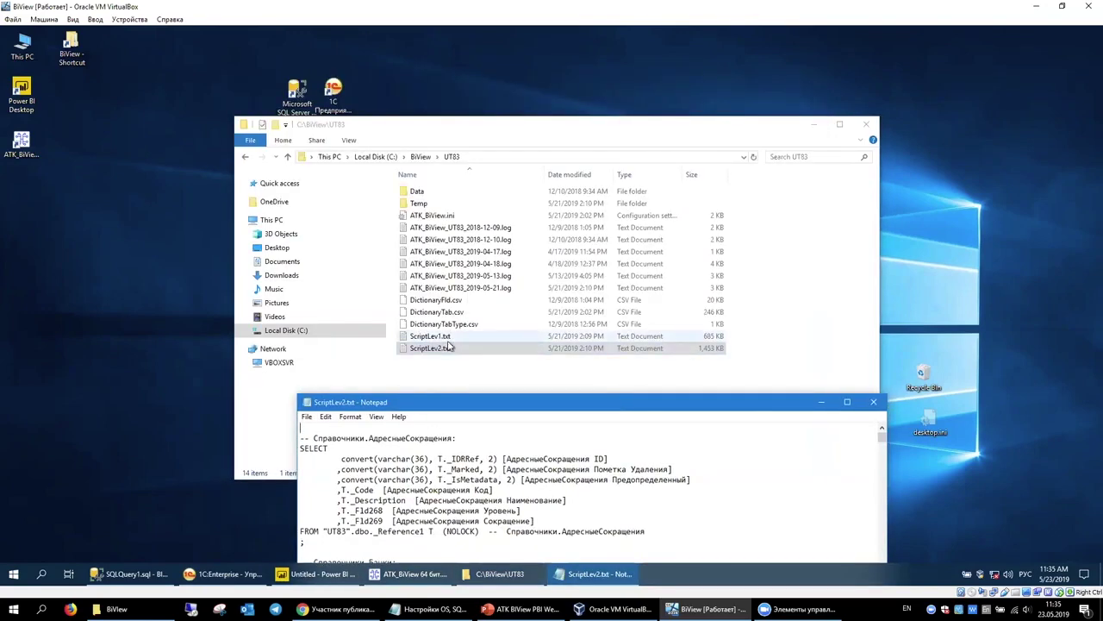
Move the ScriptLev2.txt window up over the file list and highlight the Справочники.АдресныеСокращения query to examine it
{"action": "left_click_drag", "start_coordinate": [478, 405], "coordinate": [422, 136]}
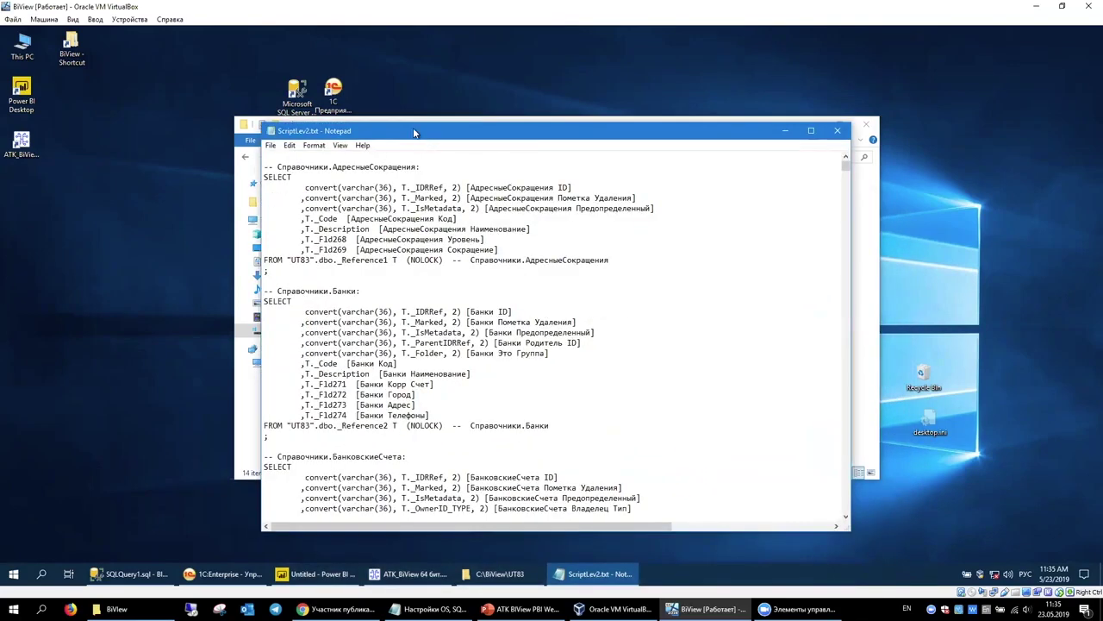
{"action": "left_click_drag", "start_coordinate": [510, 133], "coordinate": [510, 109]}
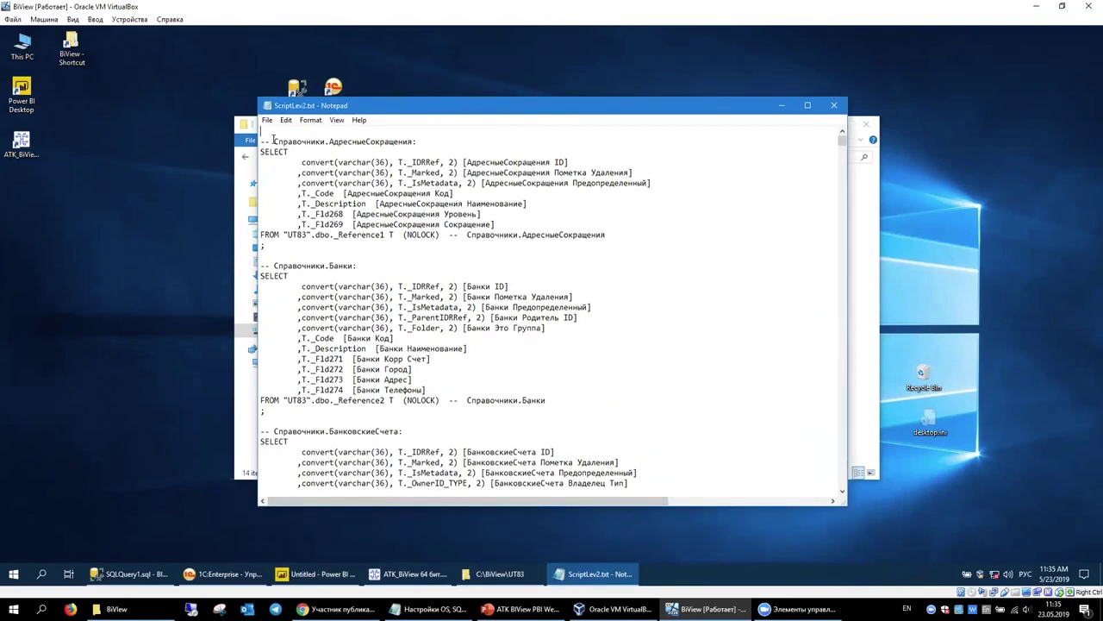
{"action": "left_click_drag", "start_coordinate": [272, 139], "coordinate": [382, 249]}
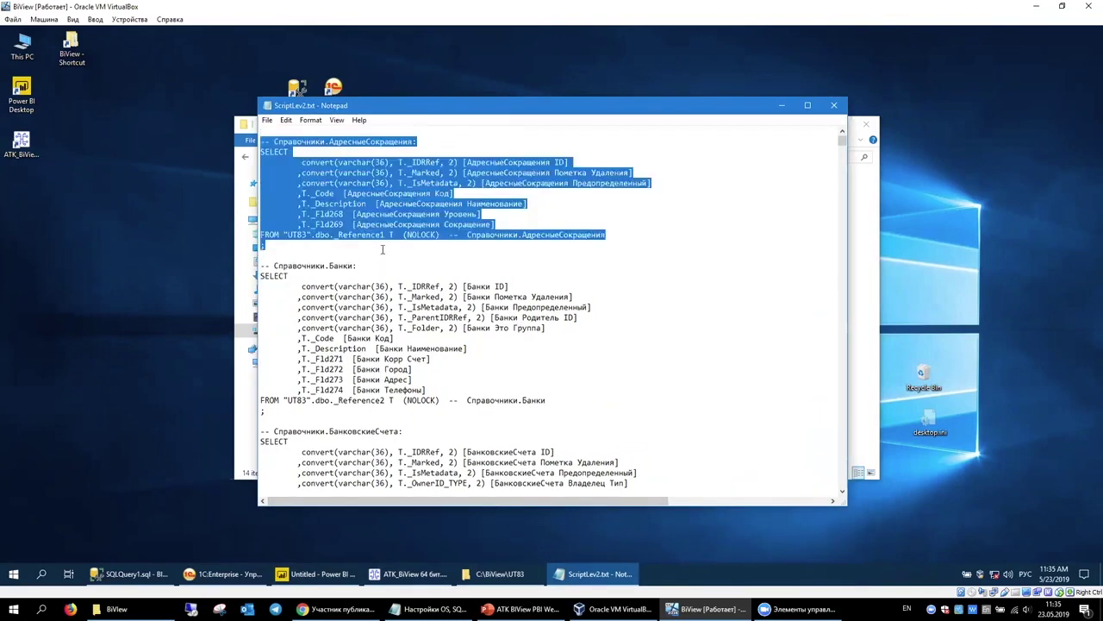
{"action": "left_click", "coordinate": [293, 276]}
Browse the following queries in ScriptLev2.txt and highlight the Справочники.ДоговорыКонтрагентов query for review
{"action": "scroll", "coordinate": [319, 234], "scroll_direction": "down", "scroll_amount": 15}
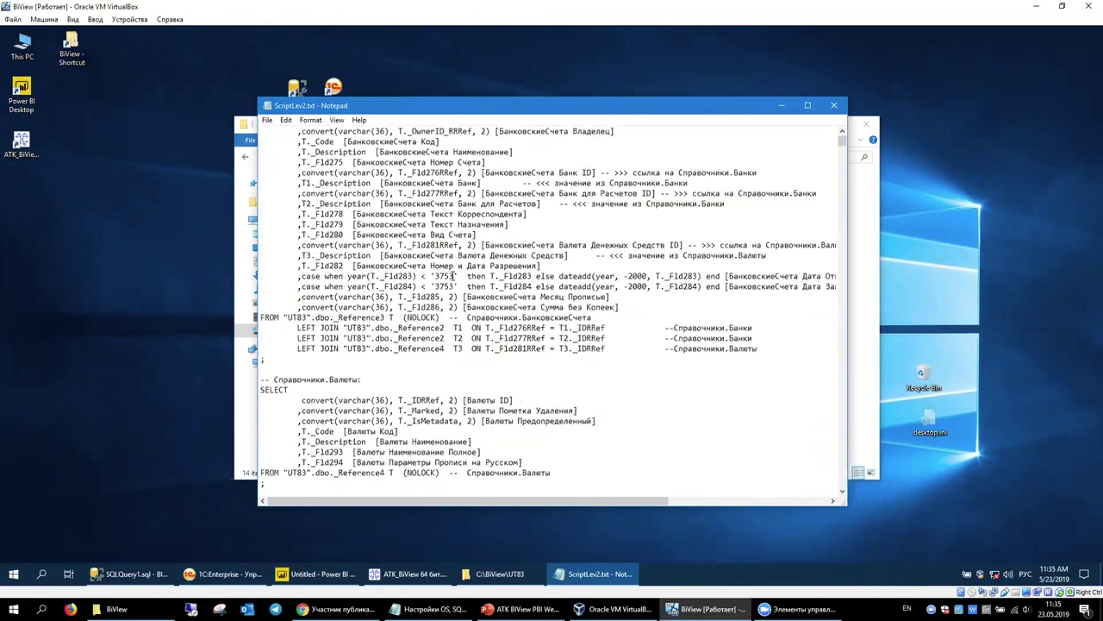
{"action": "scroll", "coordinate": [331, 240], "scroll_direction": "down", "scroll_amount": 20}
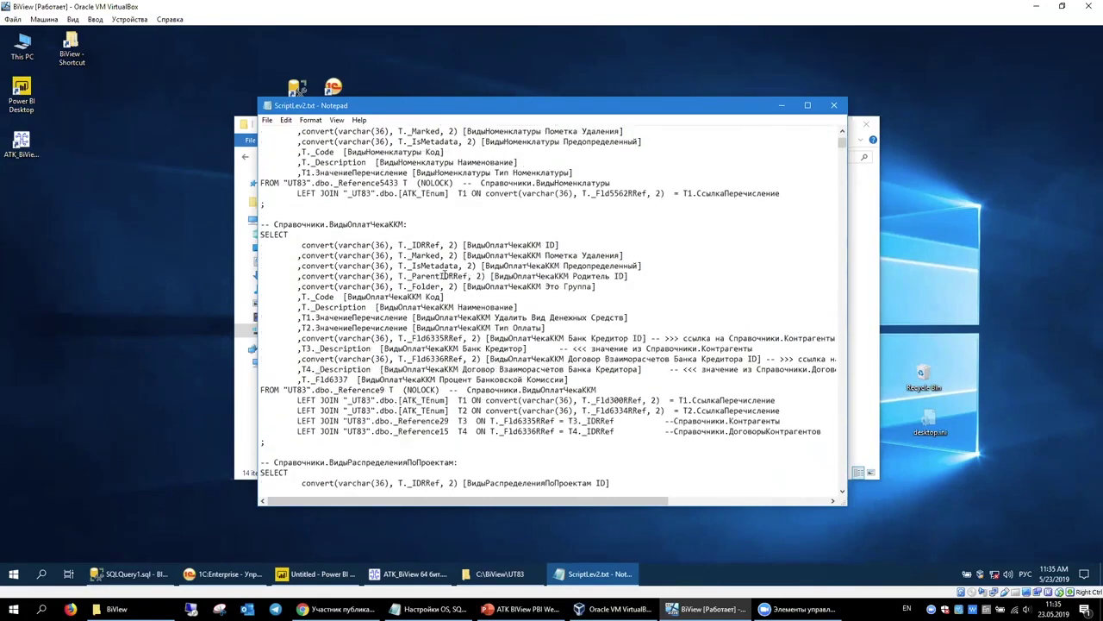
{"action": "scroll", "coordinate": [453, 276], "scroll_direction": "down", "scroll_amount": 10}
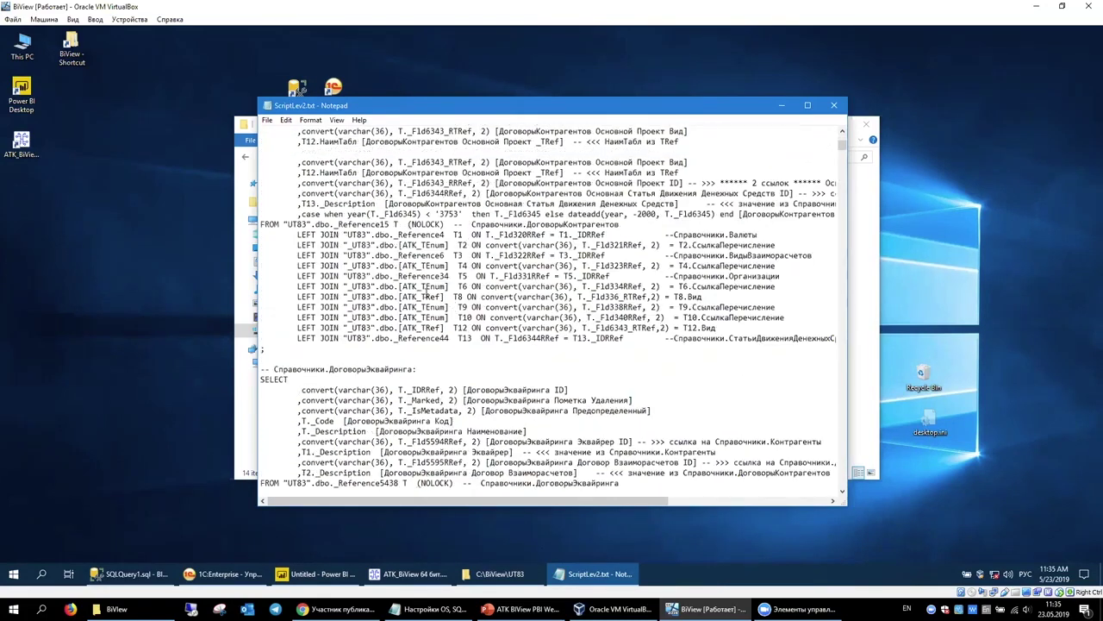
{"action": "scroll", "coordinate": [416, 291], "scroll_direction": "up", "scroll_amount": 11}
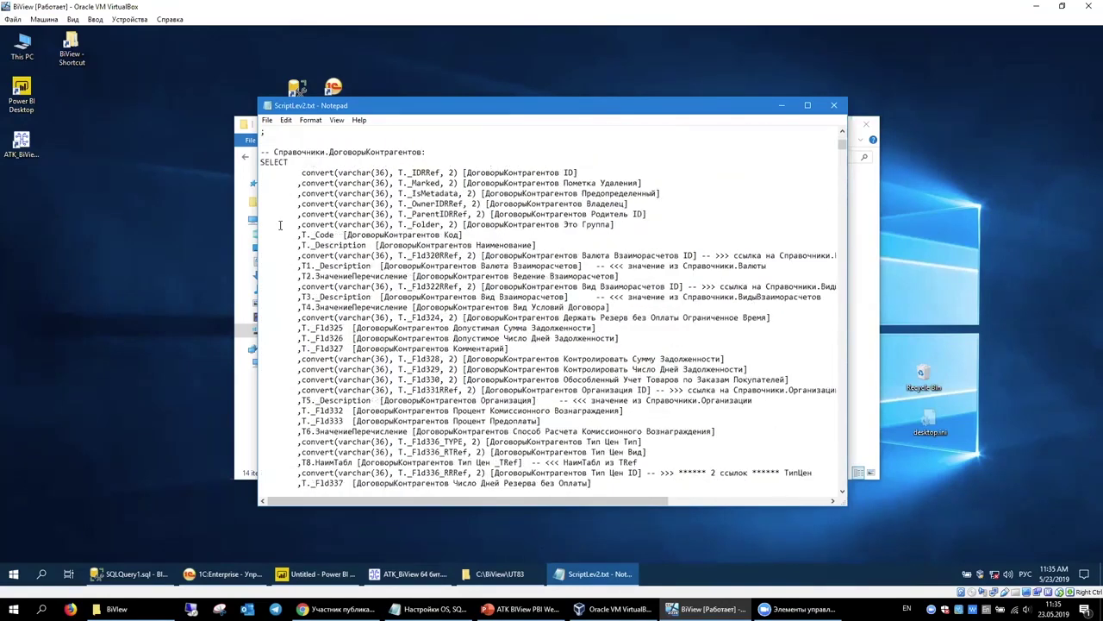
{"action": "left_click_drag", "start_coordinate": [261, 214], "coordinate": [491, 362]}
{"action": "scroll", "coordinate": [492, 362], "scroll_direction": "down", "scroll_amount": 15}
{"action": "scroll", "coordinate": [401, 289], "scroll_direction": "up", "scroll_amount": 5}
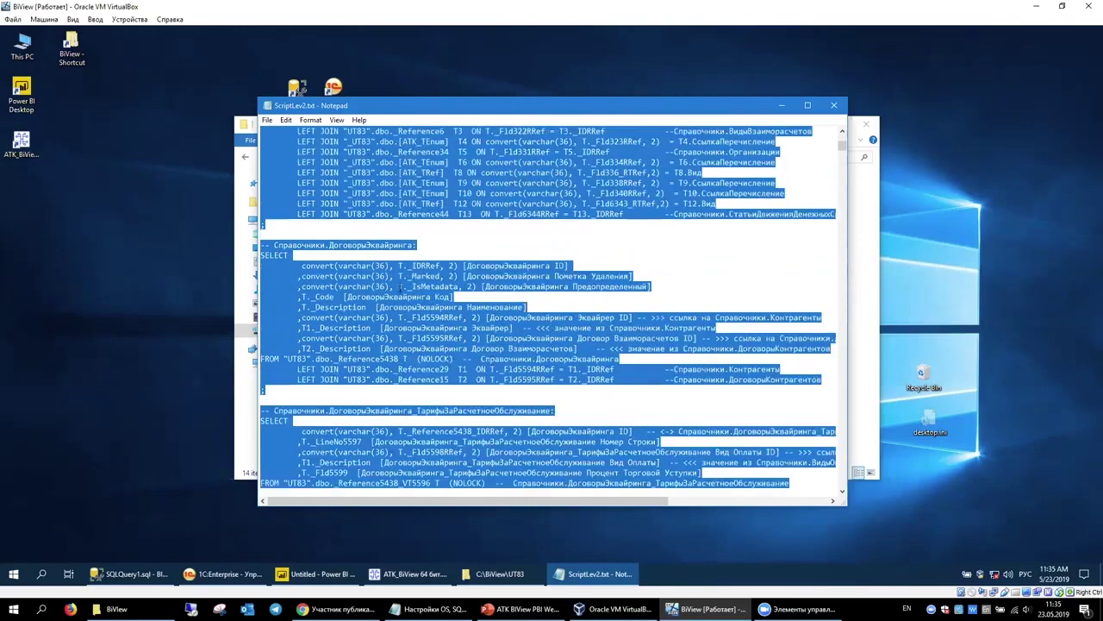
{"action": "left_click", "coordinate": [401, 287]}
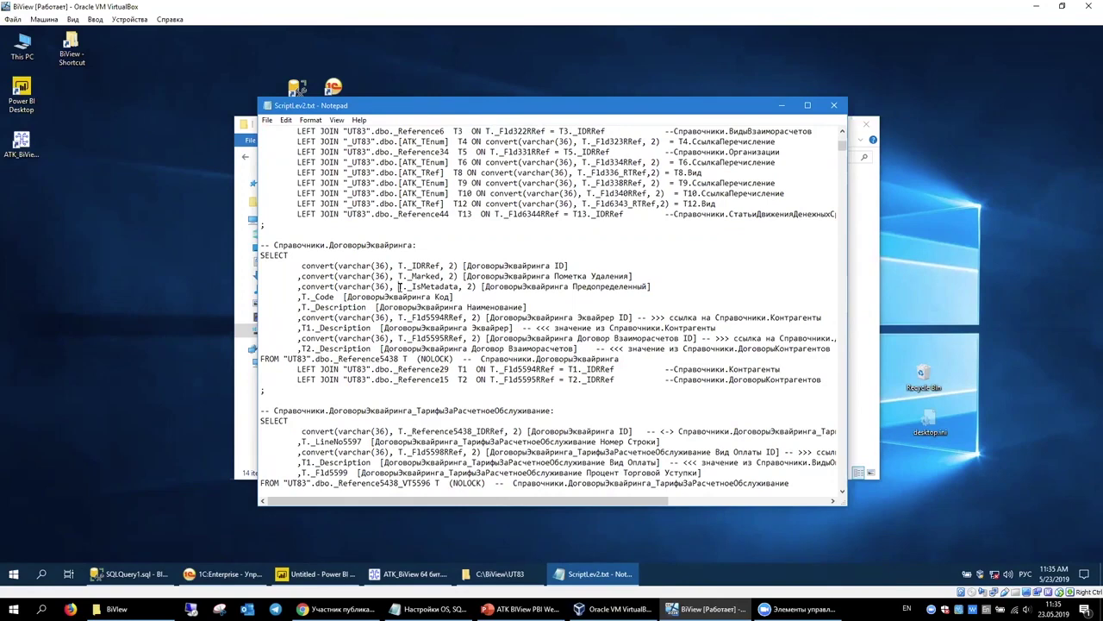
Examine the field lines of the ДоговорыКонтрагентов query, highlighting T._Fld332 and the 2000 in the date offset expression
{"action": "scroll", "coordinate": [399, 280], "scroll_direction": "up", "scroll_amount": 4}
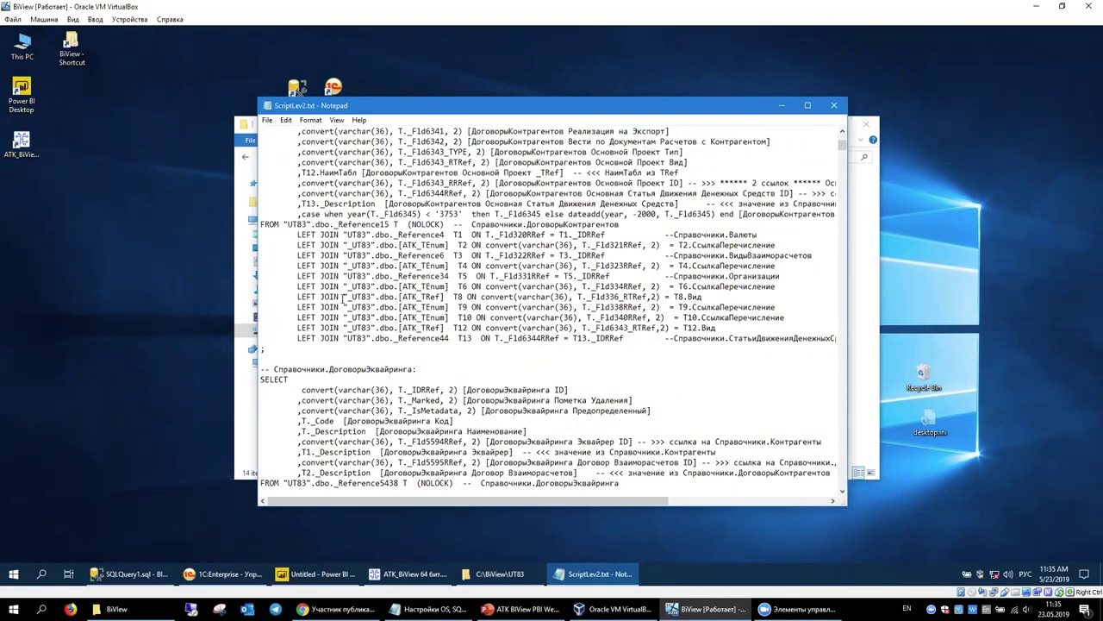
{"action": "scroll", "coordinate": [343, 298], "scroll_direction": "up", "scroll_amount": 6}
{"action": "scroll", "coordinate": [339, 276], "scroll_direction": "up", "scroll_amount": 4}
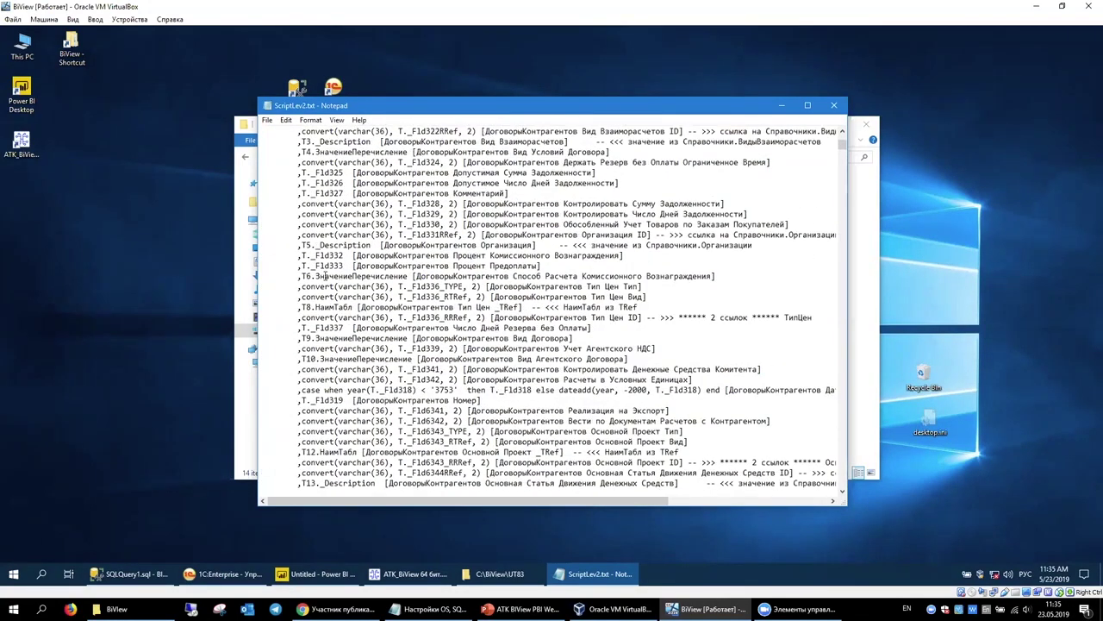
{"action": "double_click", "coordinate": [343, 286]}
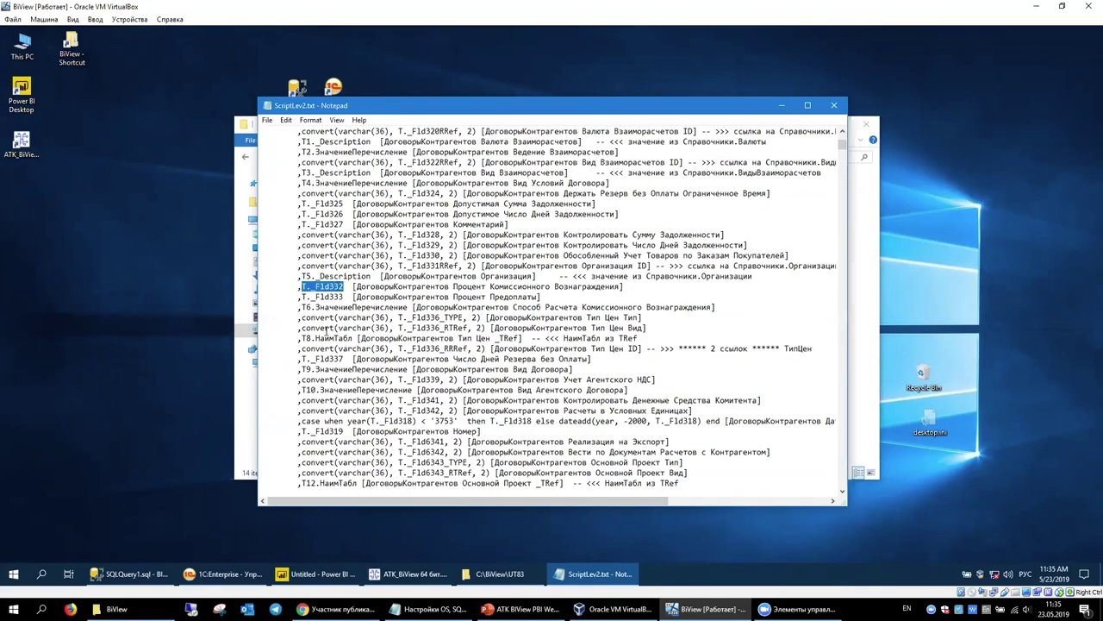
{"action": "scroll", "coordinate": [328, 332], "scroll_direction": "down", "scroll_amount": 3}
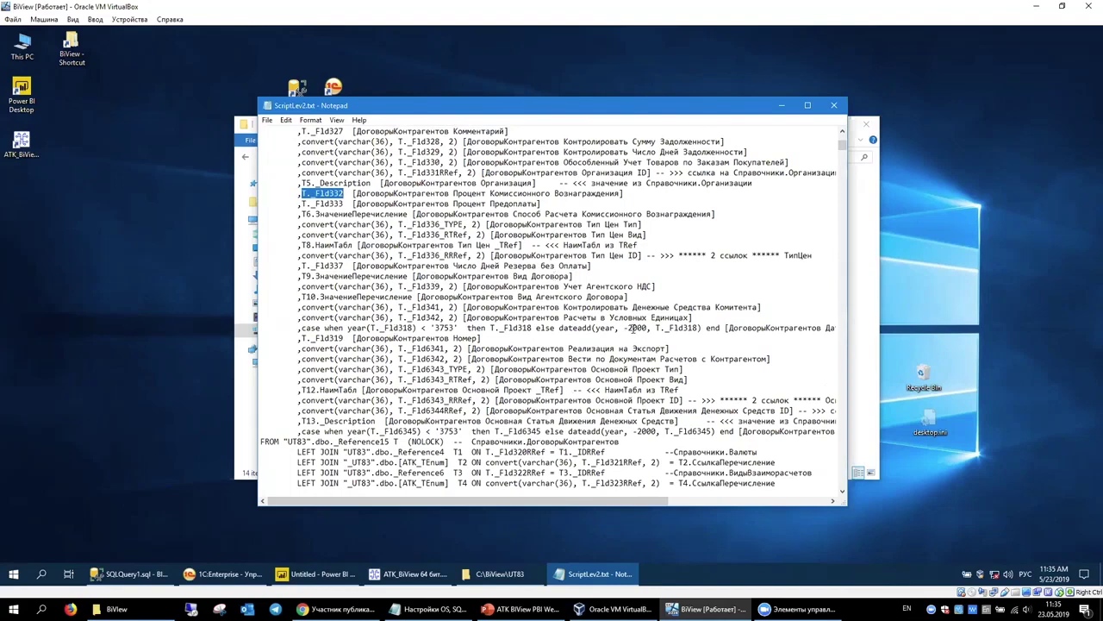
{"action": "double_click", "coordinate": [632, 328]}
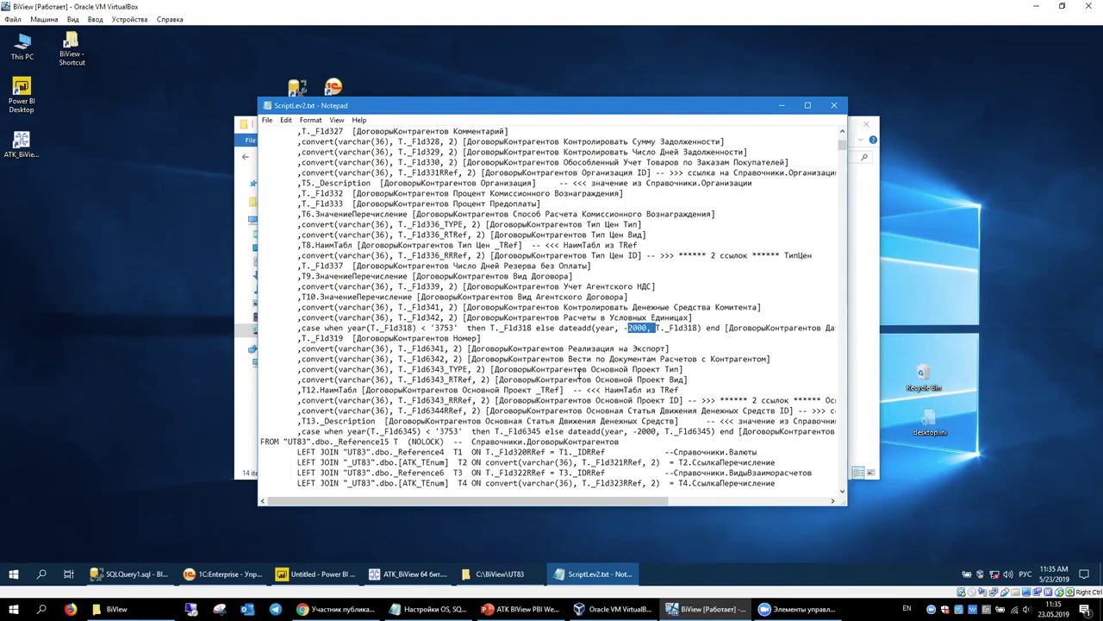
Examine the LEFT JOIN lines of the ДоговорыКонтрагентов query, including the joins to ATK_TEnum and ATK_TRef
{"action": "scroll", "coordinate": [569, 362], "scroll_direction": "down", "scroll_amount": 3}
{"action": "scroll", "coordinate": [376, 338], "scroll_direction": "down", "scroll_amount": 1}
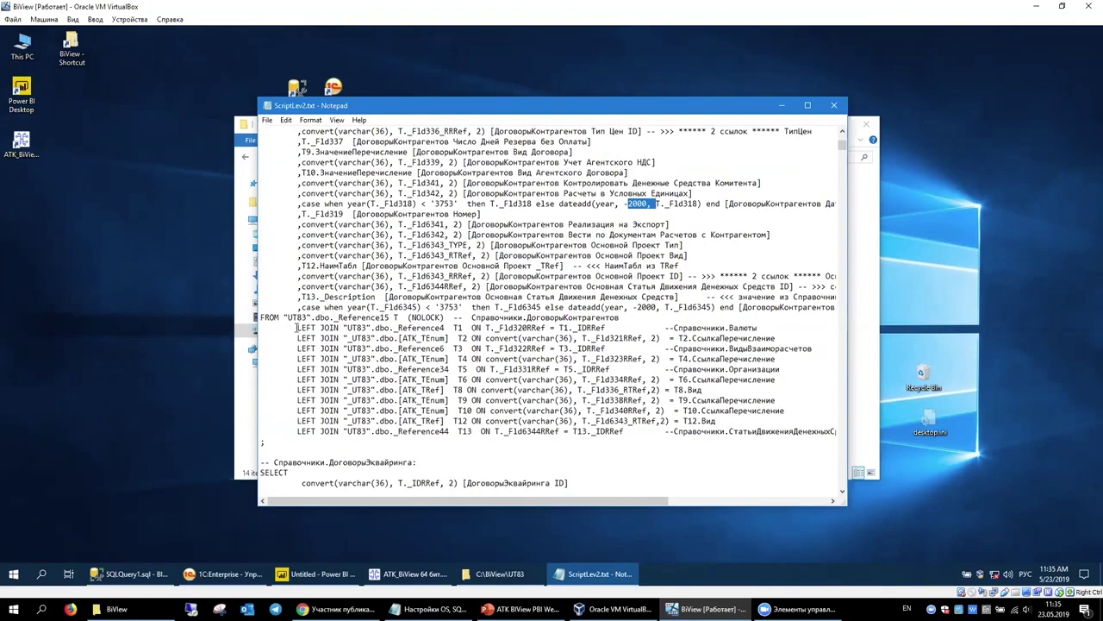
{"action": "scroll", "coordinate": [444, 281], "scroll_direction": "down", "scroll_amount": 1}
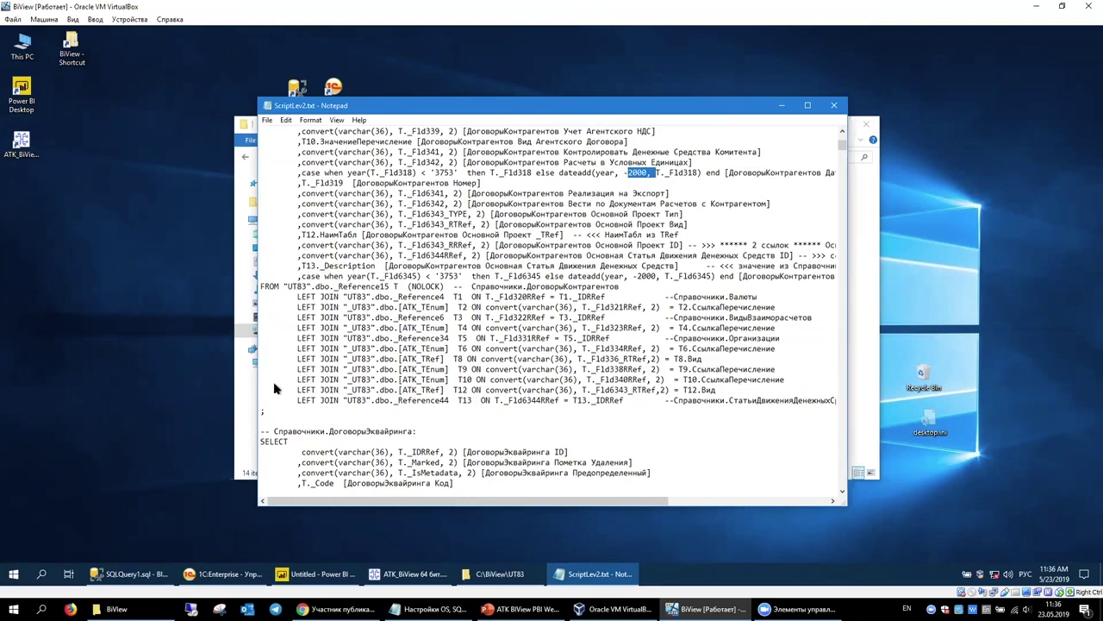
{"action": "left_click_drag", "start_coordinate": [297, 359], "coordinate": [467, 348]}
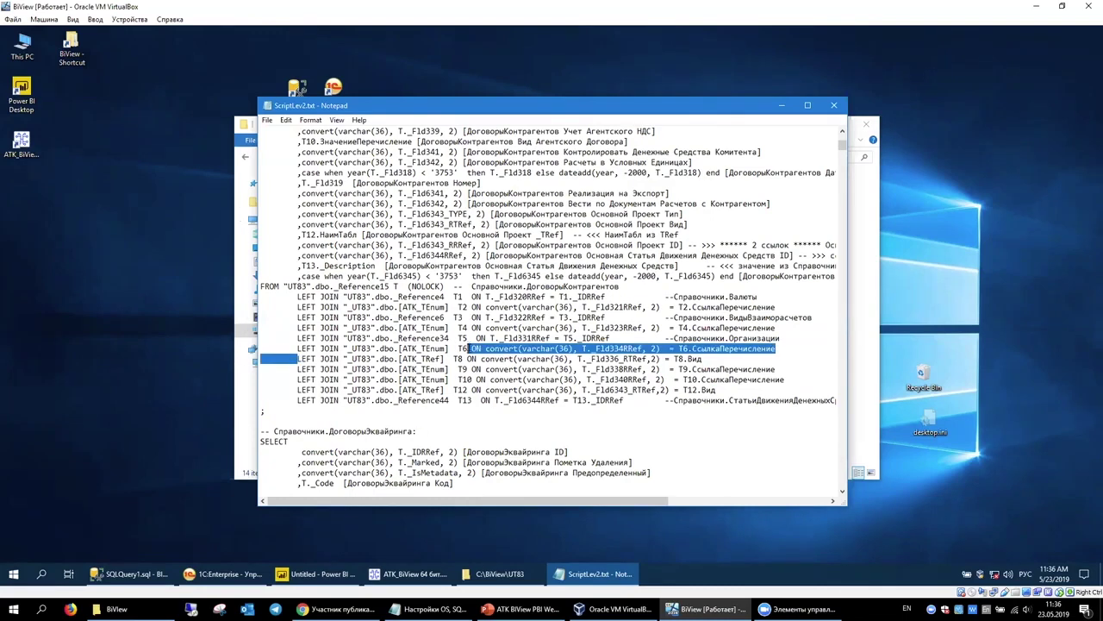
{"action": "left_click", "coordinate": [455, 359]}
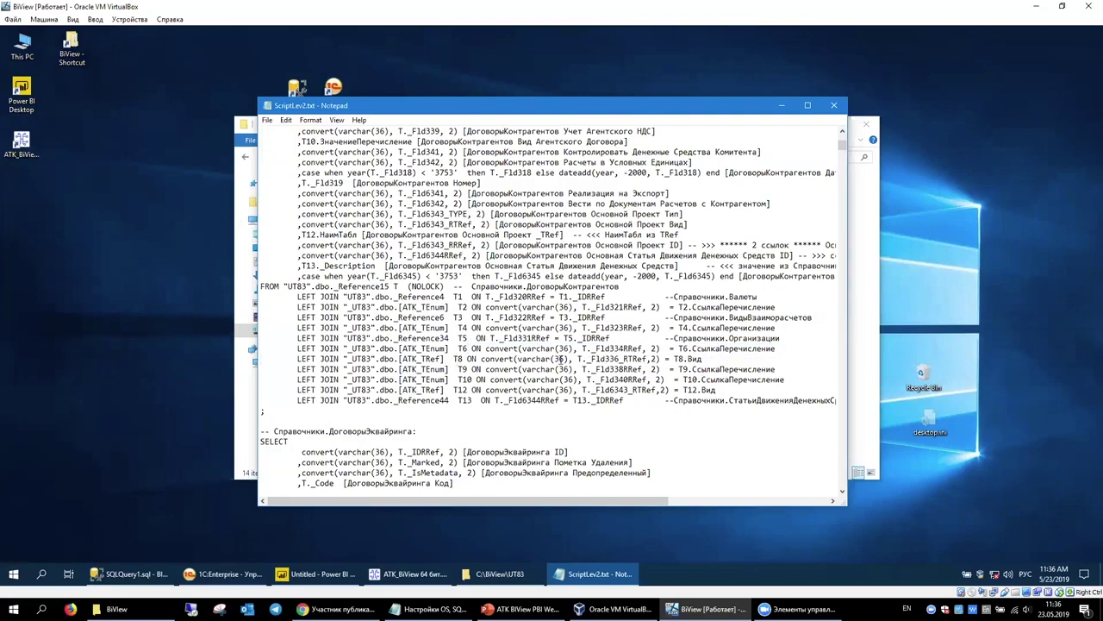
{"action": "double_click", "coordinate": [687, 371]}
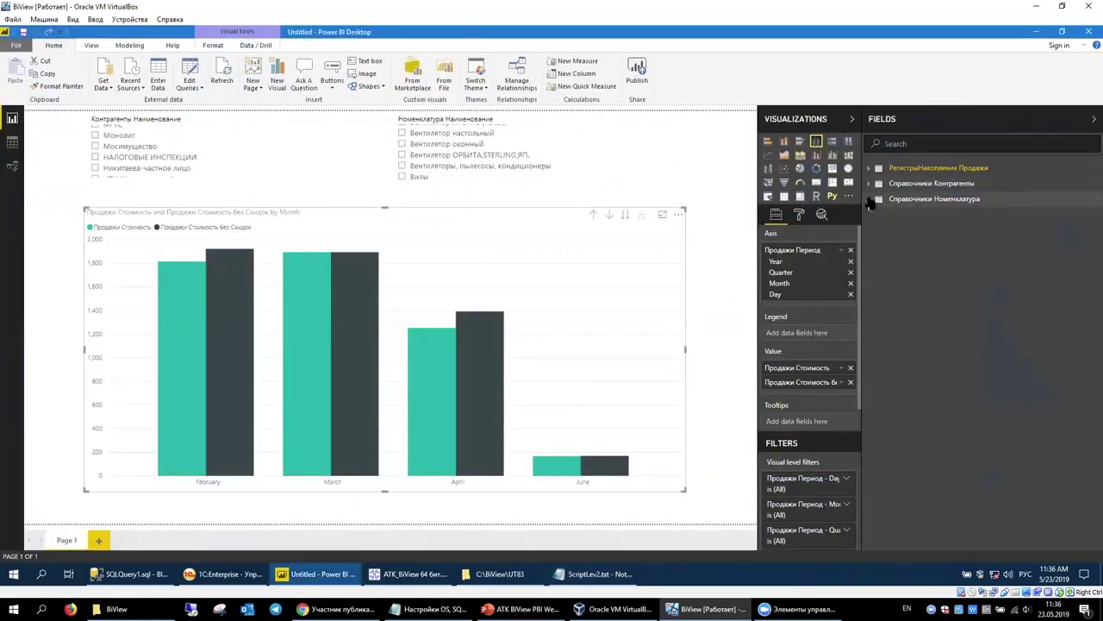
In Power BI Desktop, expand the Справочники Номенклатура fields and inspect that table in the relationship model
{"action": "left_click", "coordinate": [869, 199]}
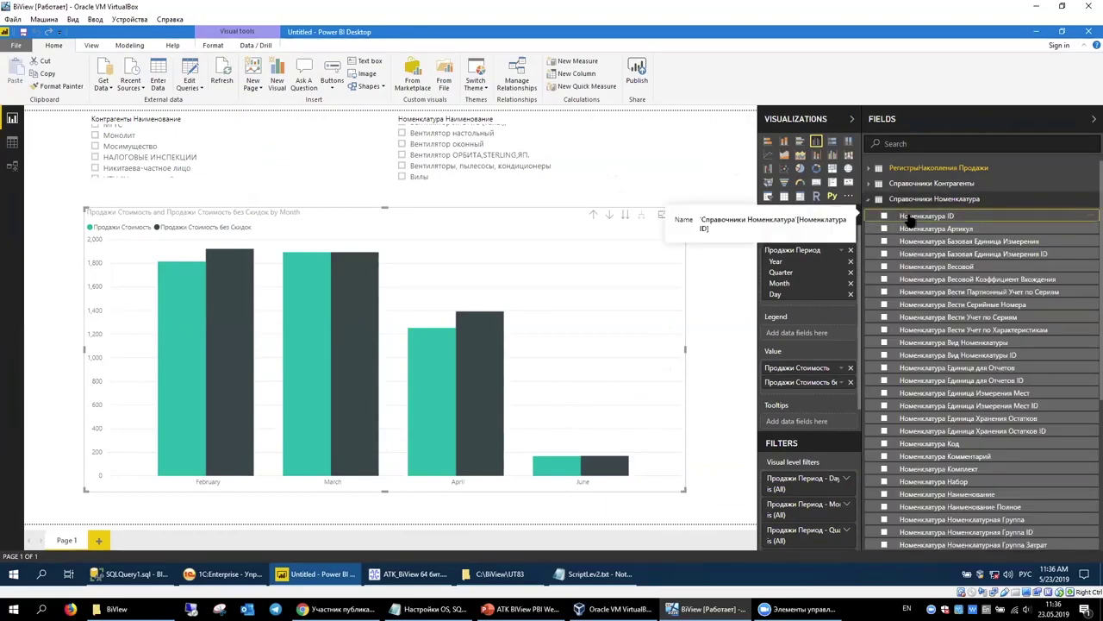
{"action": "left_click", "coordinate": [13, 165]}
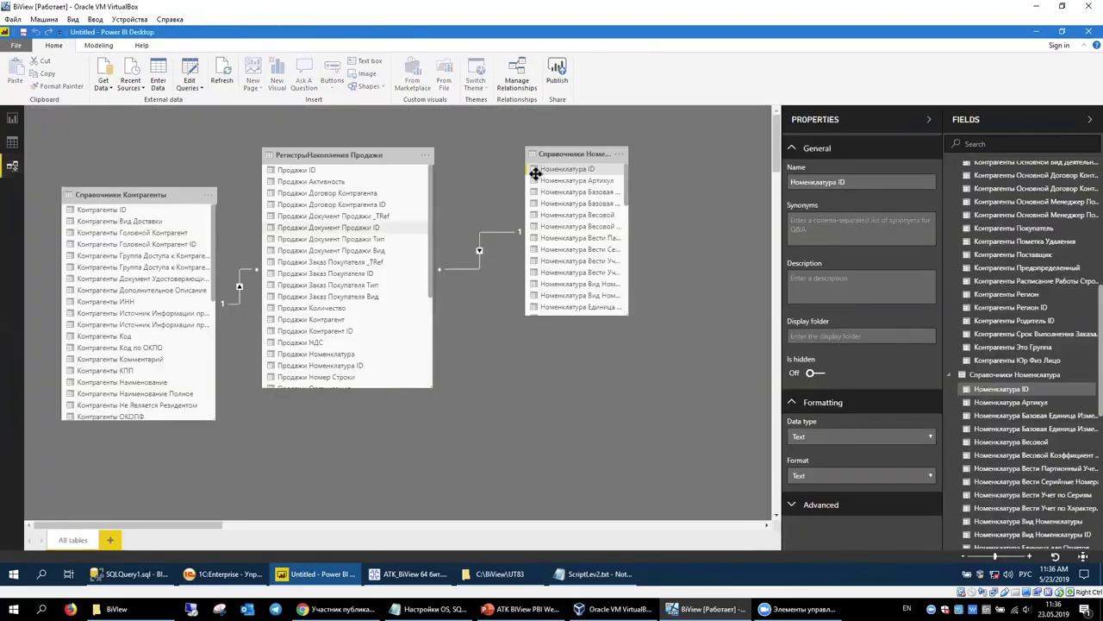
{"action": "left_click_drag", "start_coordinate": [562, 152], "coordinate": [561, 163]}
{"action": "right_click", "coordinate": [561, 163]}
Review the РегистрыНакопления Продажи rows in the data view and compare them with the Продажи list in 1C:Enterprise
{"action": "left_click", "coordinate": [7, 145]}
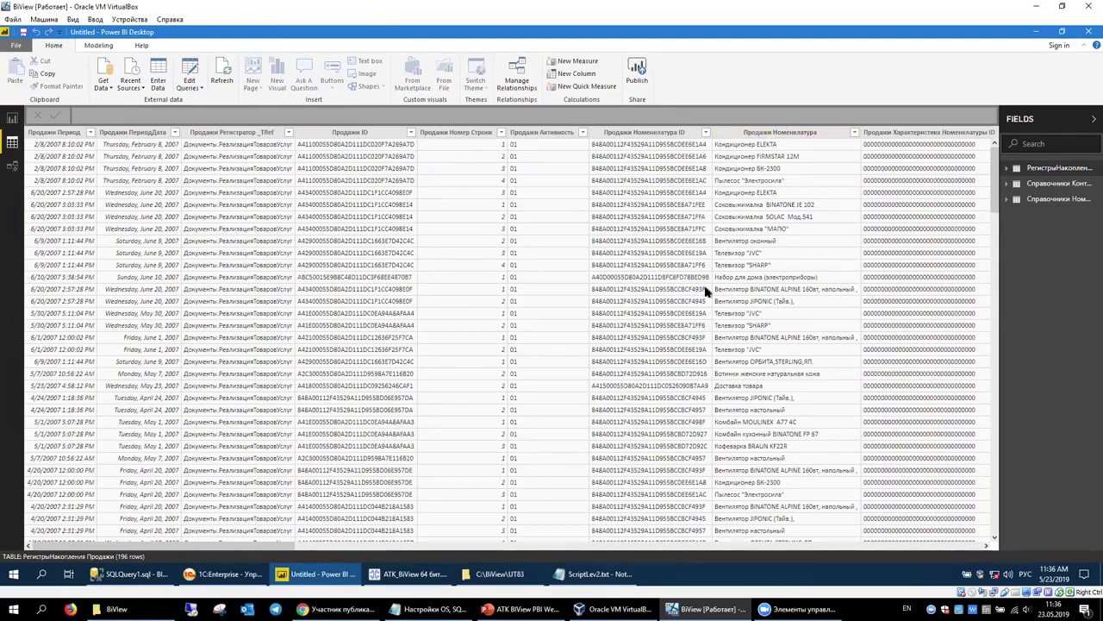
{"action": "scroll", "coordinate": [787, 486], "scroll_direction": "down", "scroll_amount": 12}
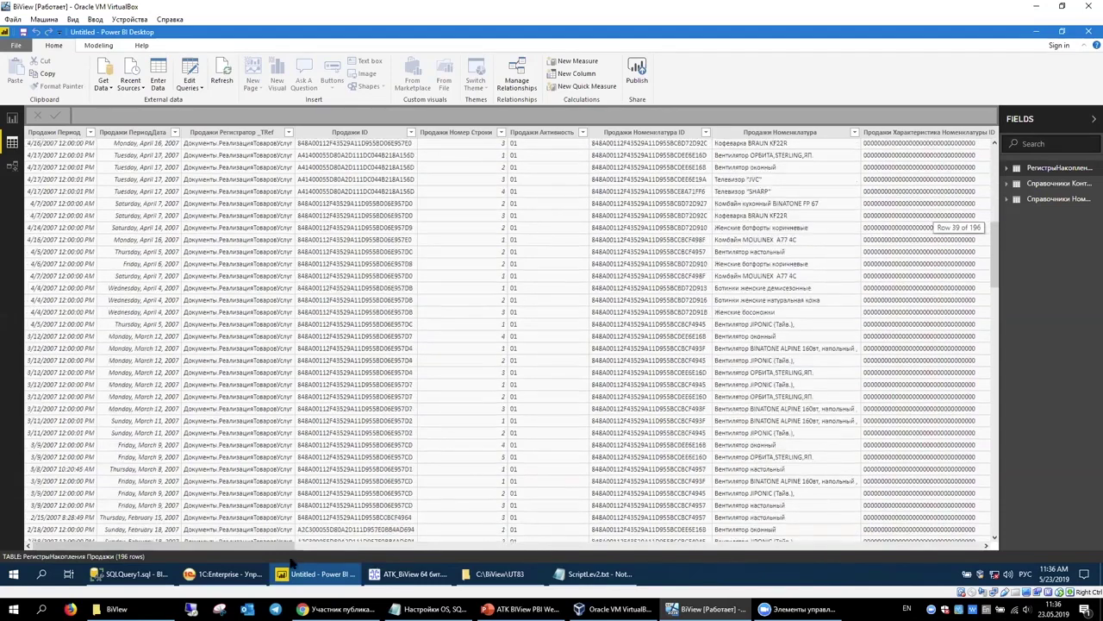
{"action": "left_click", "coordinate": [255, 576]}
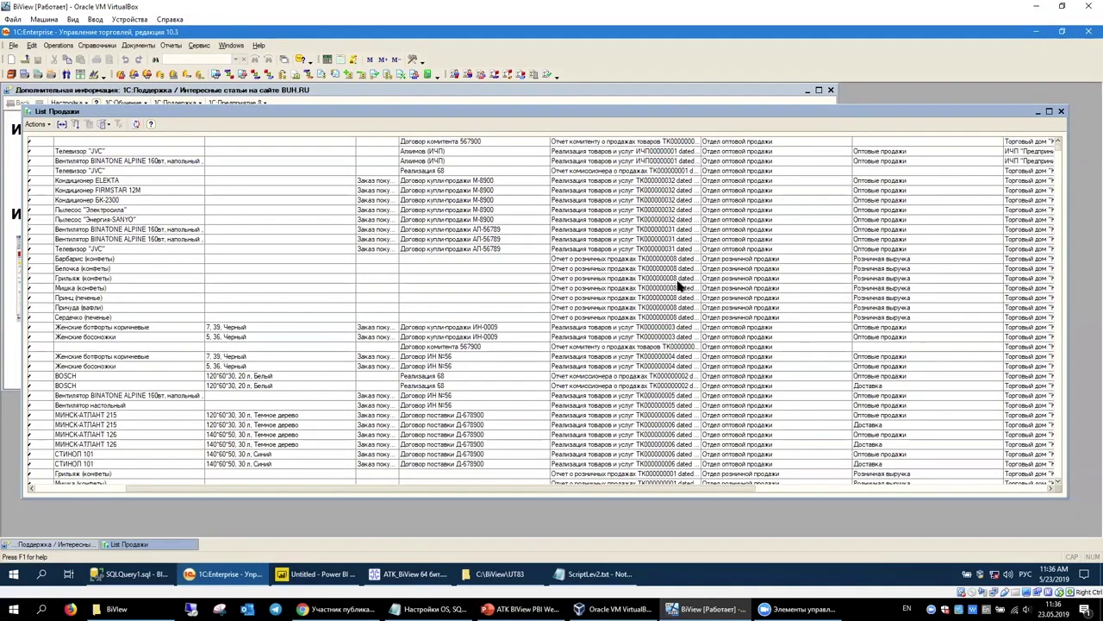
Return to the C:\BiView\UT83 folder and open the log file ATK_BiView_UT83_2019-05-21.log
{"action": "left_click", "coordinate": [586, 575]}
{"action": "left_click", "coordinate": [500, 573]}
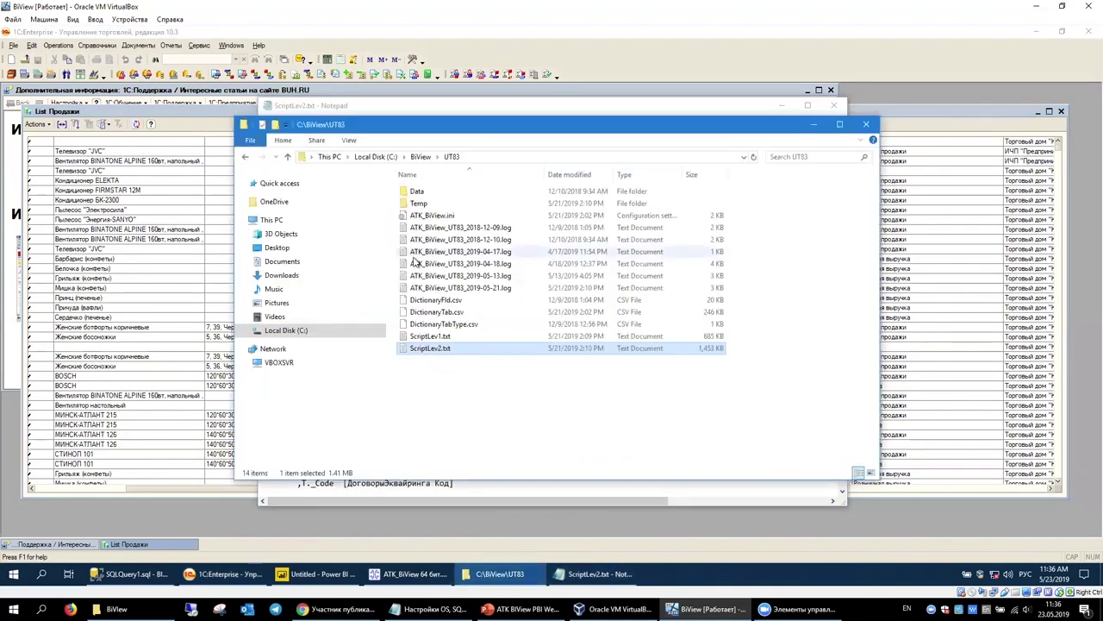
{"action": "left_click", "coordinate": [448, 228]}
{"action": "left_click", "coordinate": [452, 242]}
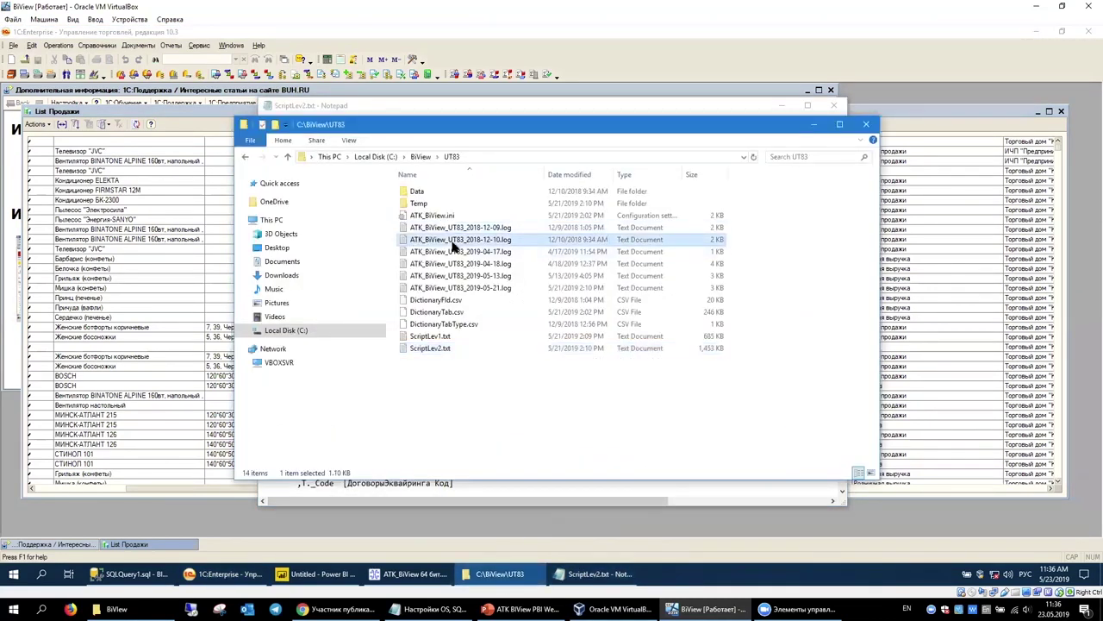
{"action": "double_click", "coordinate": [482, 287]}
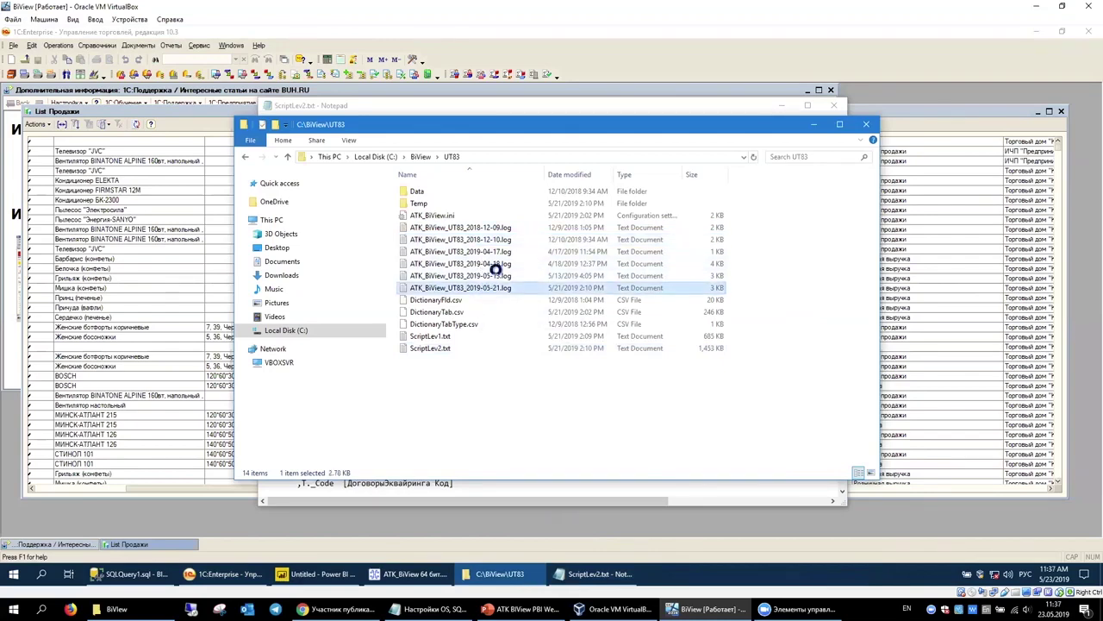
Go to the last run in the log and highlight the list of tables excluded from processing by default
{"action": "scroll", "coordinate": [219, 217], "scroll_direction": "down", "scroll_amount": 10}
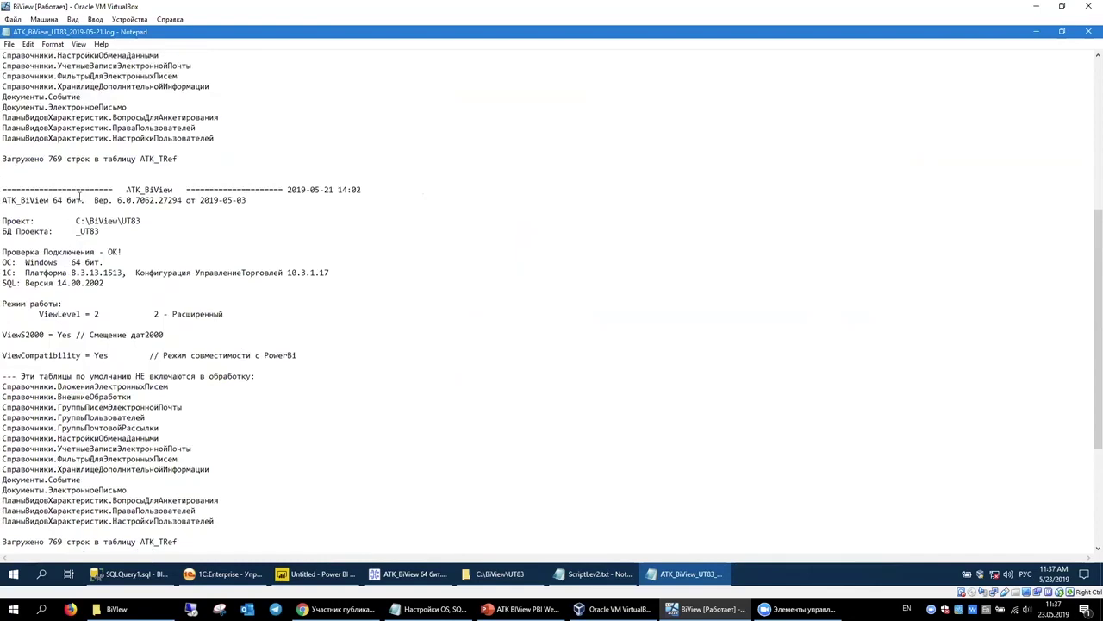
{"action": "scroll", "coordinate": [81, 280], "scroll_direction": "down", "scroll_amount": 5}
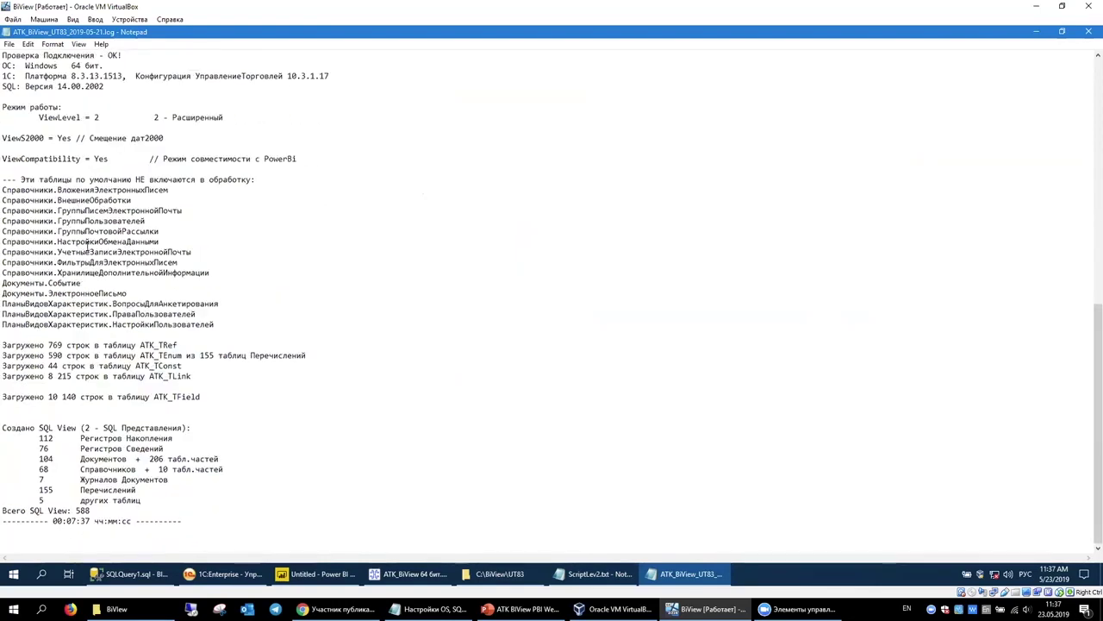
{"action": "left_click_drag", "start_coordinate": [57, 191], "coordinate": [211, 274]}
{"action": "left_click", "coordinate": [224, 324], "text": "shift"}
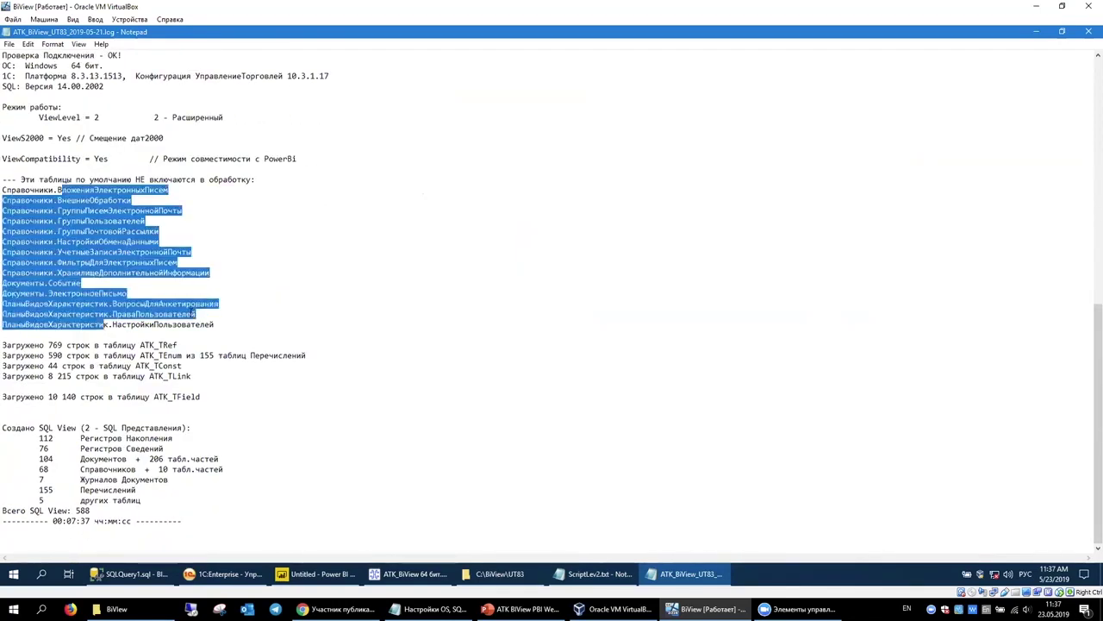
{"action": "left_click", "coordinate": [224, 324]}
Highlight the ATK_TRef load line and the summary of created SQL views, and review the log's earlier run entries
{"action": "left_click_drag", "start_coordinate": [31, 343], "coordinate": [179, 346]}
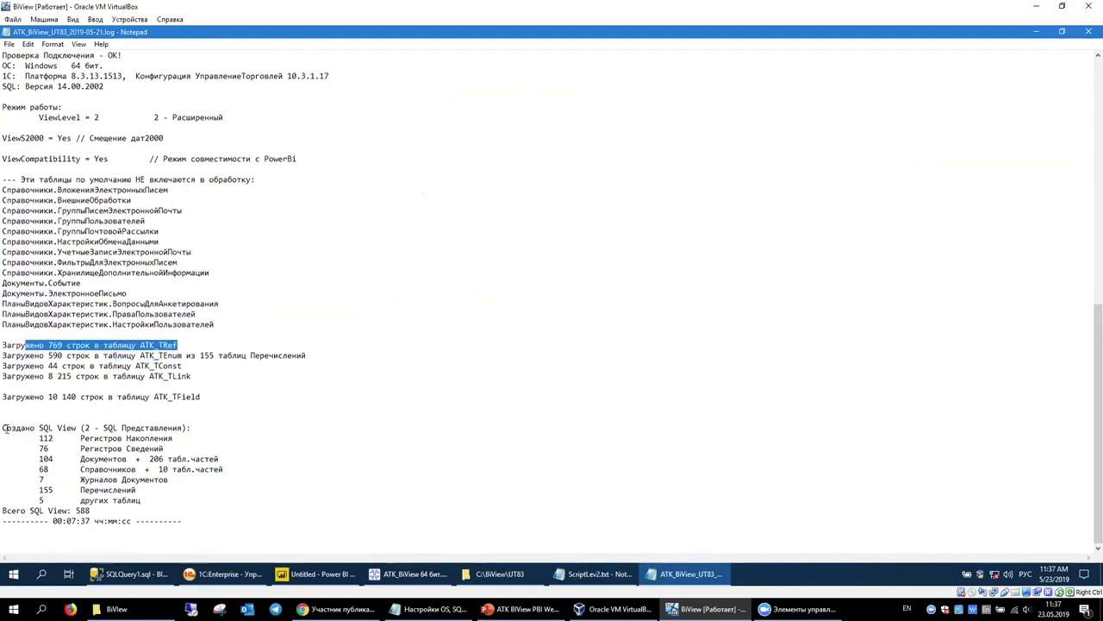
{"action": "left_click_drag", "start_coordinate": [3, 429], "coordinate": [174, 507]}
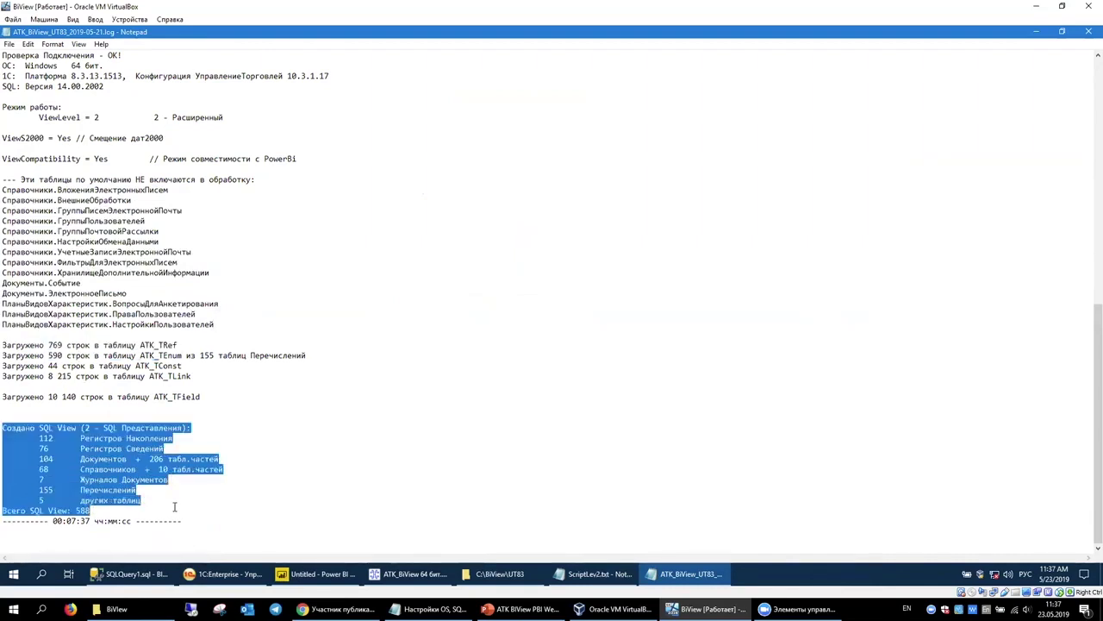
{"action": "left_click", "coordinate": [203, 463]}
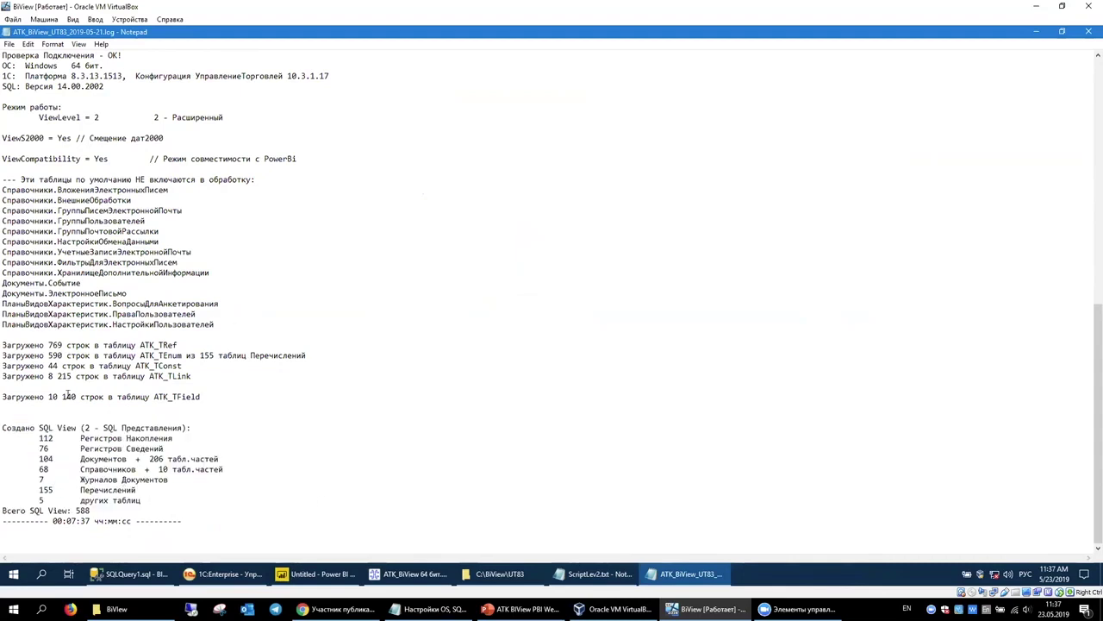
{"action": "scroll", "coordinate": [226, 373], "scroll_direction": "up", "scroll_amount": 16}
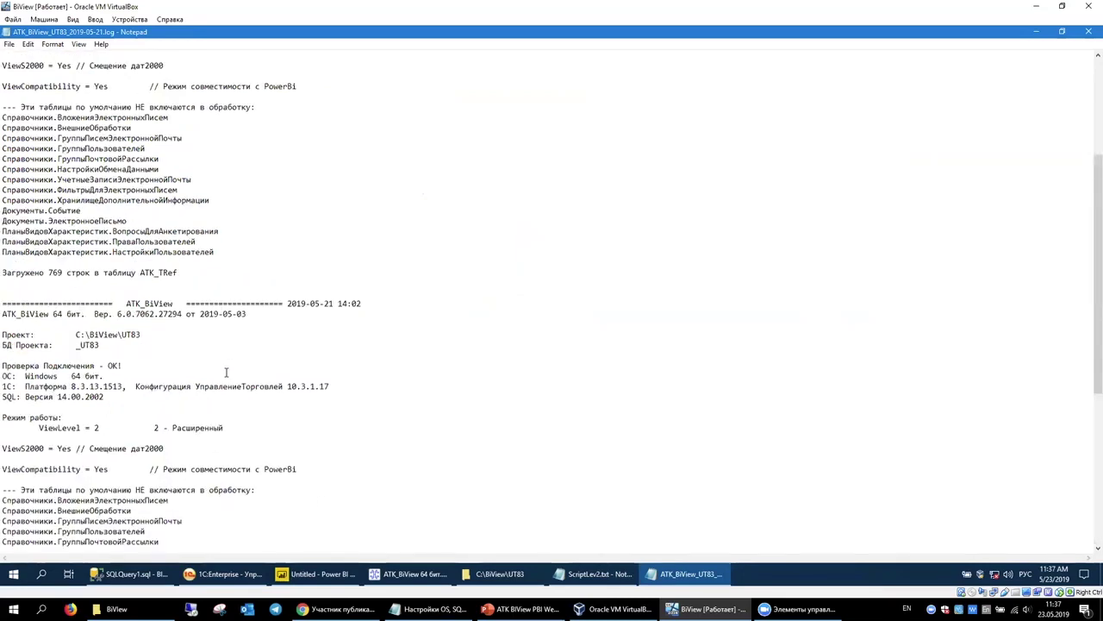
{"action": "scroll", "coordinate": [226, 373], "scroll_direction": "down", "scroll_amount": 13}
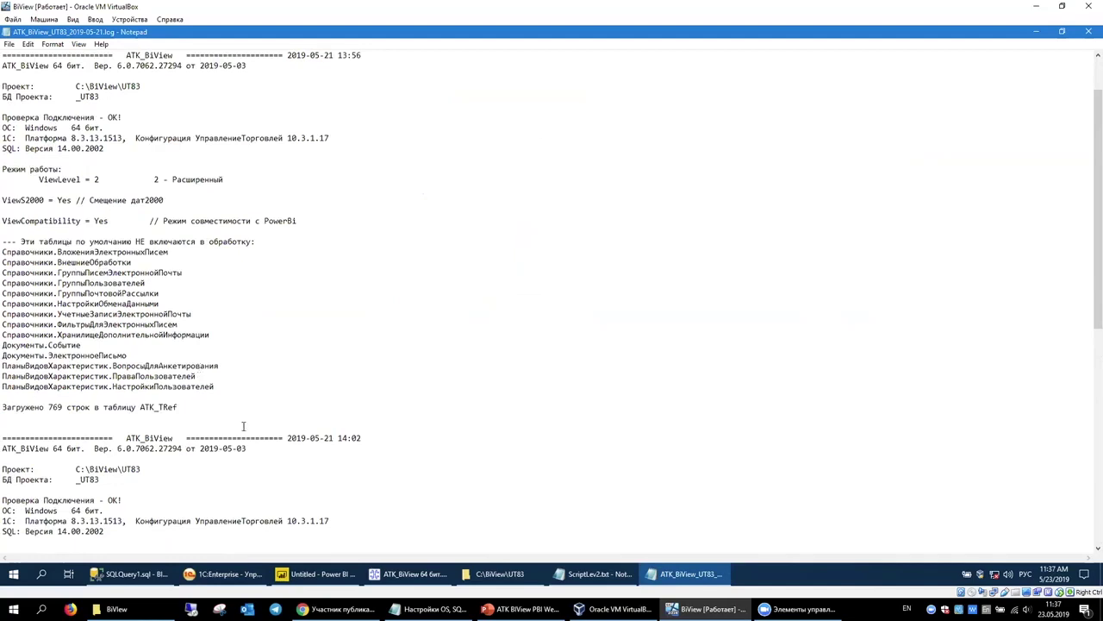
Restore the log window to a smaller size, check the BU83 project's processing in ATK_BiView, and return to the C:\BiView\UT83 folder
{"action": "scroll", "coordinate": [71, 438], "scroll_direction": "down", "scroll_amount": 1}
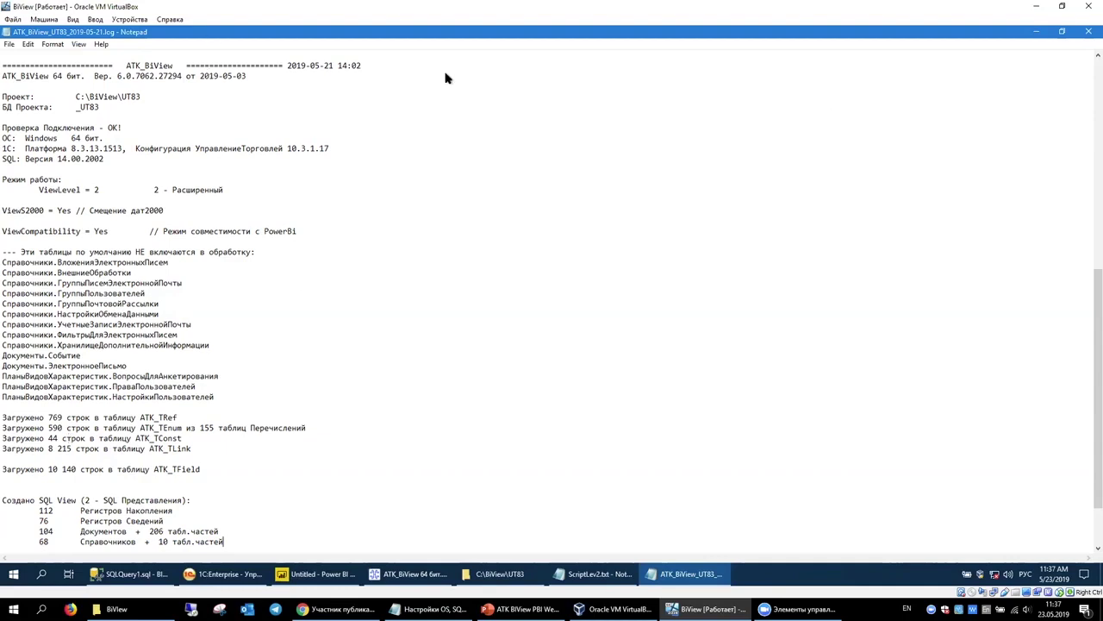
{"action": "double_click", "coordinate": [446, 32]}
{"action": "left_click", "coordinate": [412, 573]}
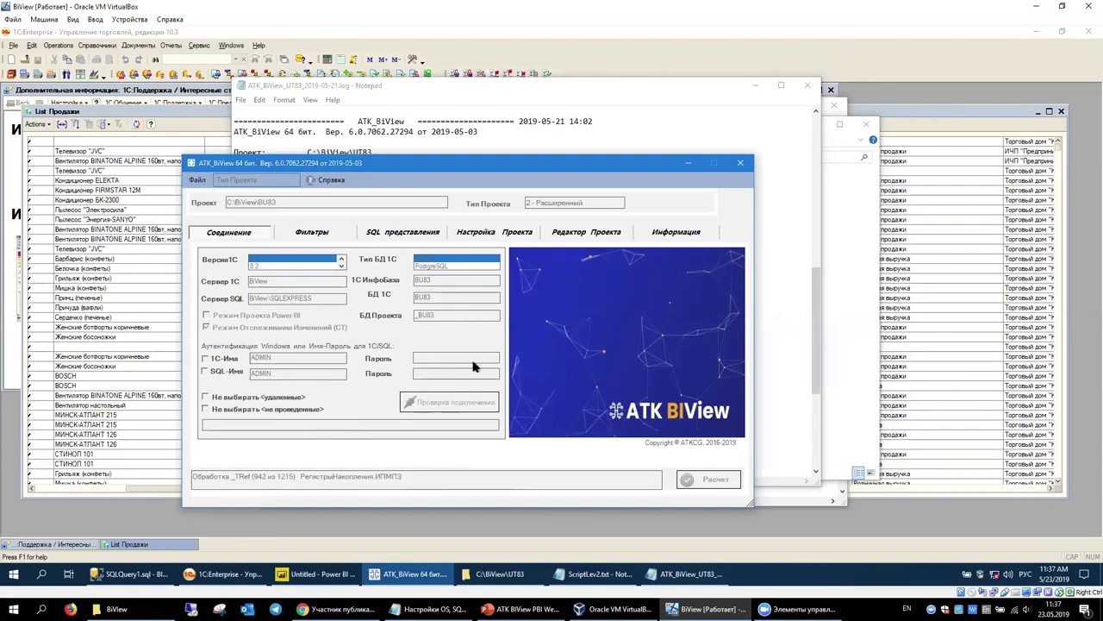
{"action": "left_click", "coordinate": [500, 573]}
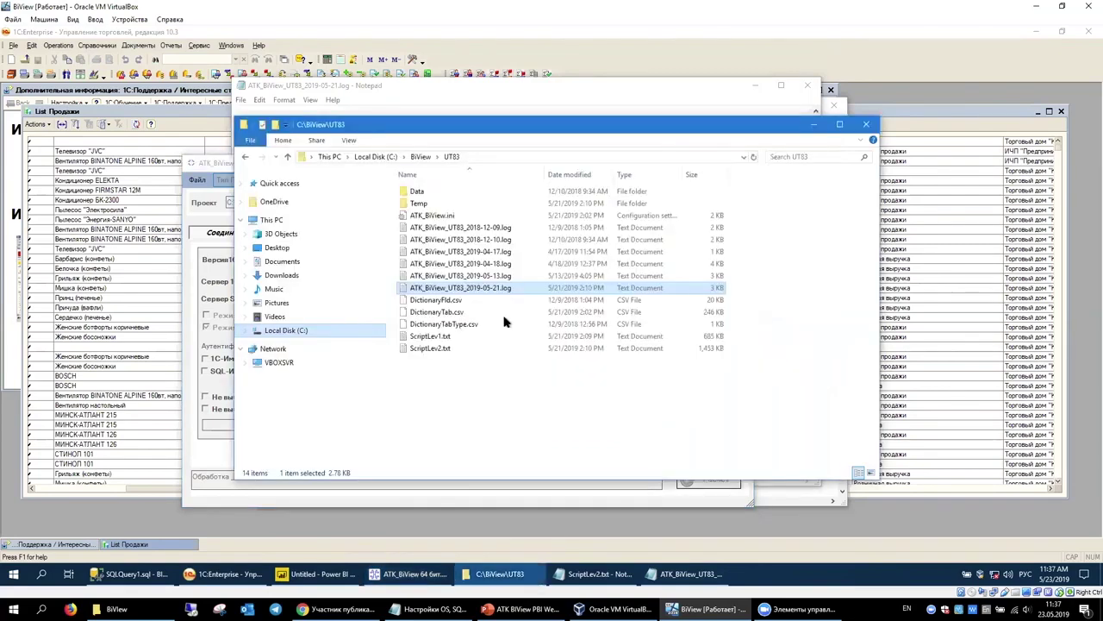
{"action": "left_click", "coordinate": [486, 267]}
{"action": "left_click", "coordinate": [204, 205]}
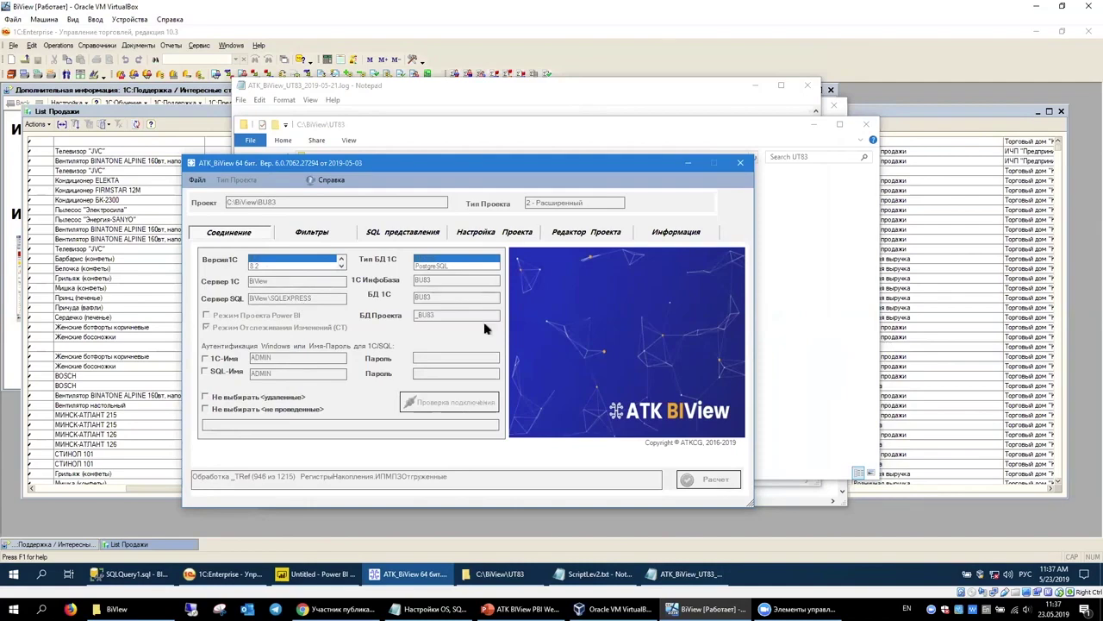
{"action": "left_click", "coordinate": [523, 135]}
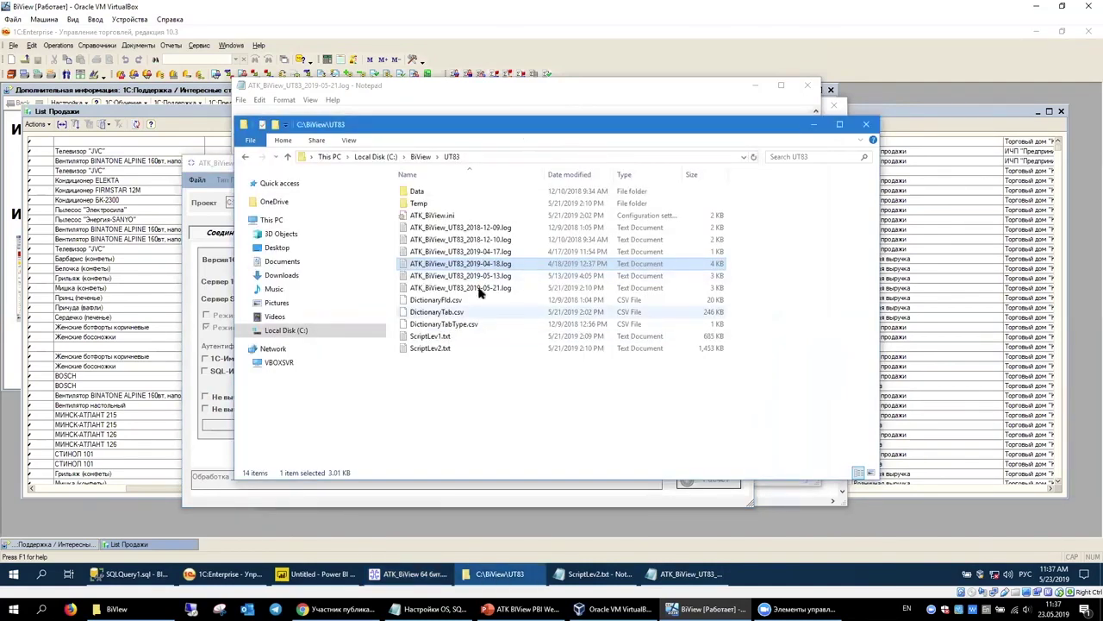
Open ATK_BiView.ini from the UT83 folder, review its project settings, highlight a few lines, and close the file
{"action": "left_click", "coordinate": [451, 215]}
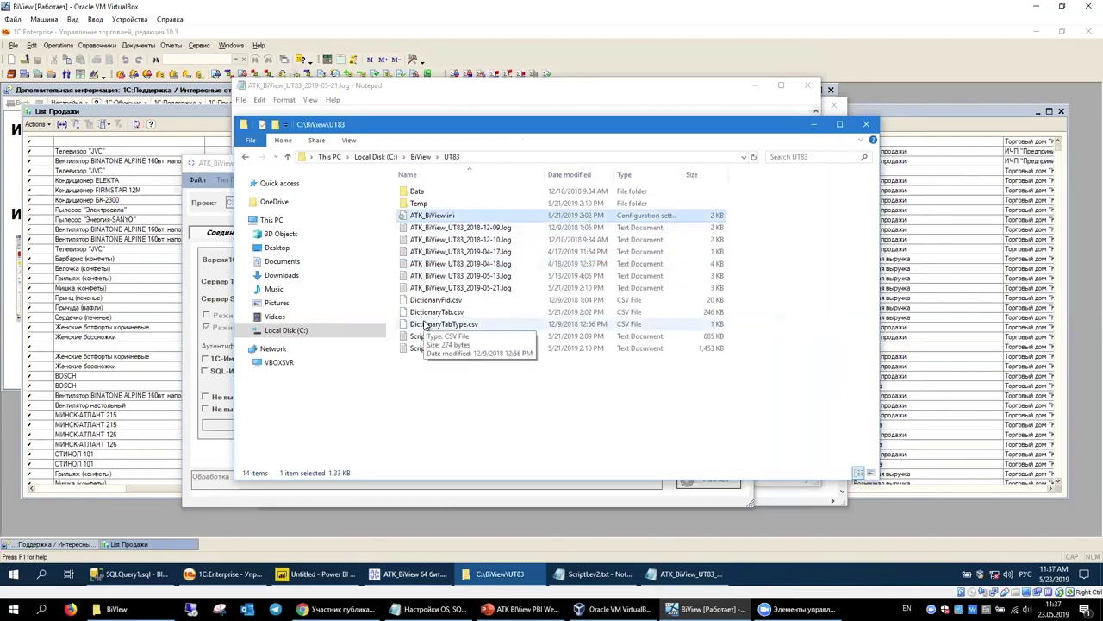
{"action": "double_click", "coordinate": [448, 215]}
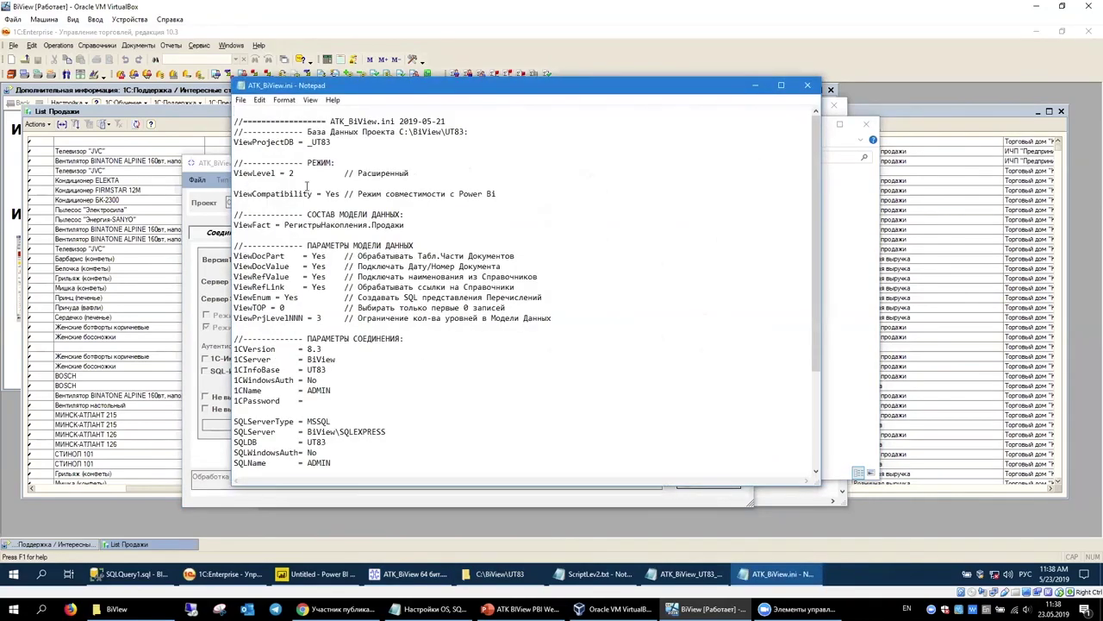
{"action": "scroll", "coordinate": [285, 366], "scroll_direction": "down", "scroll_amount": 4}
{"action": "left_click_drag", "start_coordinate": [235, 355], "coordinate": [366, 387]}
{"action": "left_click", "coordinate": [807, 85]}
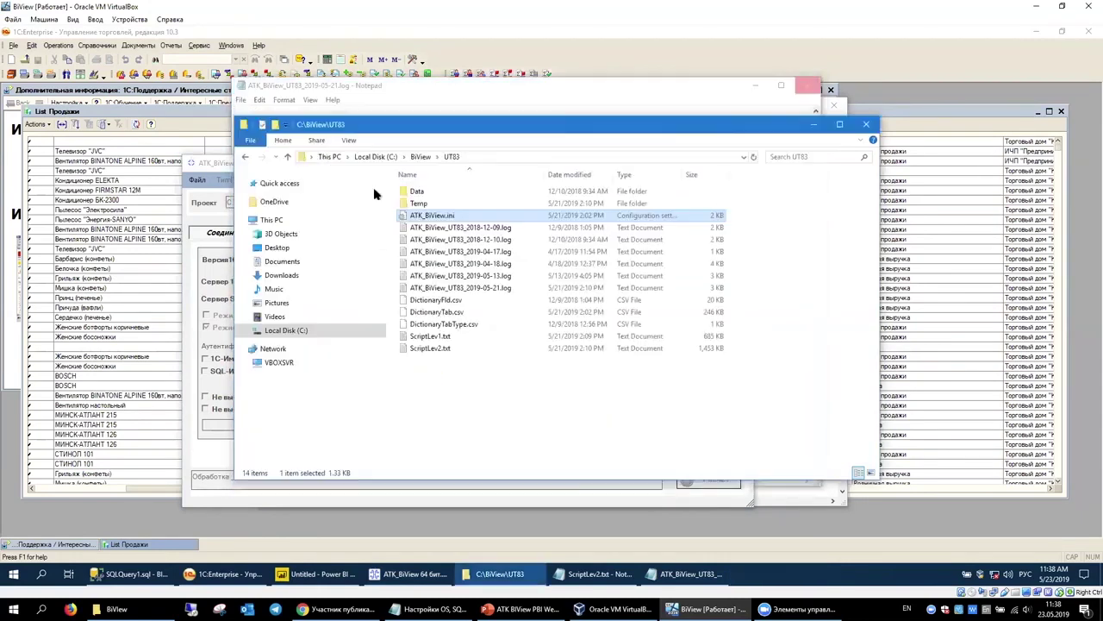
{"action": "left_click", "coordinate": [430, 254]}
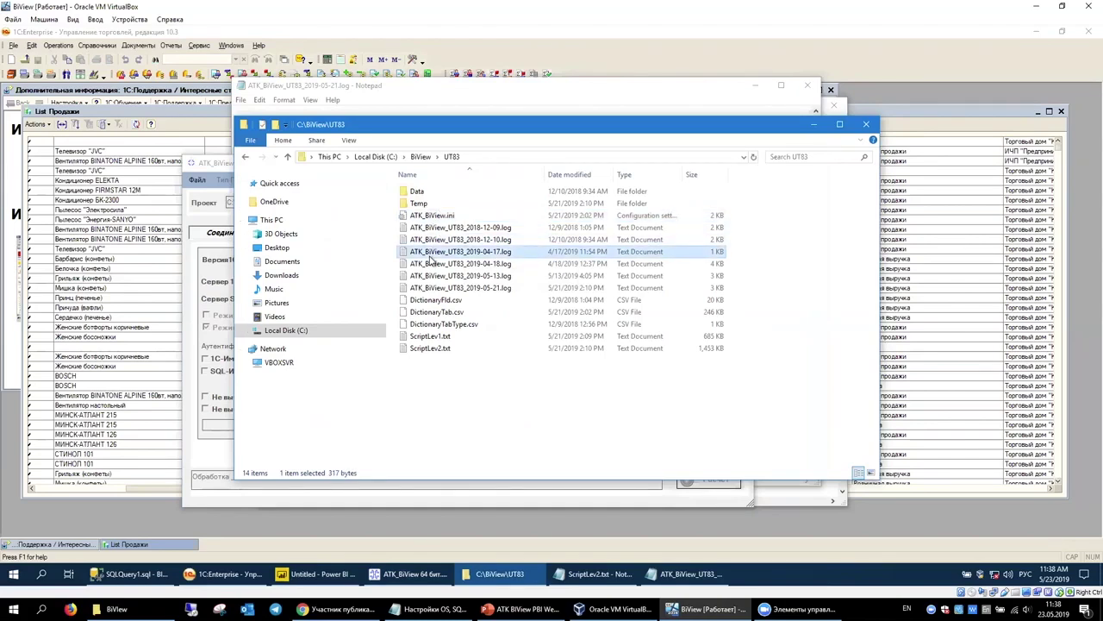
{"action": "left_click", "coordinate": [433, 240]}
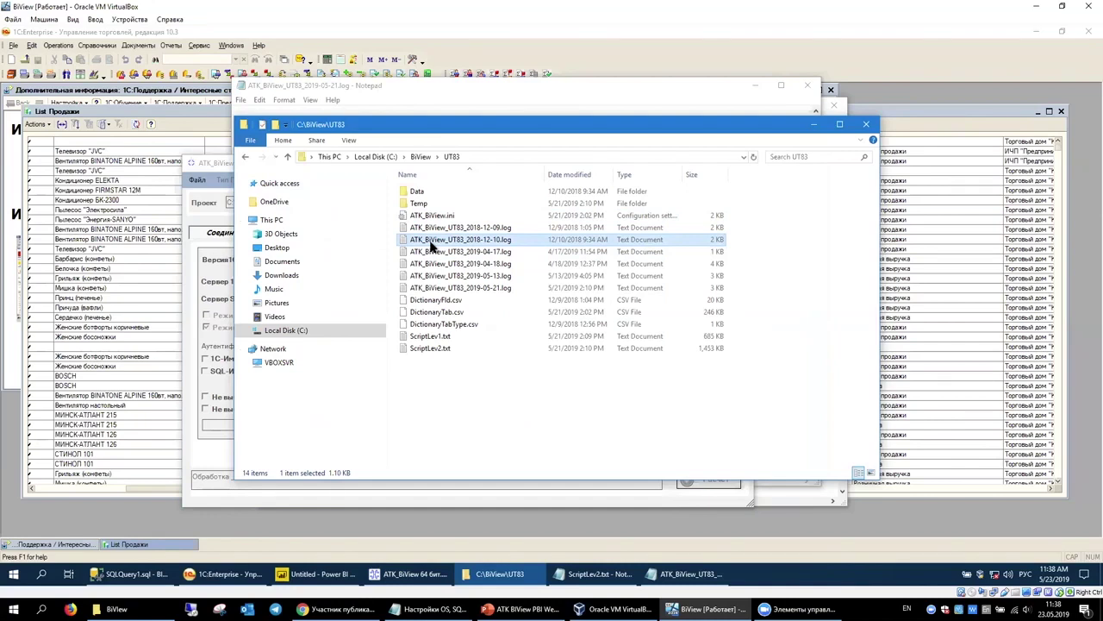
{"action": "left_click", "coordinate": [441, 264]}
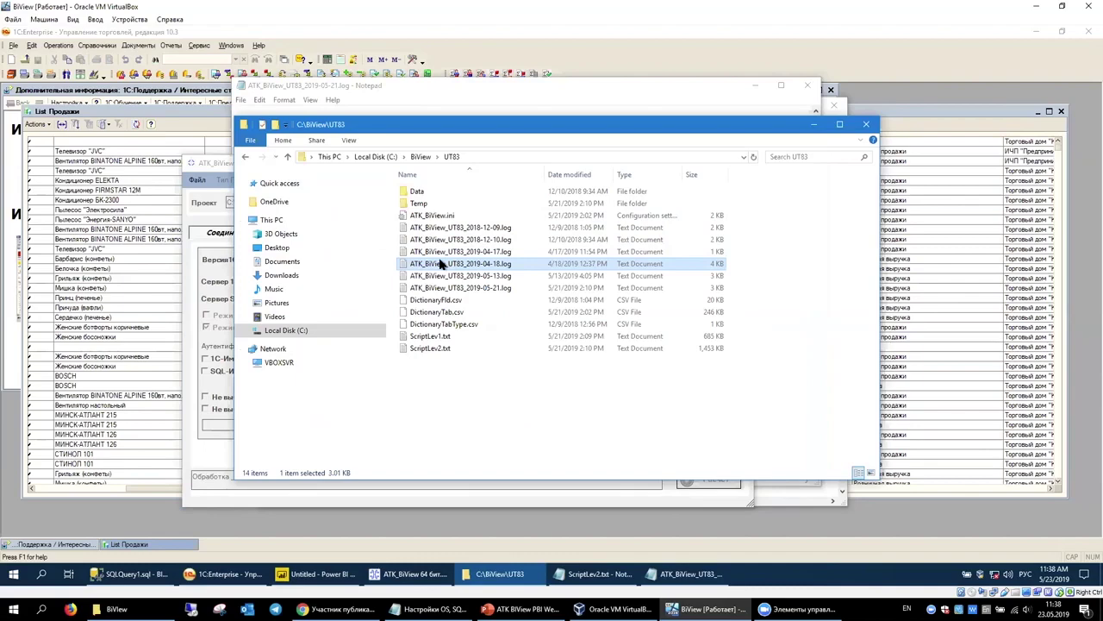
{"action": "mouse_move", "coordinate": [437, 127]}
{"action": "left_mouse_down"}
{"action": "mouse_move", "coordinate": [669, 143]}
{"action": "mouse_move", "coordinate": [455, 130]}
{"action": "left_mouse_up"}
{"action": "left_click", "coordinate": [411, 259]}
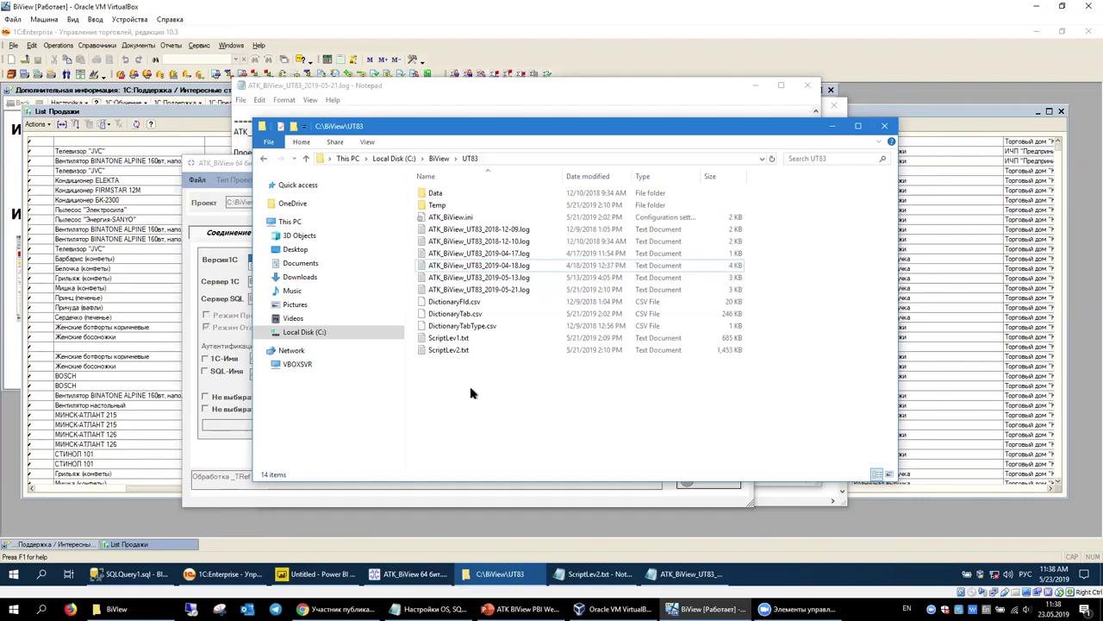
Go up to the root of Local Disk (C:) and move the folder window aside to uncover ATK_BiView
{"action": "left_click", "coordinate": [395, 158]}
{"action": "left_click", "coordinate": [455, 277]}
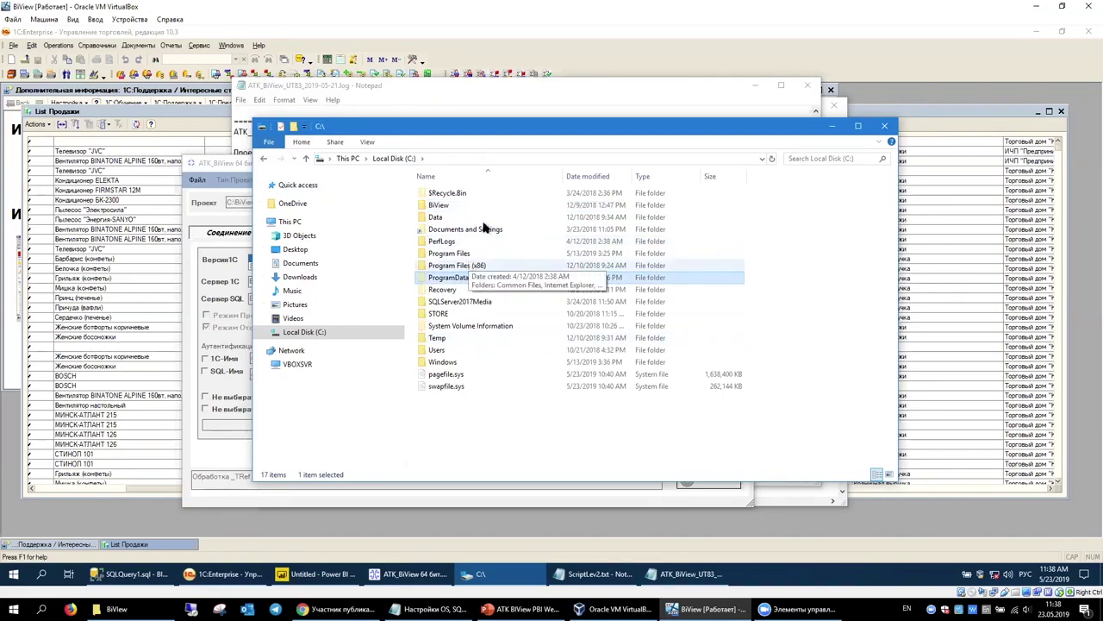
{"action": "left_click_drag", "start_coordinate": [413, 130], "coordinate": [577, 194]}
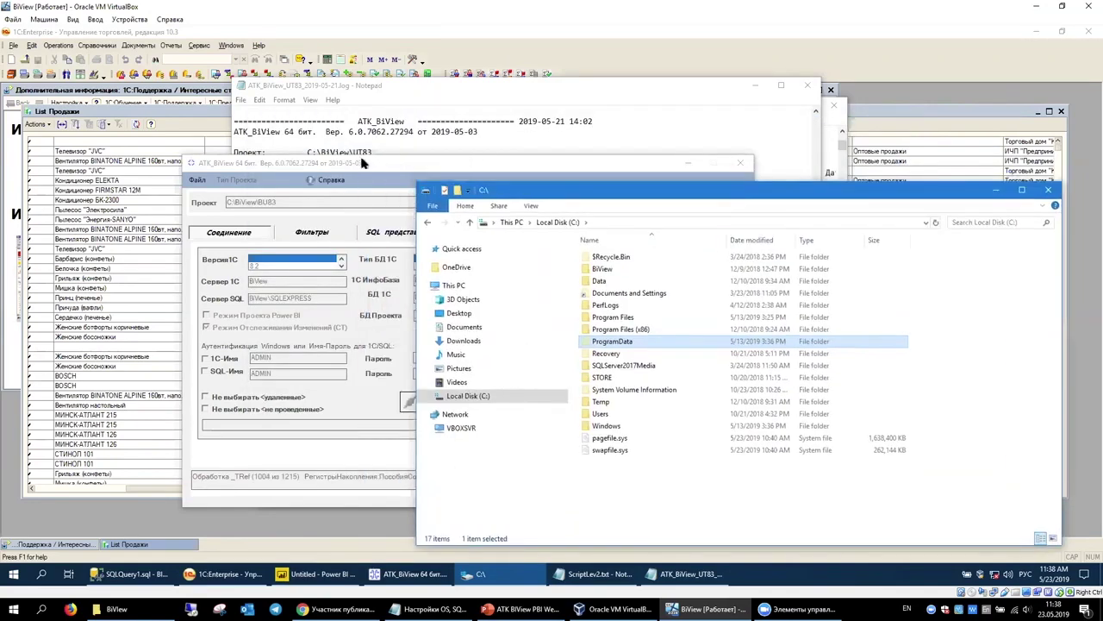
Bring ATK_BiView to the front, reposition its window, open the user guide to show its contents, and close the guide
{"action": "left_click", "coordinate": [248, 186]}
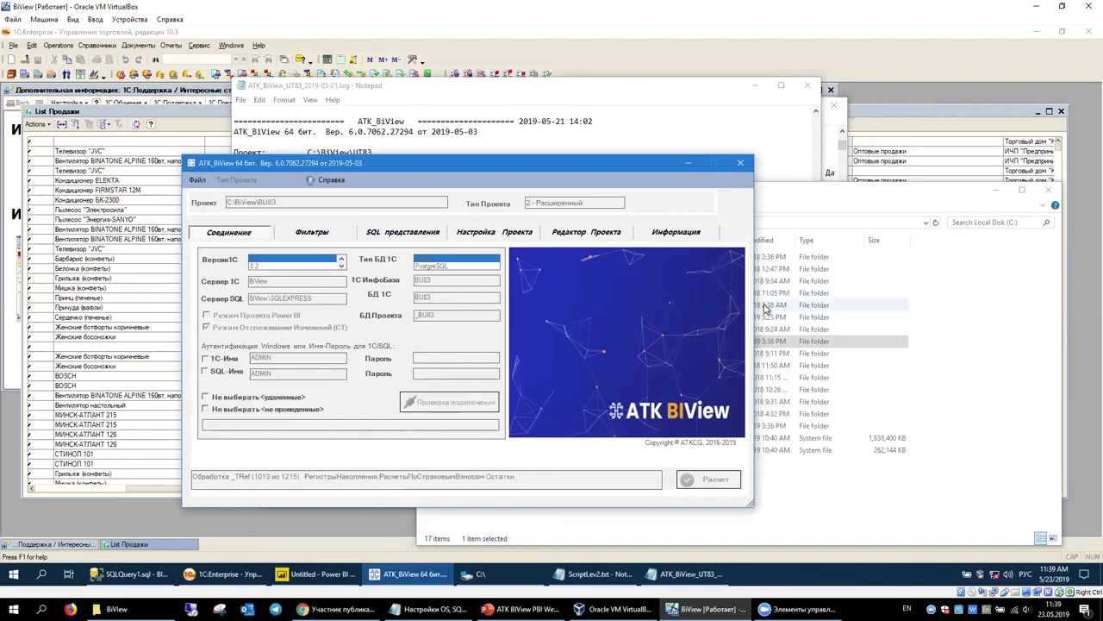
{"action": "left_click_drag", "start_coordinate": [496, 165], "coordinate": [540, 138]}
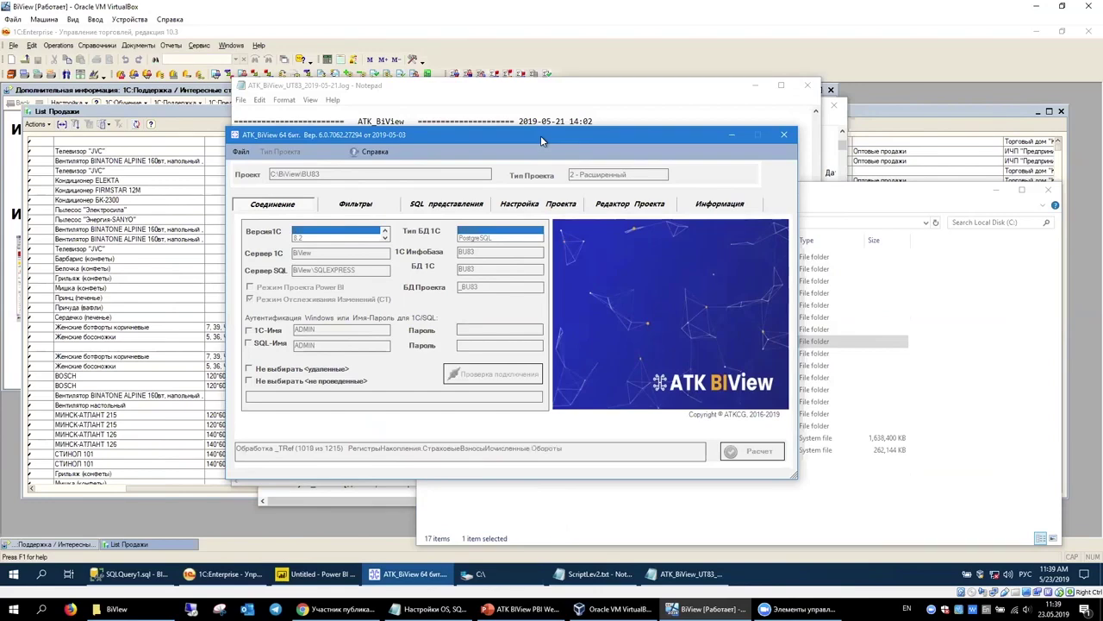
{"action": "left_click", "coordinate": [383, 155]}
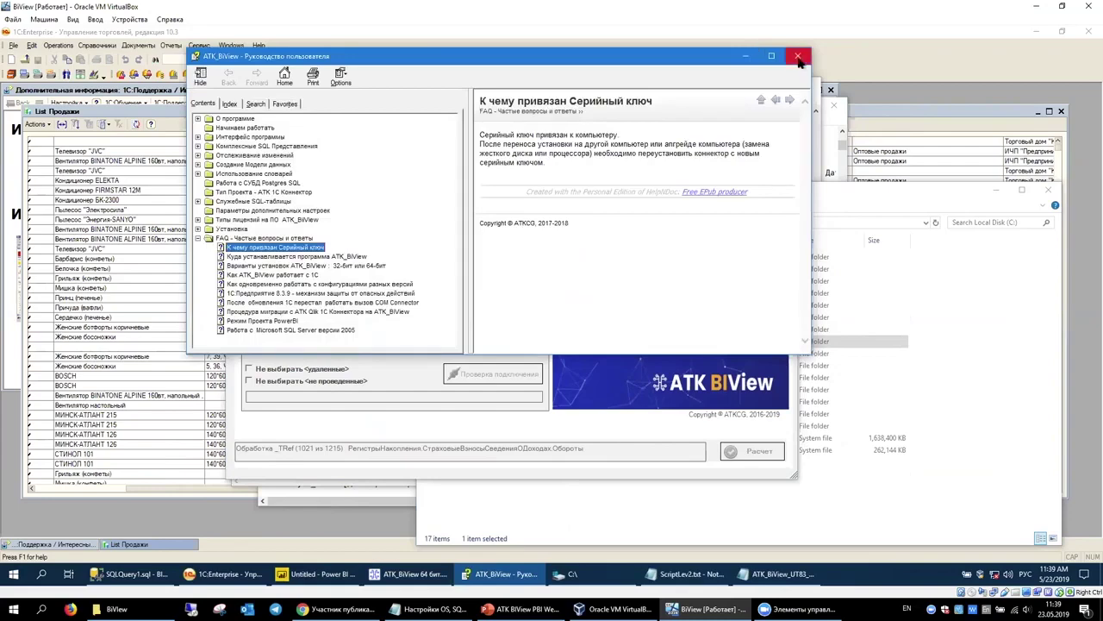
{"action": "left_click", "coordinate": [798, 56]}
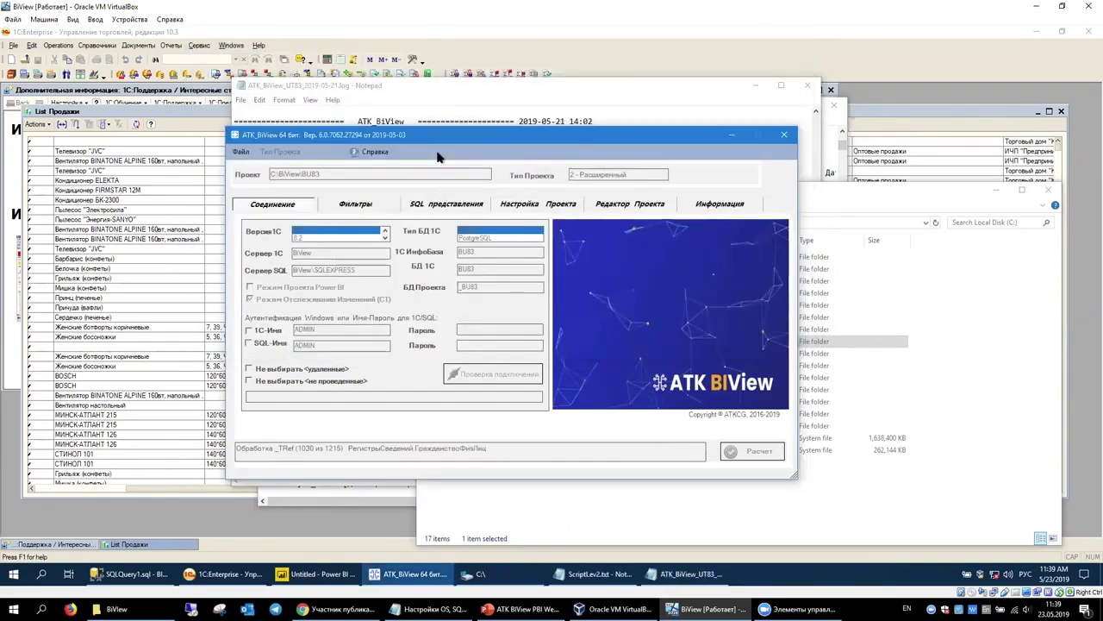
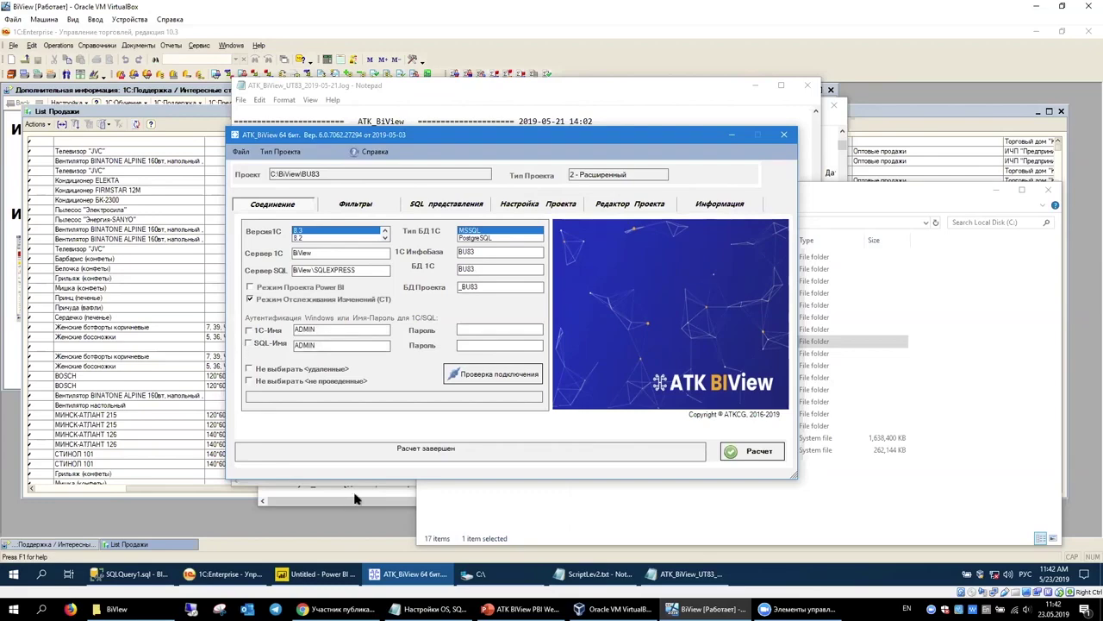
Switch to SQL Server Management Studio, expand the _BU83 database, refresh it, and expand its Views folder
{"action": "left_click", "coordinate": [156, 585]}
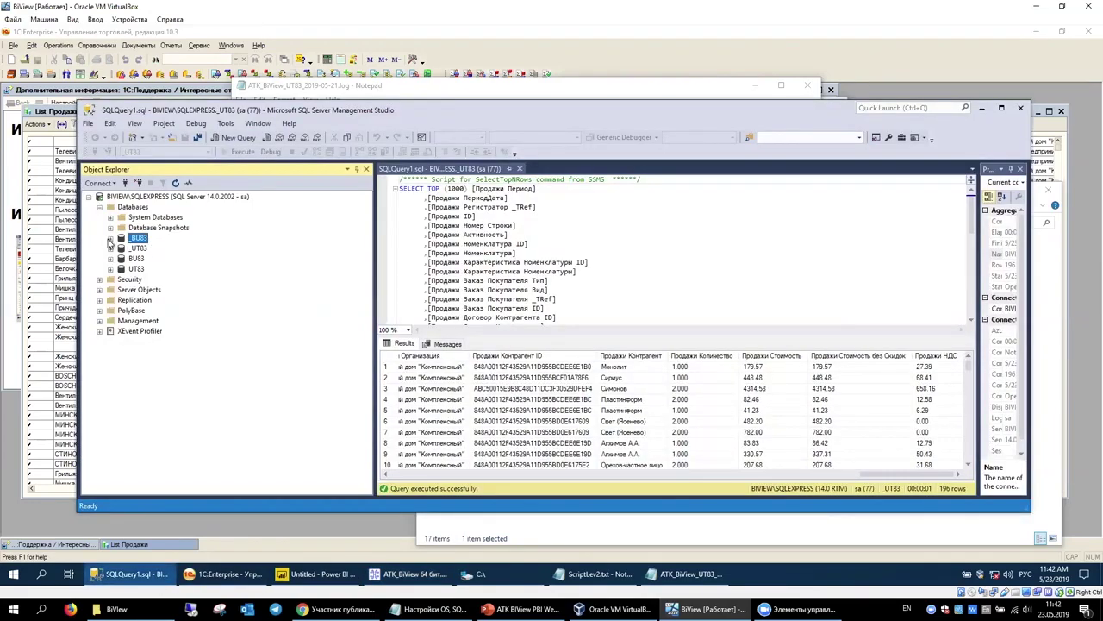
{"action": "left_click", "coordinate": [110, 238]}
{"action": "left_click", "coordinate": [122, 269]}
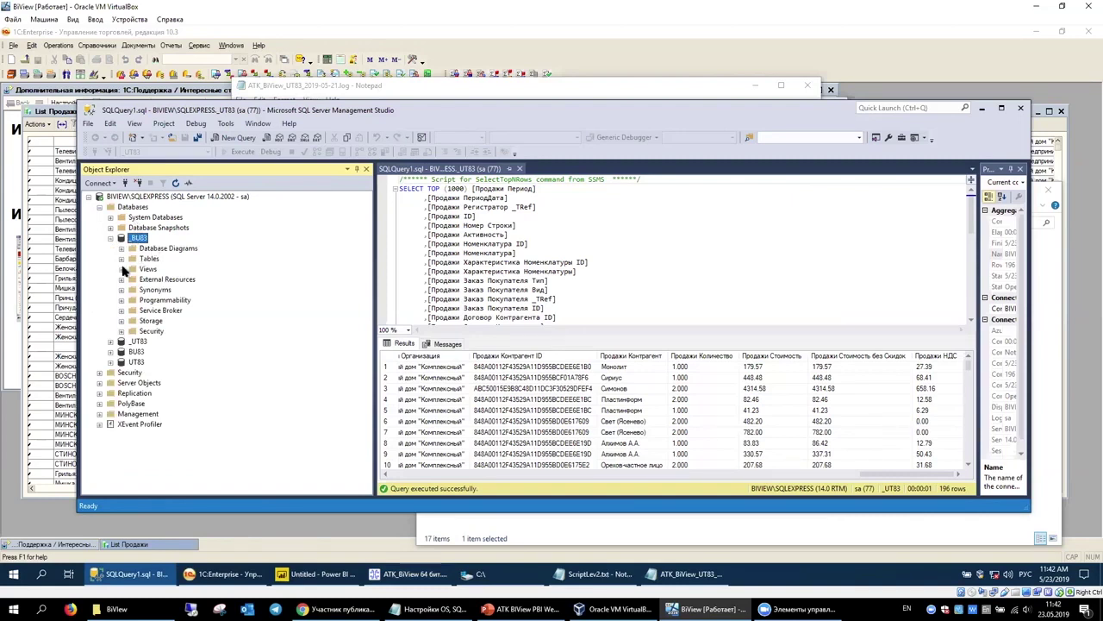
{"action": "left_click", "coordinate": [177, 182]}
{"action": "left_click", "coordinate": [122, 269]}
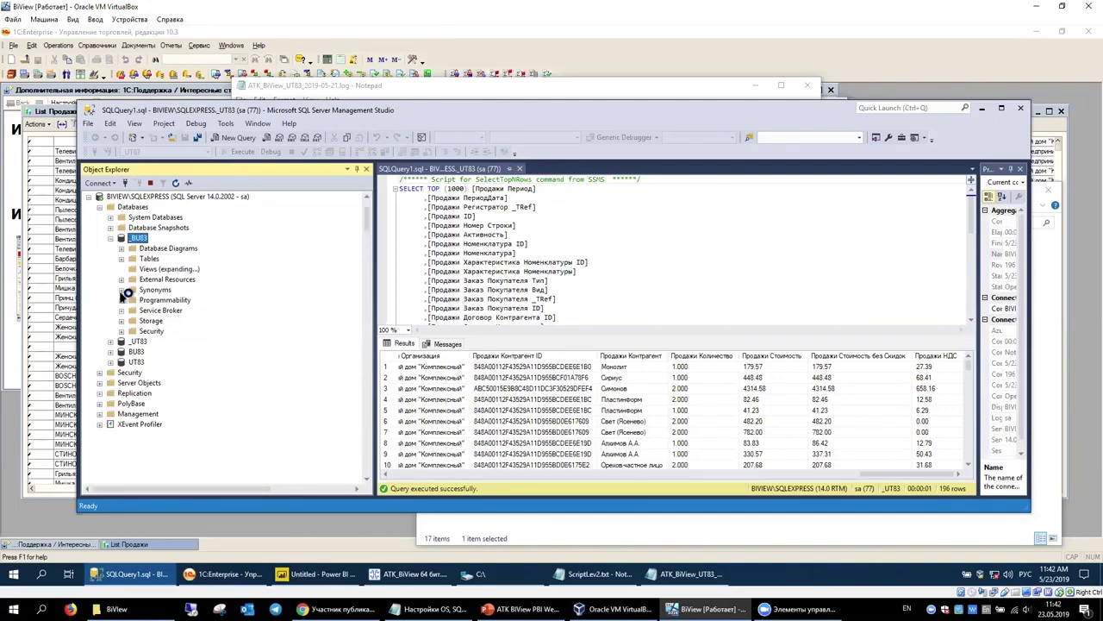
Look through the Документы and Перечисления views created in the _BU83 database
{"action": "scroll", "coordinate": [181, 299], "scroll_direction": "down", "scroll_amount": 15}
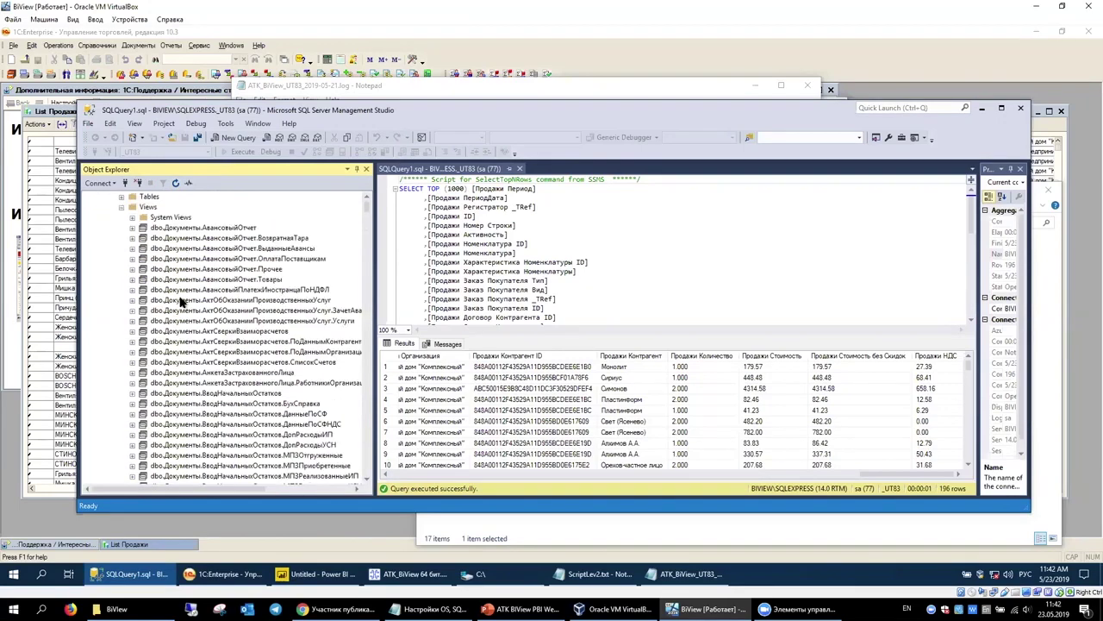
{"action": "scroll", "coordinate": [226, 319], "scroll_direction": "down", "scroll_amount": 20}
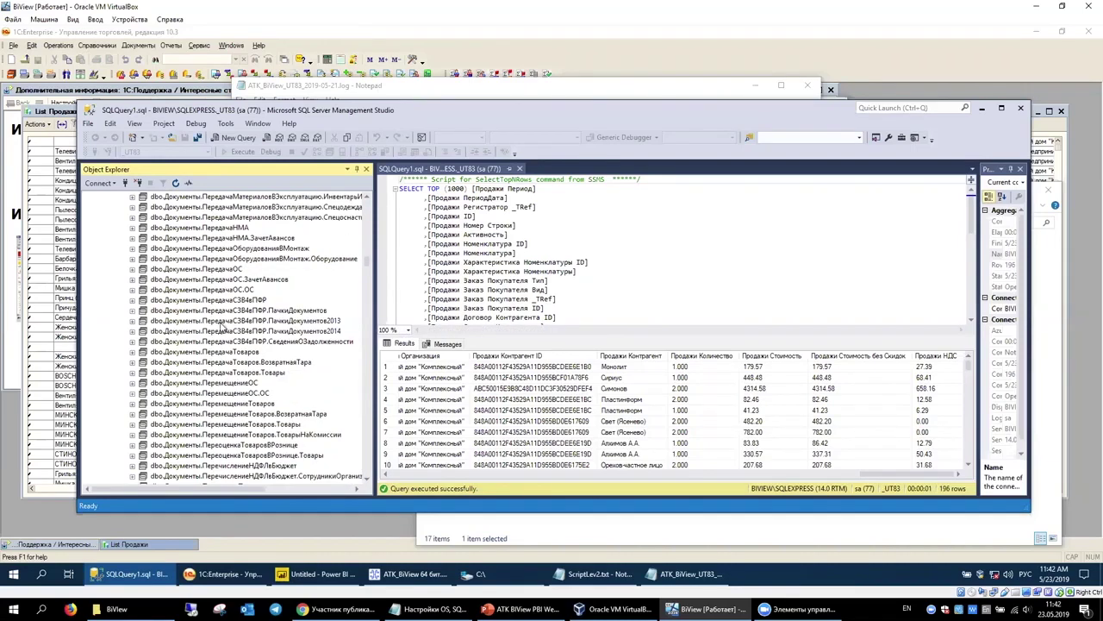
{"action": "scroll", "coordinate": [222, 328], "scroll_direction": "down", "scroll_amount": 15}
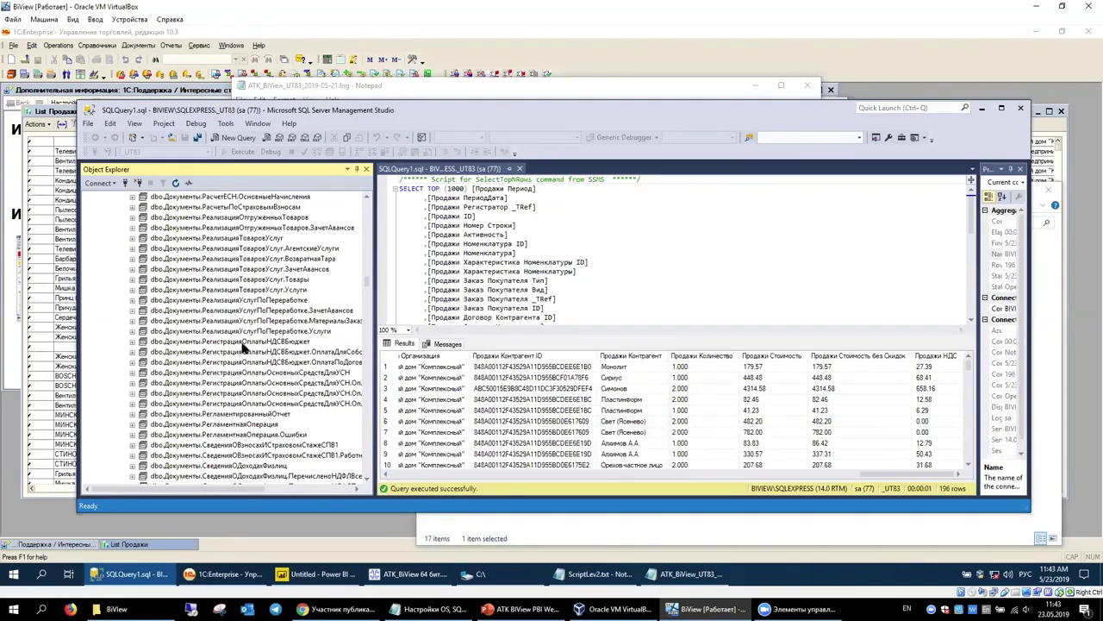
{"action": "scroll", "coordinate": [274, 324], "scroll_direction": "down", "scroll_amount": 12}
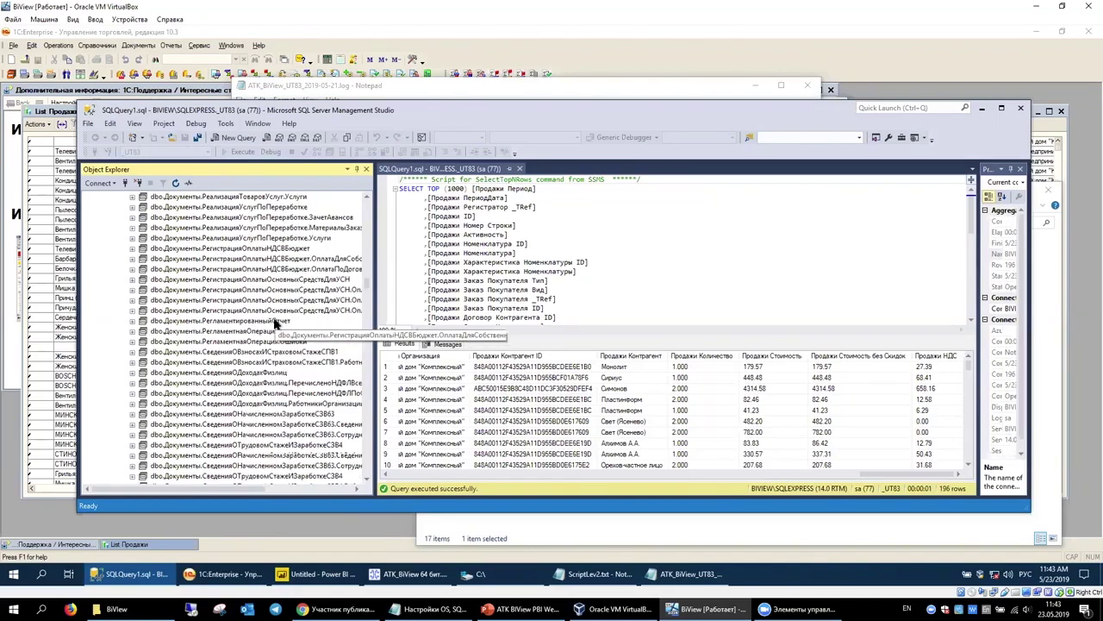
{"action": "scroll", "coordinate": [274, 324], "scroll_direction": "down", "scroll_amount": 20}
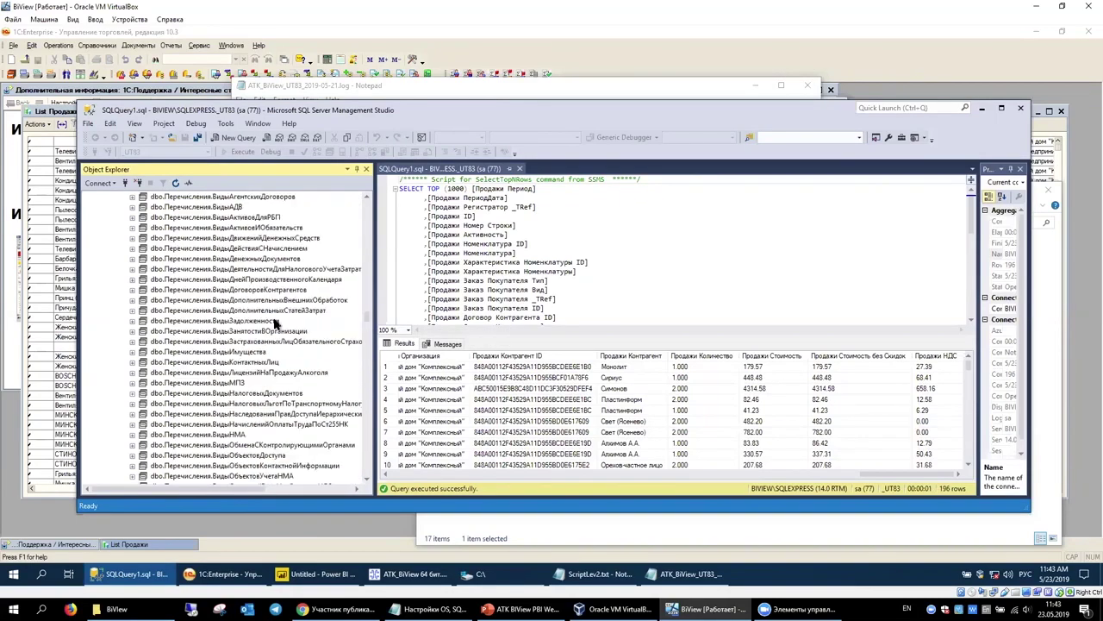
{"action": "scroll", "coordinate": [274, 324], "scroll_direction": "down", "scroll_amount": 10}
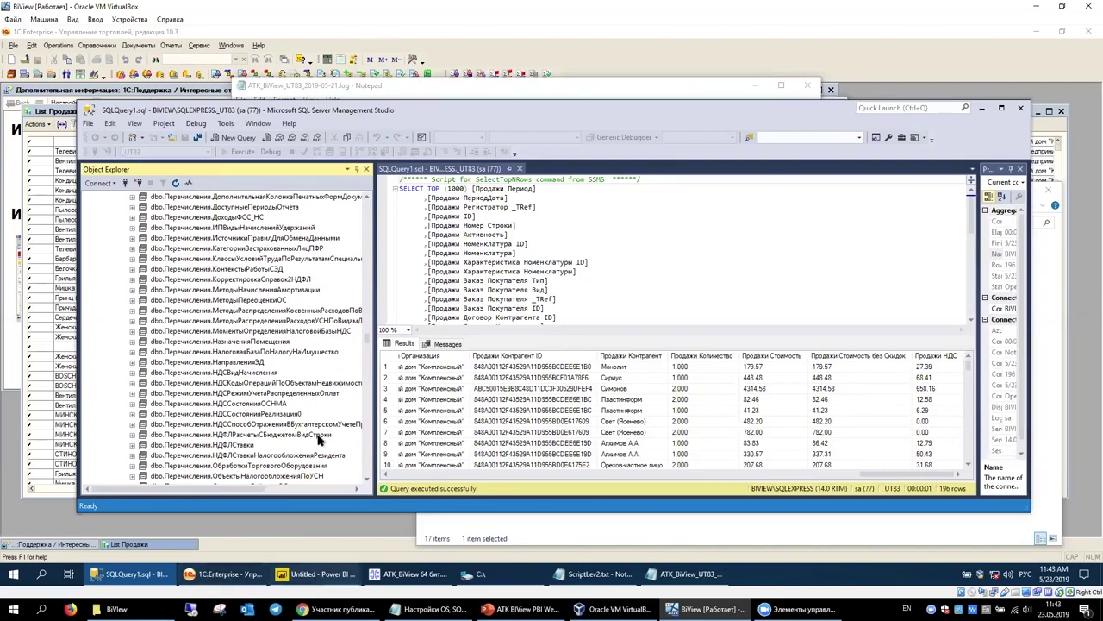
{"action": "key", "text": "alt+Tab"}
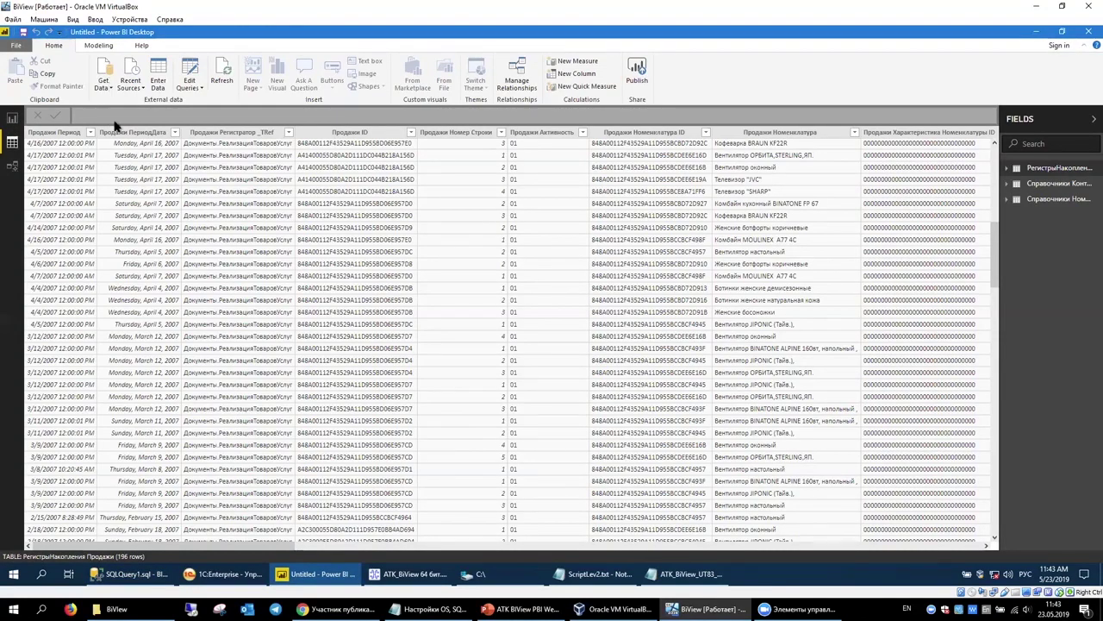
{"action": "left_click", "coordinate": [105, 84]}
{"action": "left_click", "coordinate": [131, 191]}
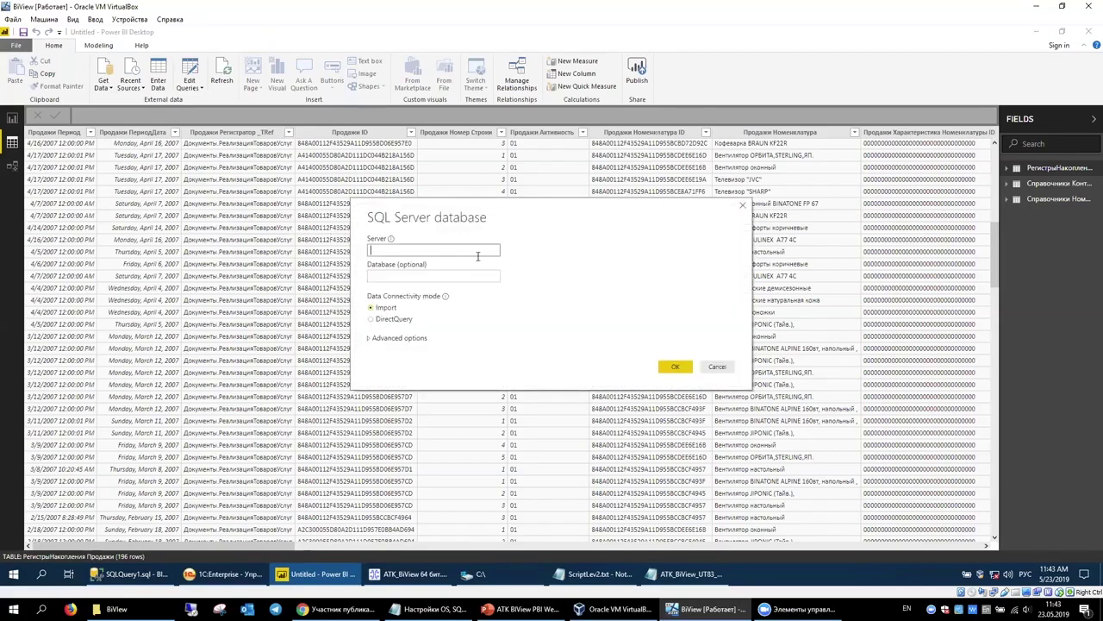
{"action": "left_click", "coordinate": [718, 367]}
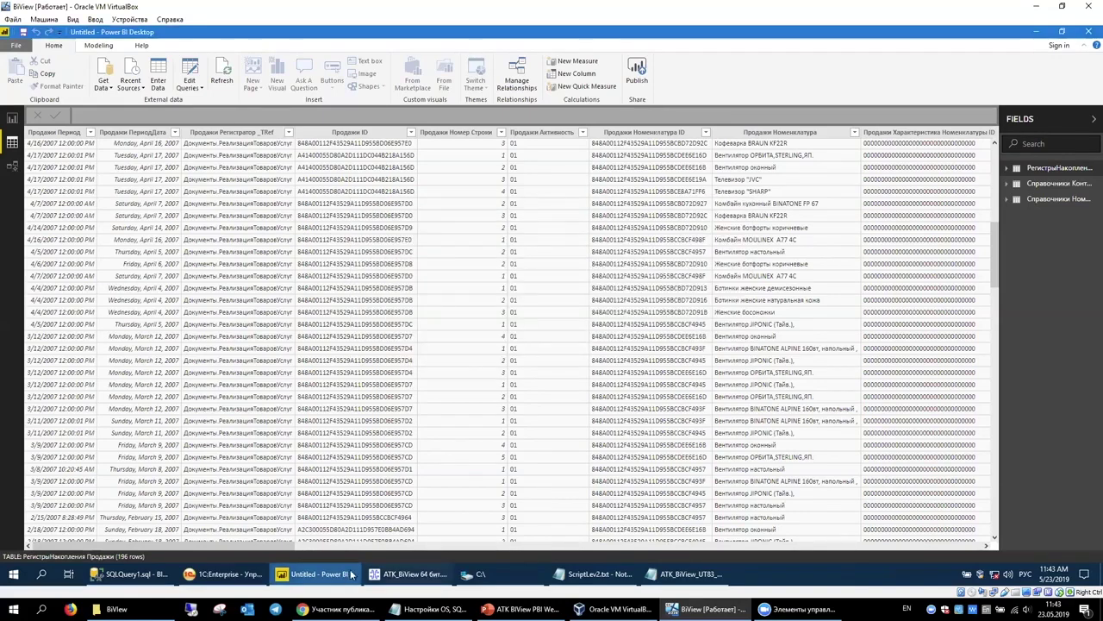
Return to SQL Server Management Studio, look through the РегистрыНакопления views of _BU83, and switch back to Power BI Desktop
{"action": "key", "text": "alt+Tab"}
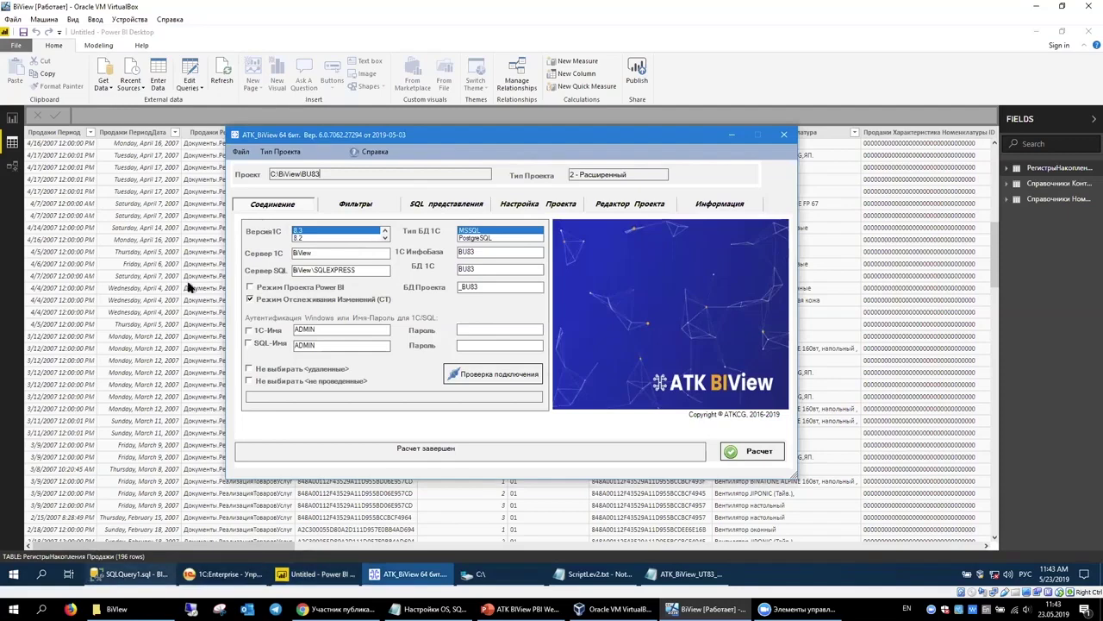
{"action": "key", "text": "alt+Tab"}
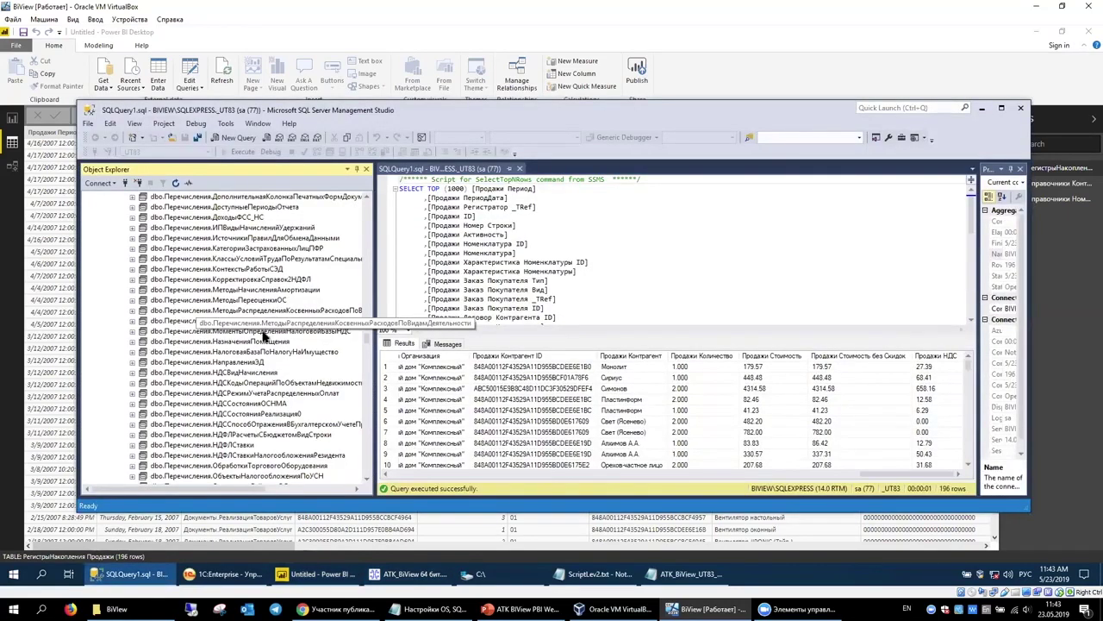
{"action": "scroll", "coordinate": [259, 336], "scroll_direction": "down", "scroll_amount": 15}
{"action": "left_click_drag", "start_coordinate": [369, 372], "coordinate": [371, 402]}
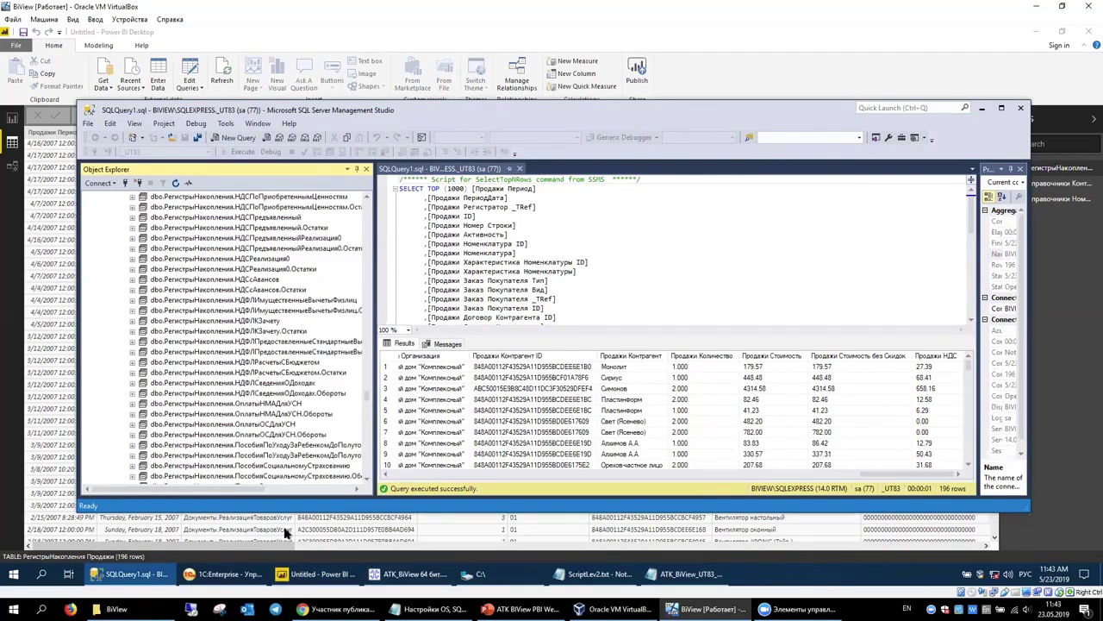
{"action": "key", "text": "alt+Tab"}
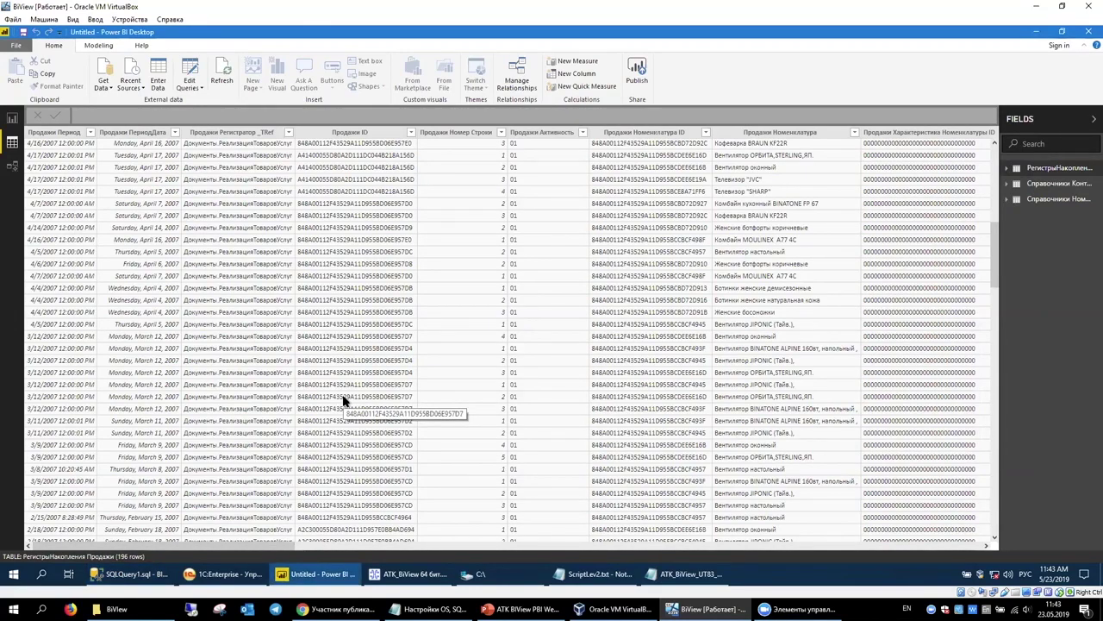
Switch to ATK_BiView and point out the SQL server, project database, SQL login and 1C database fields of the BU83 connection
{"action": "scroll", "coordinate": [343, 401], "scroll_direction": "up", "scroll_amount": 10}
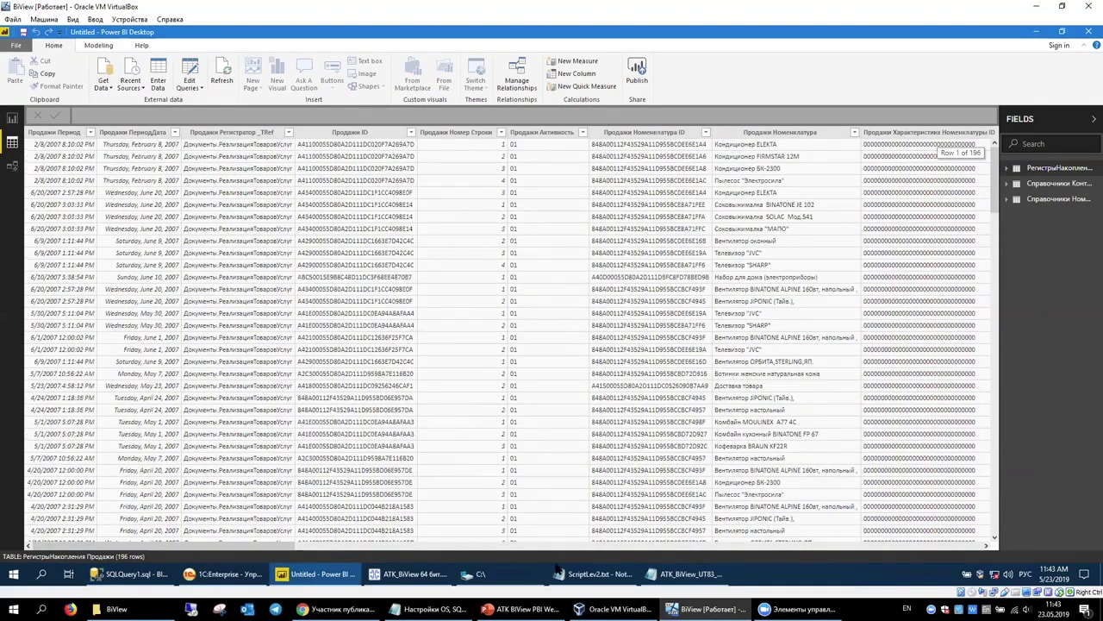
{"action": "left_click", "coordinate": [409, 573]}
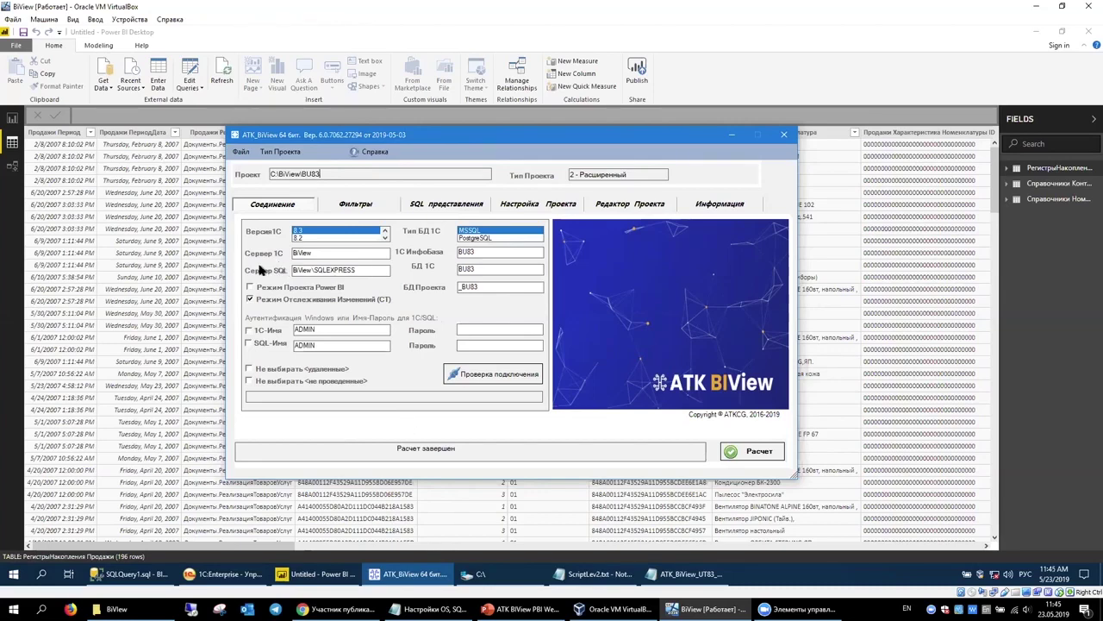
{"action": "left_click_drag", "start_coordinate": [366, 270], "coordinate": [237, 265]}
{"action": "left_click", "coordinate": [476, 288]}
{"action": "key", "text": "shift+Home"}
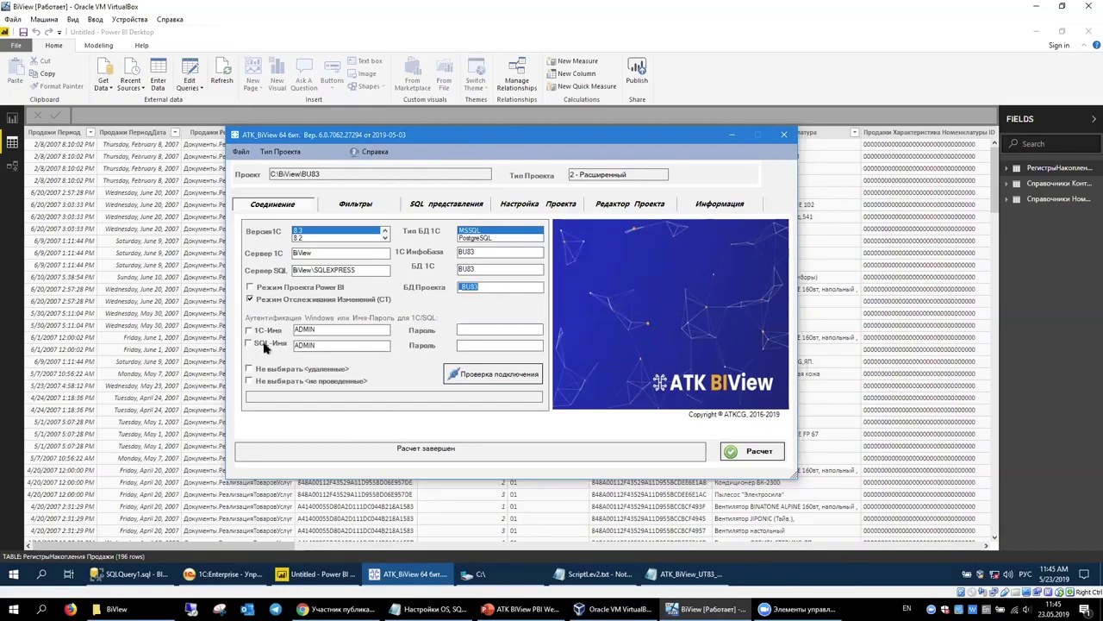
{"action": "double_click", "coordinate": [298, 345]}
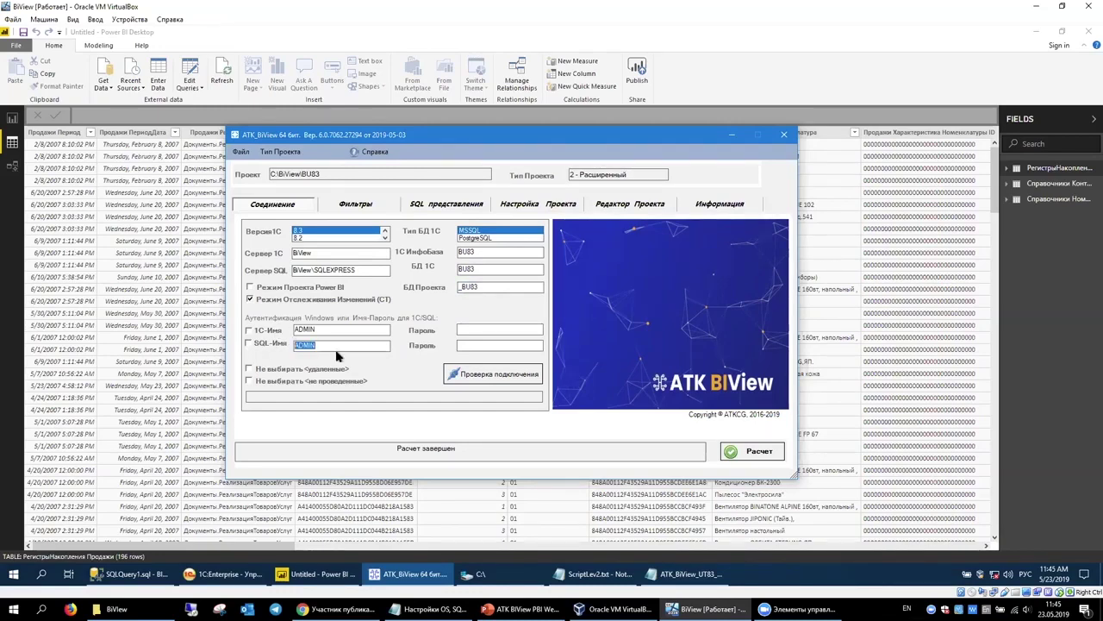
{"action": "key", "text": "Tab"}
{"action": "double_click", "coordinate": [306, 344]}
{"action": "left_click", "coordinate": [324, 350]}
{"action": "double_click", "coordinate": [478, 268]}
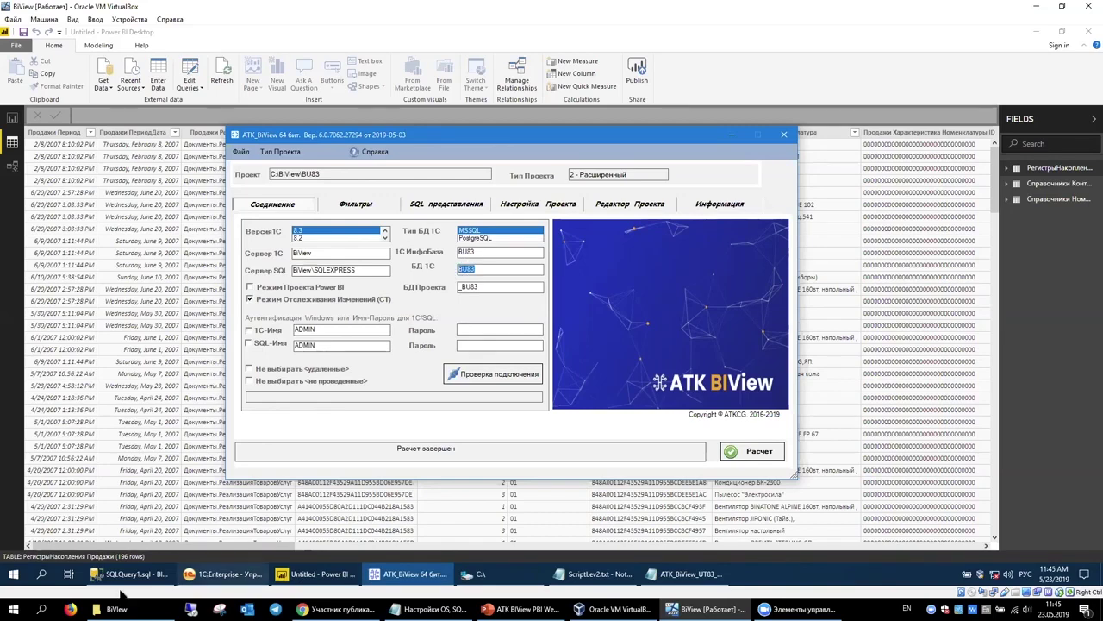
Switch to SQL Server Management Studio, collapse _BU83, and compare the 1C databases BU83 and UT83 with the project databases _BU83 and _UT83
{"action": "left_click", "coordinate": [166, 350]}
{"action": "key", "text": "alt+Tab"}
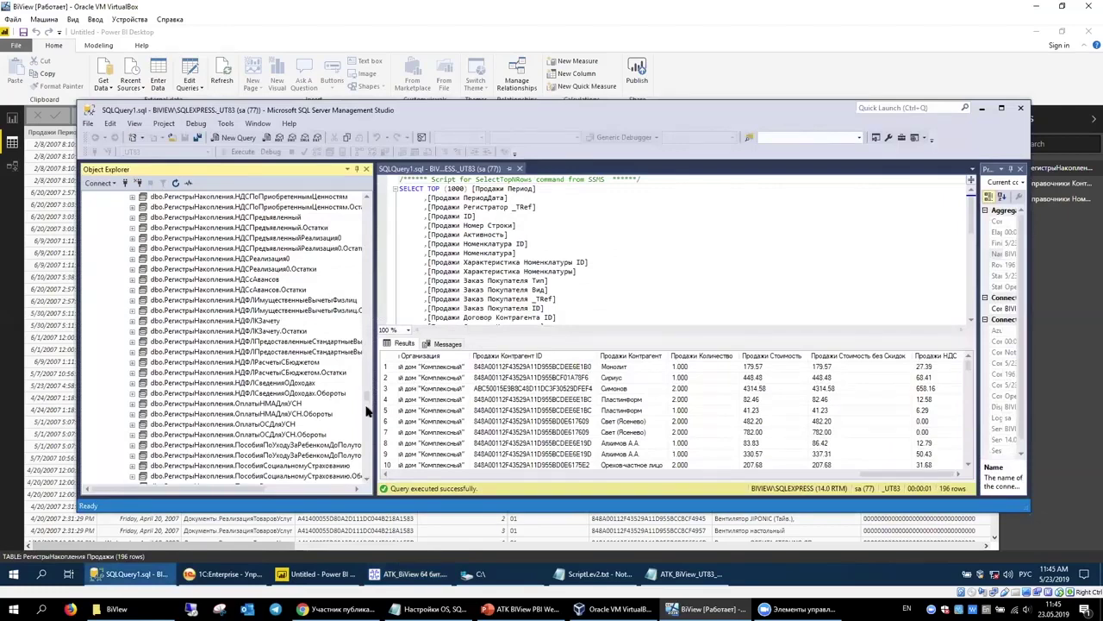
{"action": "scroll", "coordinate": [259, 345], "scroll_direction": "up", "scroll_amount": 15}
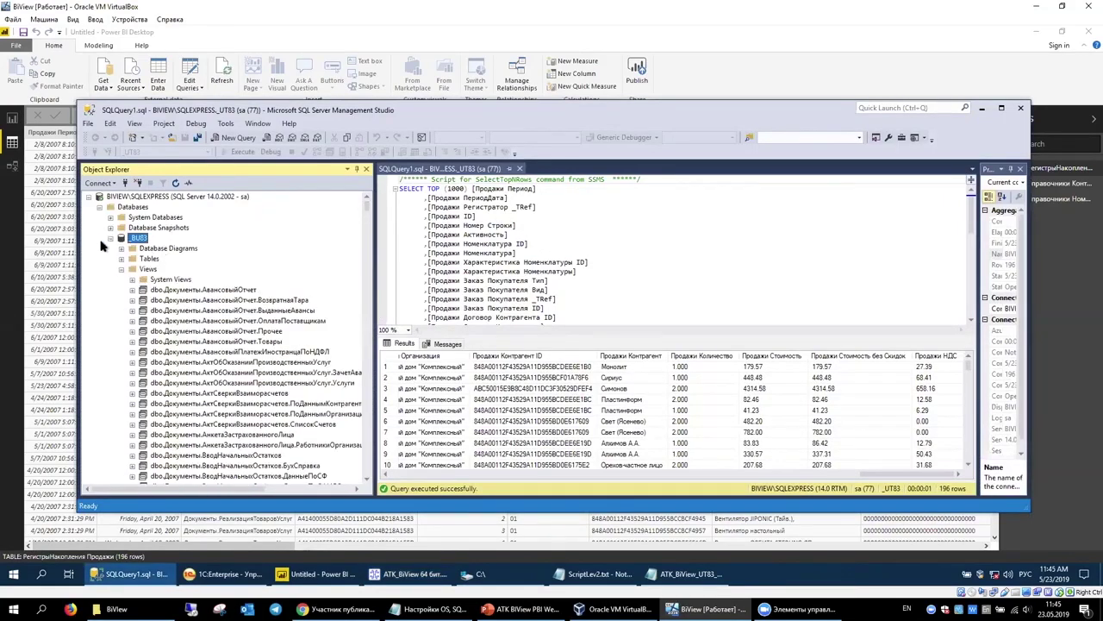
{"action": "left_click", "coordinate": [110, 239]}
{"action": "left_click", "coordinate": [136, 260]}
{"action": "left_click", "coordinate": [137, 248]}
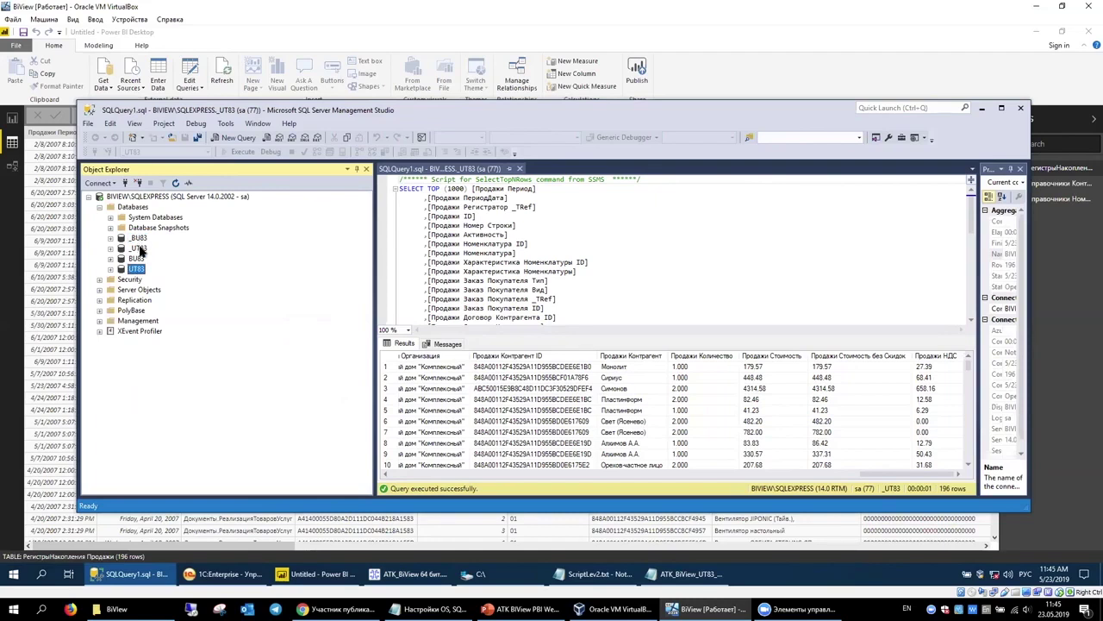
{"action": "left_click", "coordinate": [137, 259]}
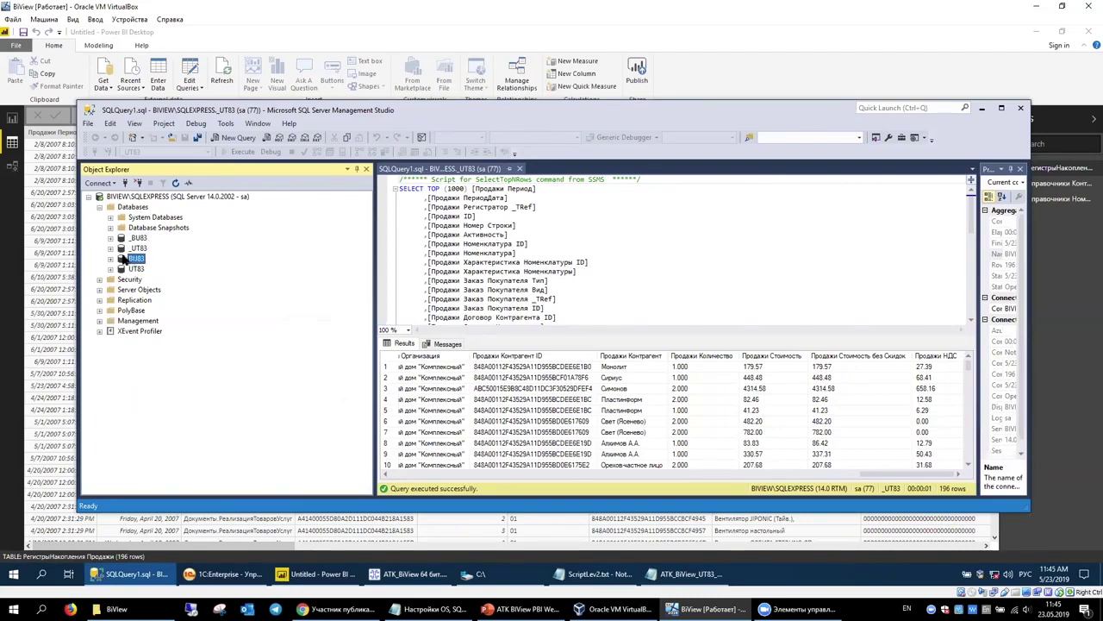
{"action": "left_click", "coordinate": [141, 240]}
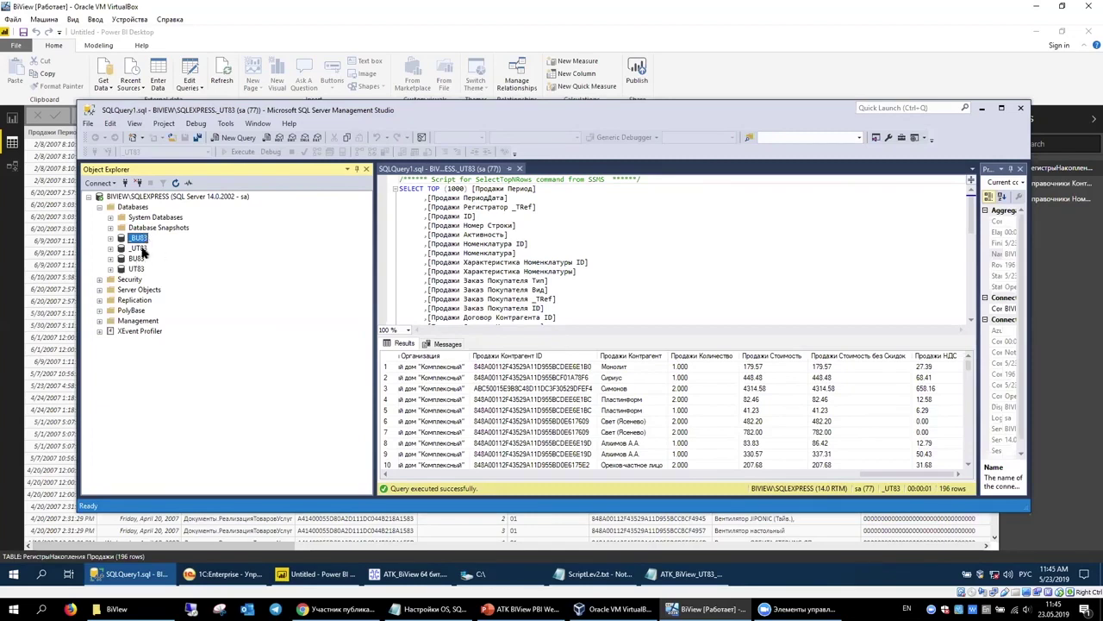
{"action": "left_click", "coordinate": [138, 238]}
{"action": "left_click", "coordinate": [136, 259]}
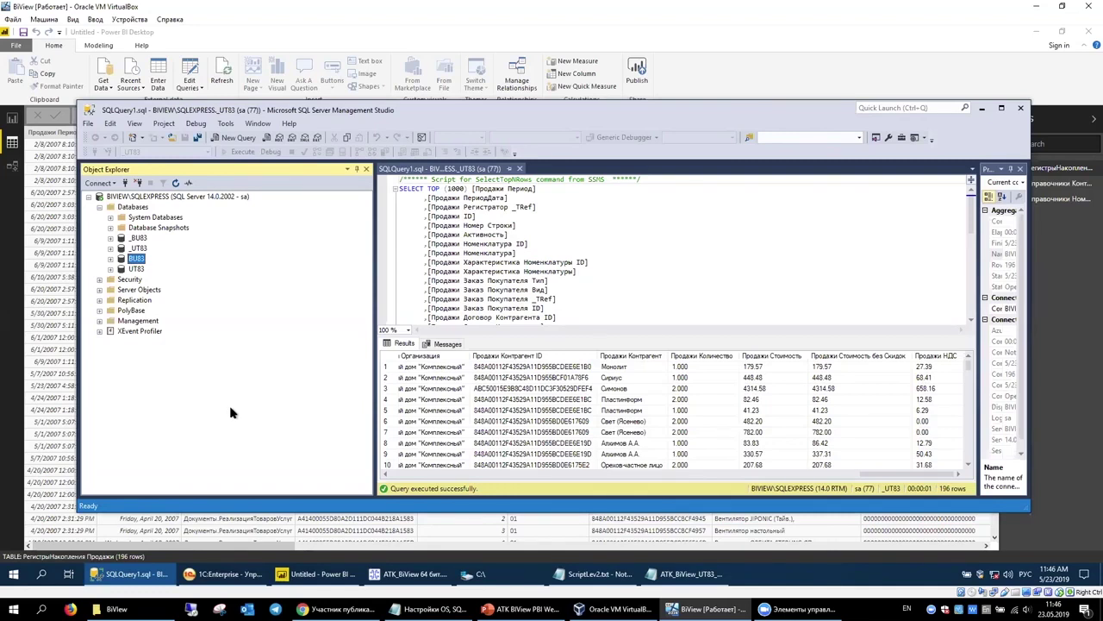
Expand the BU83 database and look through its raw 1C tables, down to dbo._AccumRgChngR7298
{"action": "left_click", "coordinate": [111, 258]}
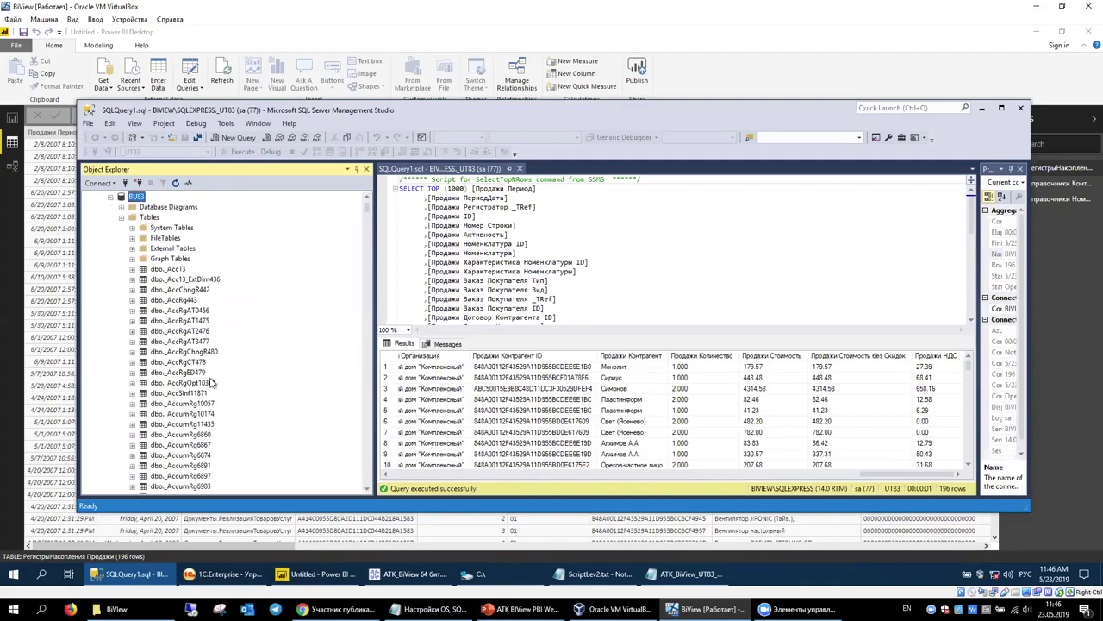
{"action": "scroll", "coordinate": [216, 375], "scroll_direction": "down", "scroll_amount": 15}
{"action": "scroll", "coordinate": [228, 379], "scroll_direction": "down", "scroll_amount": 3}
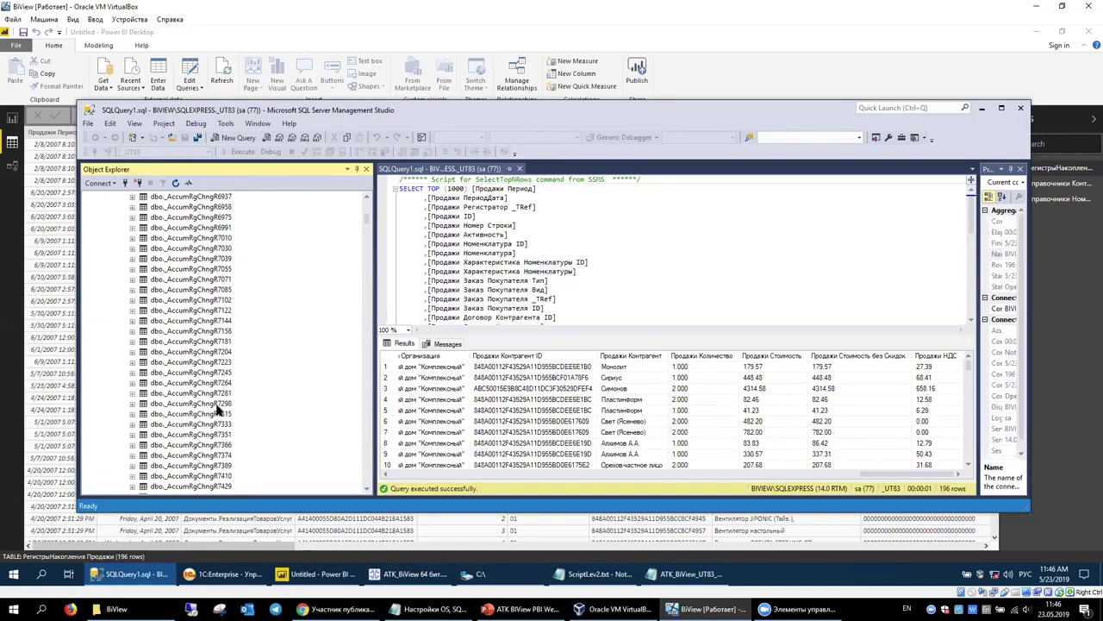
{"action": "left_click", "coordinate": [222, 405]}
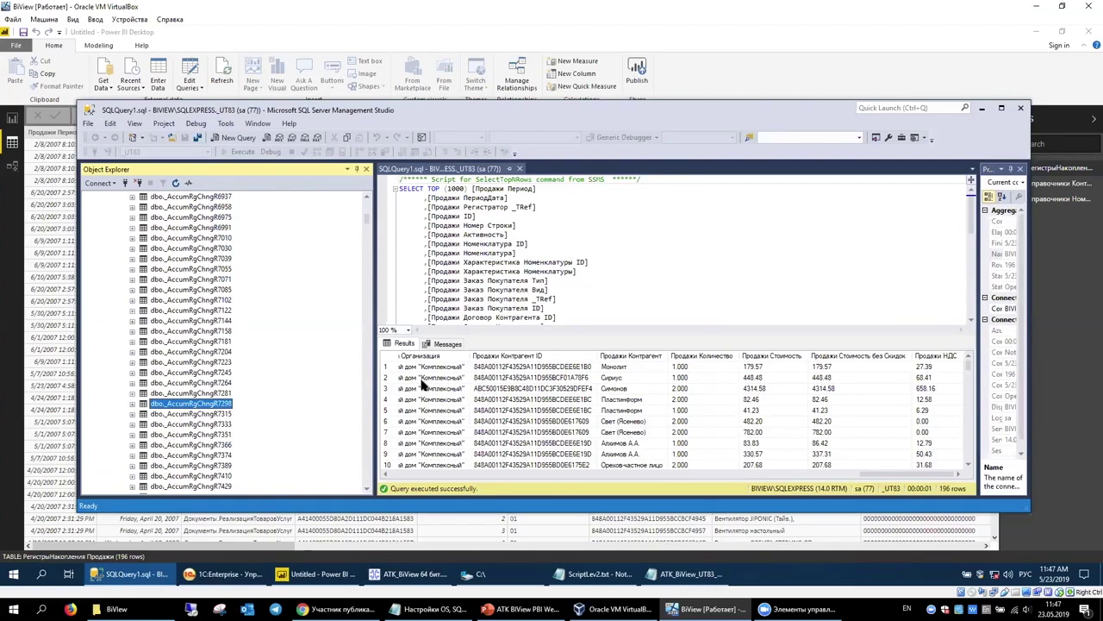
Return to ATK_BiView and point out the SQL-Имя and 1С-Имя login fields
{"action": "left_click", "coordinate": [403, 573]}
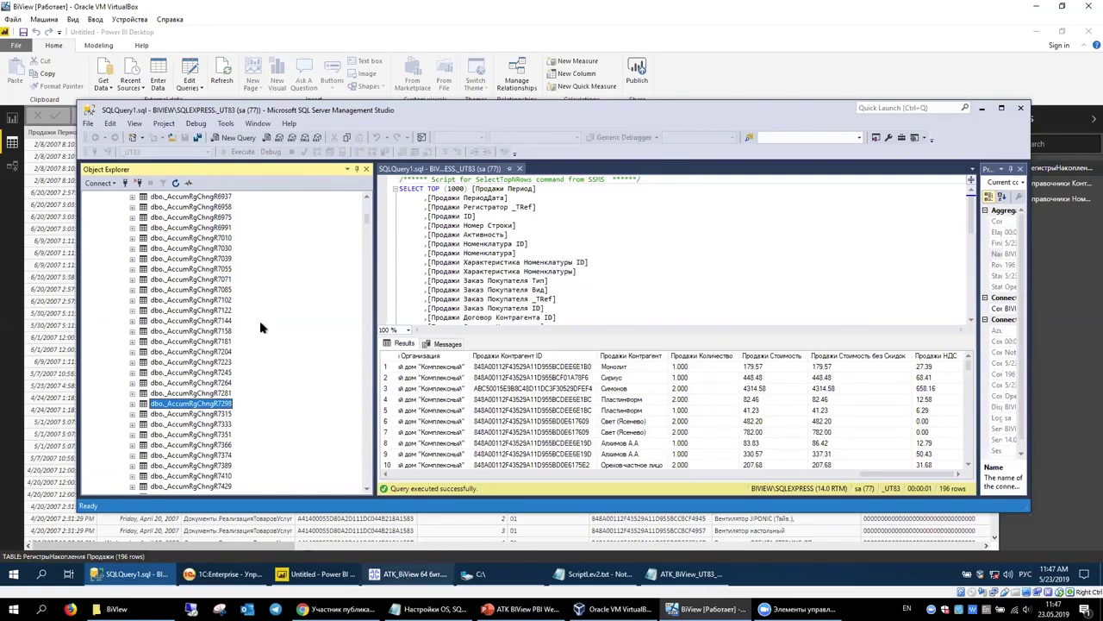
{"action": "double_click", "coordinate": [310, 344]}
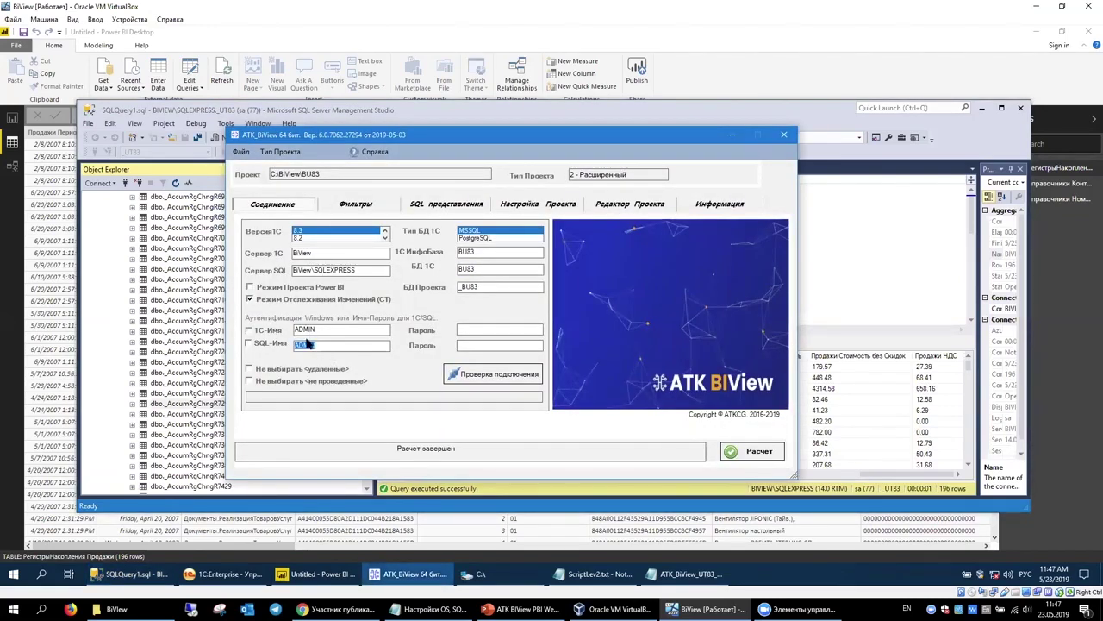
{"action": "left_click", "coordinate": [306, 331]}
{"action": "left_click", "coordinate": [320, 329]}
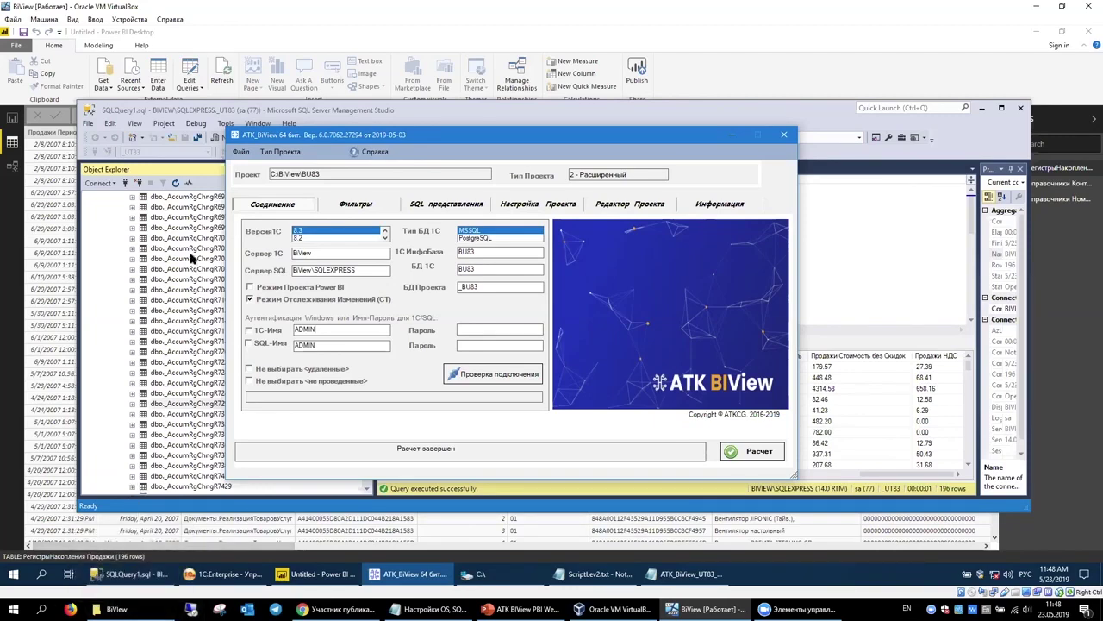
Go back to SQL Server Management Studio and collapse the Tables folder and the BU83 database
{"action": "left_click", "coordinate": [147, 103]}
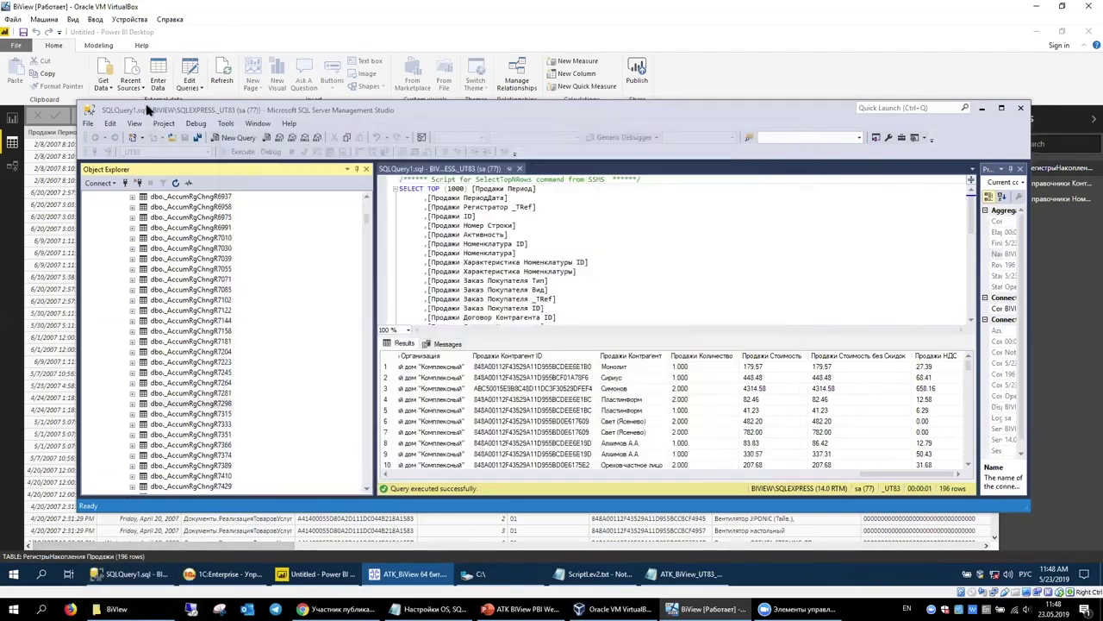
{"action": "scroll", "coordinate": [197, 251], "scroll_direction": "up", "scroll_amount": 15}
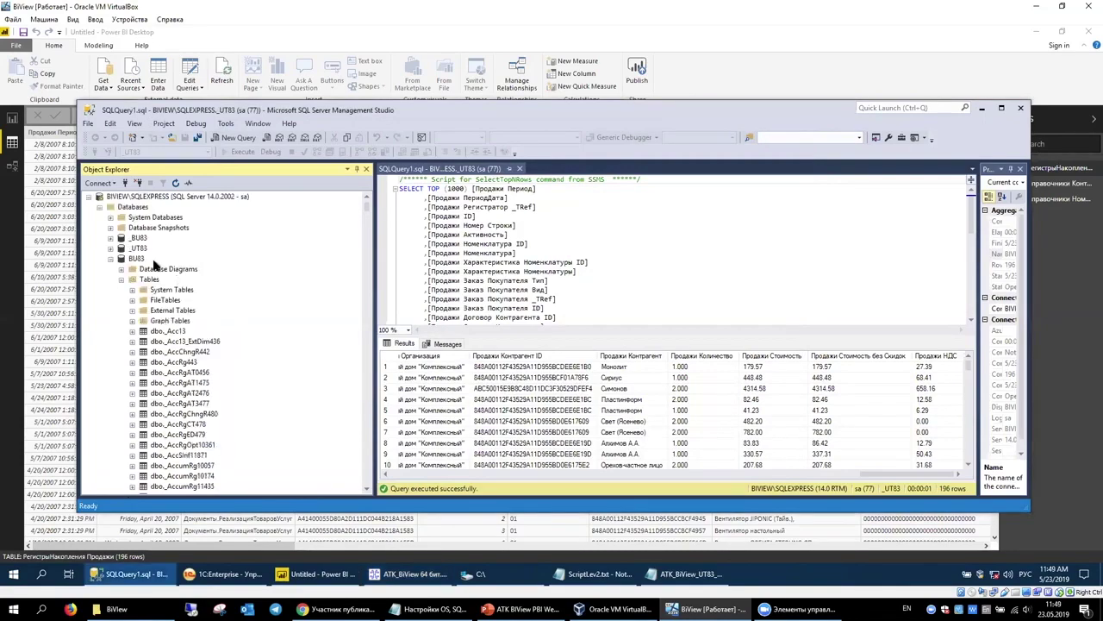
{"action": "left_click", "coordinate": [122, 279]}
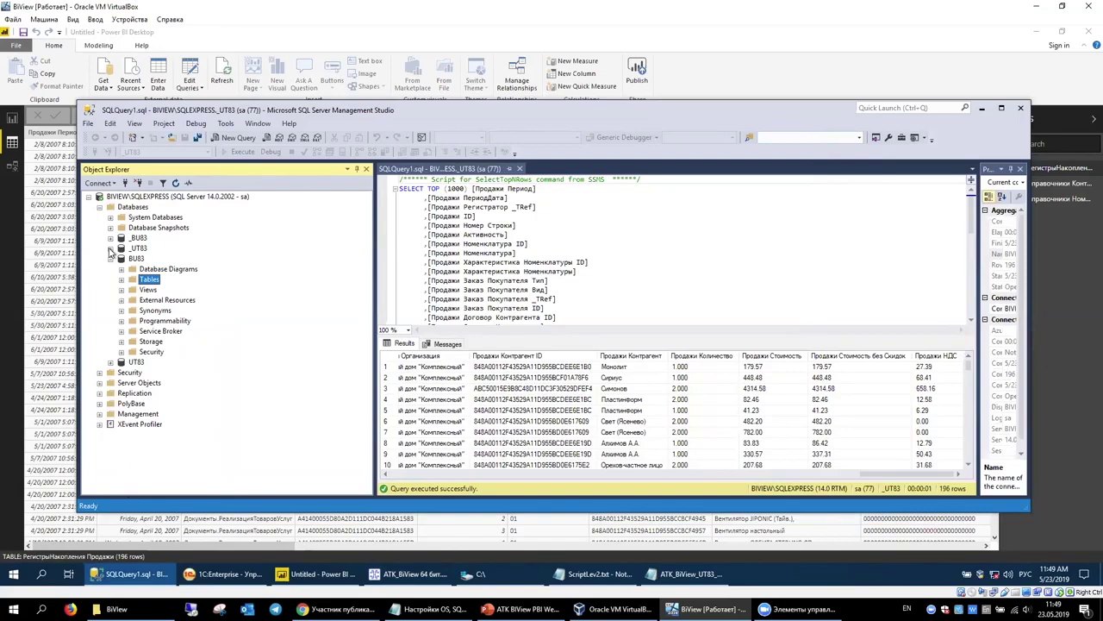
{"action": "left_click", "coordinate": [110, 258]}
Expand the Views folder of the _UT83 database and look through its Документы views
{"action": "left_click", "coordinate": [110, 248]}
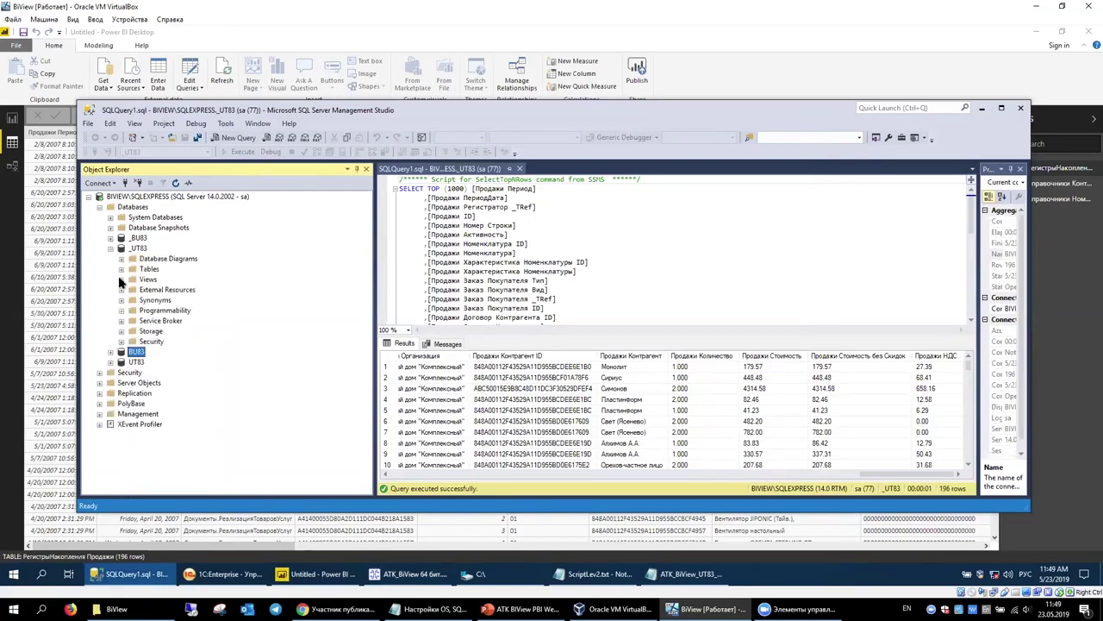
{"action": "left_click", "coordinate": [122, 279]}
{"action": "scroll", "coordinate": [201, 302], "scroll_direction": "down", "scroll_amount": 10}
{"action": "left_click", "coordinate": [246, 320]}
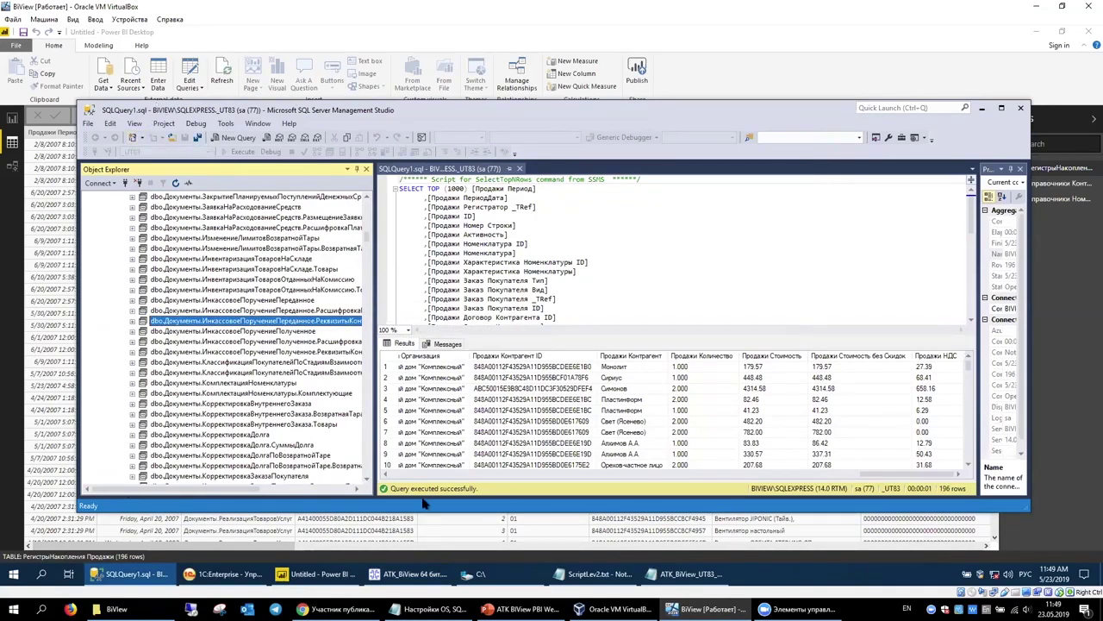
Bring ATK_BiView to the front, move its window aside, and set Тип БД 1С to PostgreSQL
{"action": "left_click", "coordinate": [406, 574]}
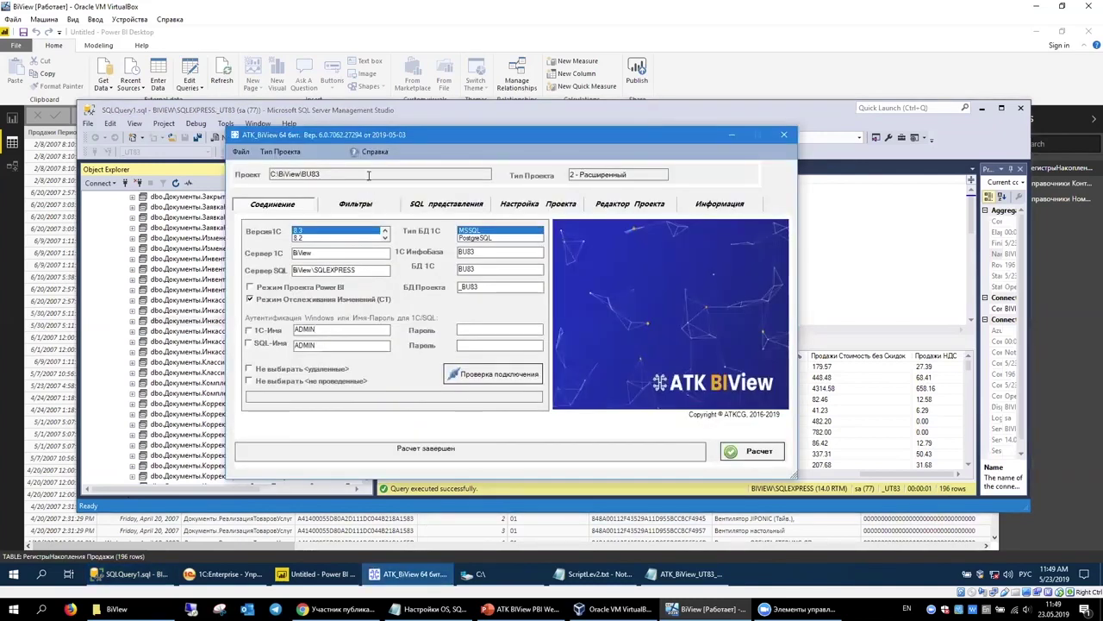
{"action": "left_click_drag", "start_coordinate": [380, 135], "coordinate": [514, 144]}
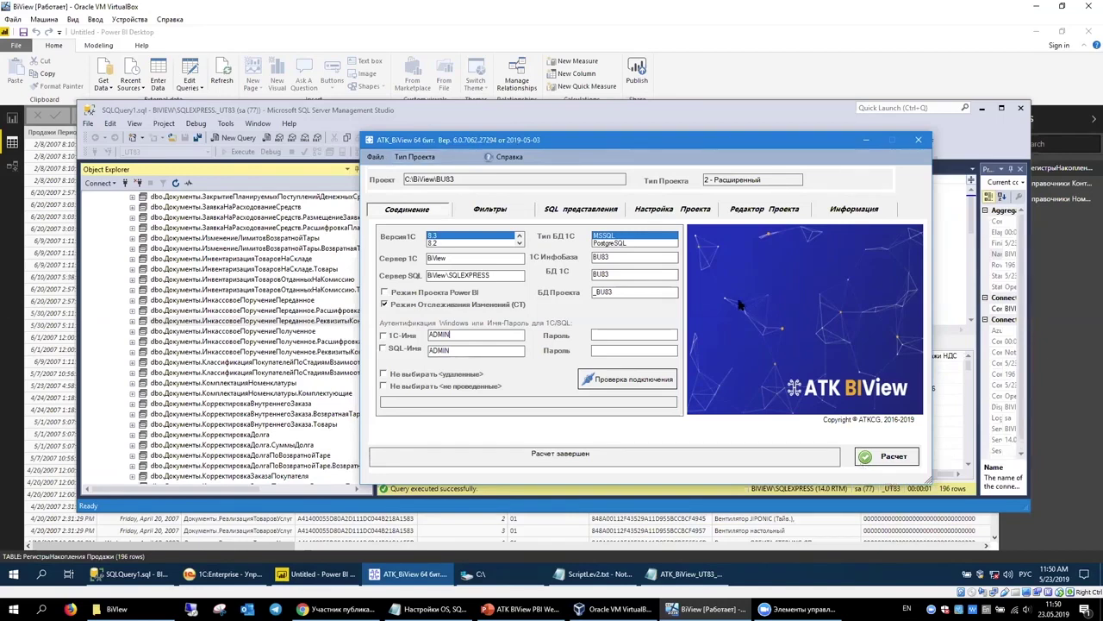
{"action": "left_click", "coordinate": [611, 241]}
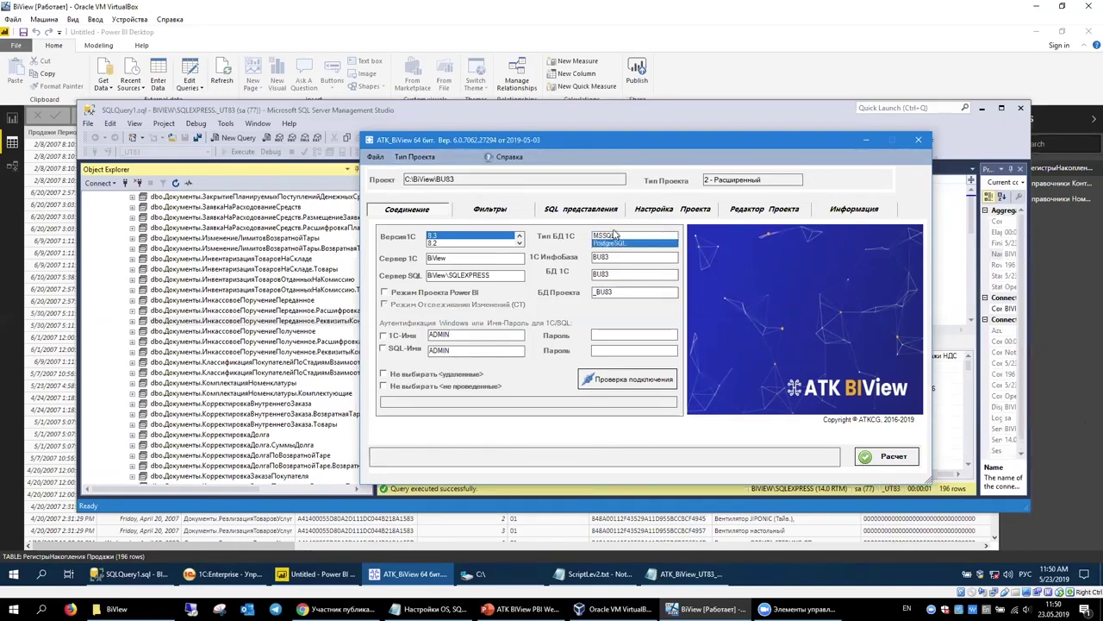
{"action": "left_click", "coordinate": [615, 244]}
{"action": "left_click", "coordinate": [887, 455]}
Open the project stored in the folder C:\BiView\UT83
{"action": "left_click", "coordinate": [376, 158]}
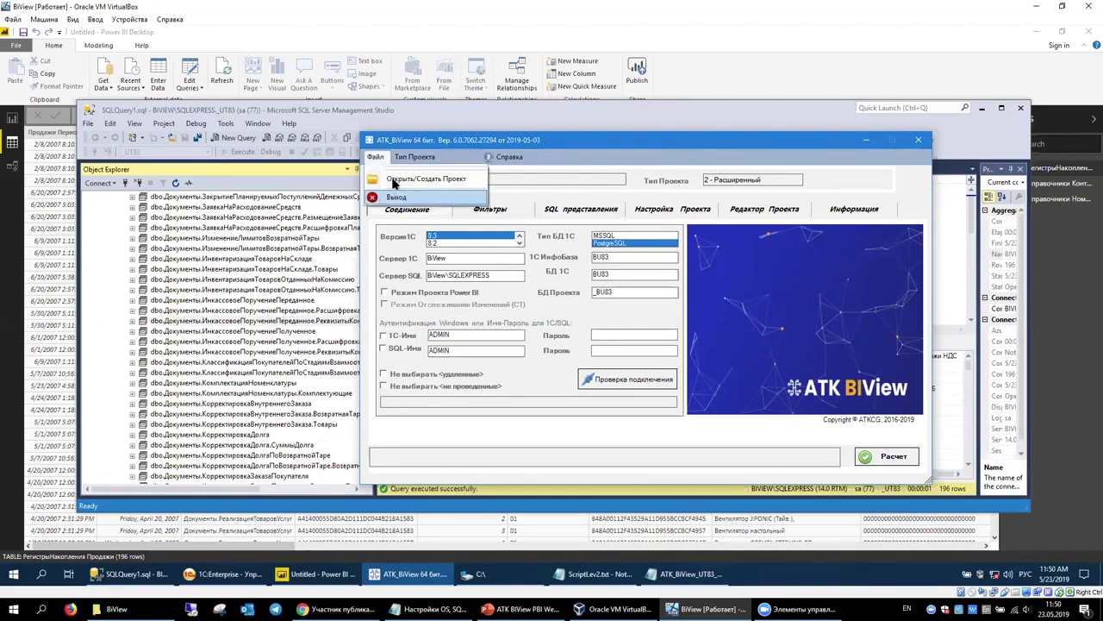
{"action": "left_click", "coordinate": [405, 179]}
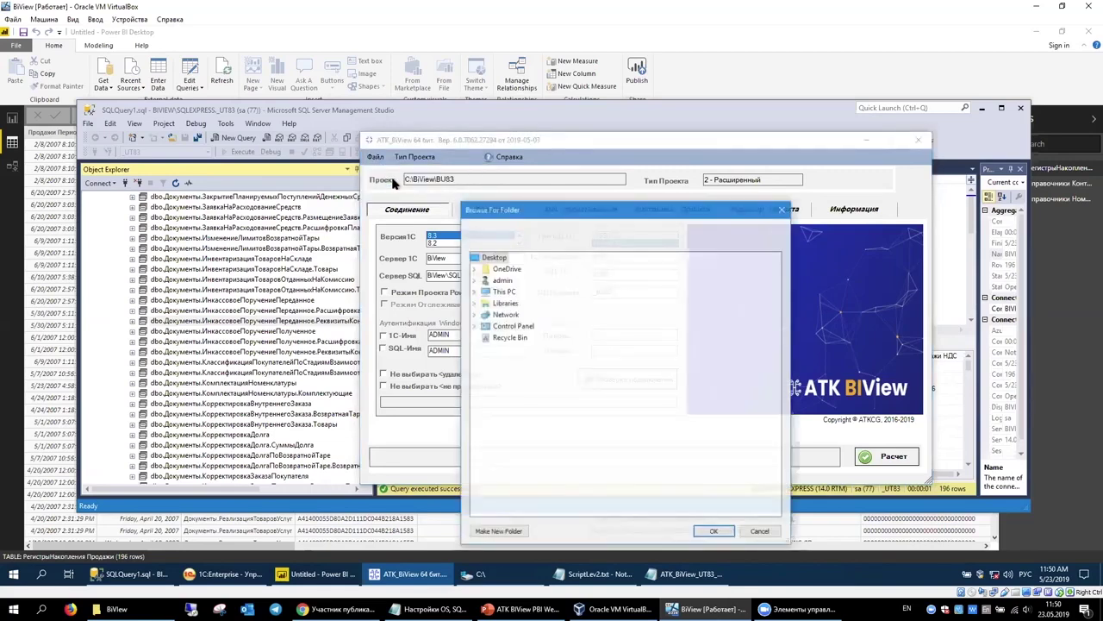
{"action": "double_click", "coordinate": [515, 291]}
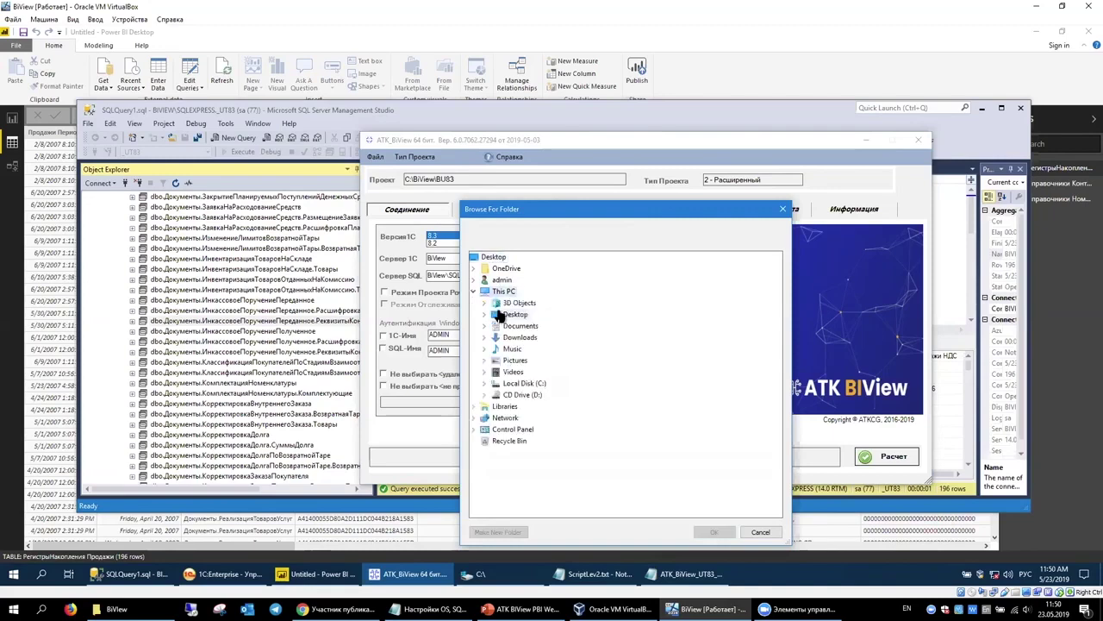
{"action": "double_click", "coordinate": [526, 384]}
{"action": "double_click", "coordinate": [526, 362]}
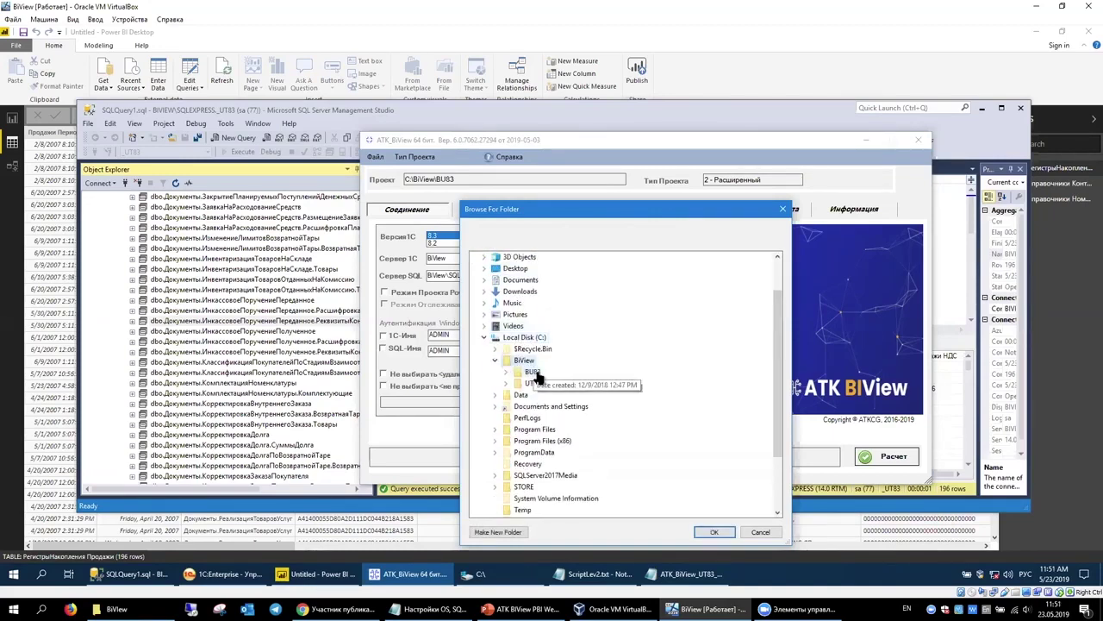
{"action": "double_click", "coordinate": [533, 383]}
{"action": "left_click", "coordinate": [721, 533]}
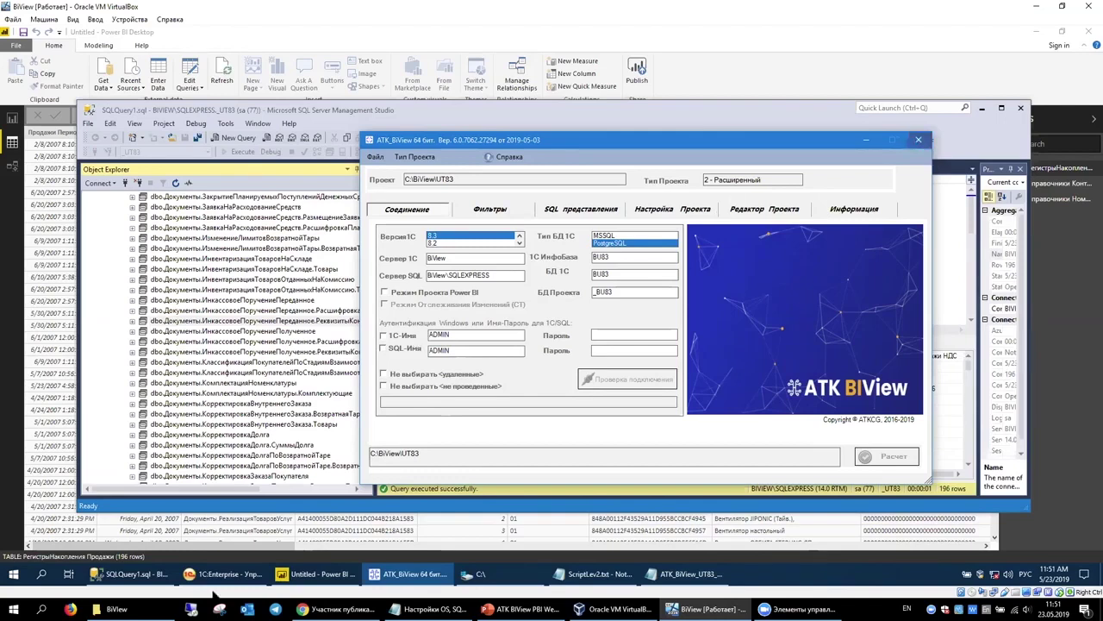
View the UT83 log, look through the Справочники queries in ScriptLev2.txt in Notepad, and return to ATK_BiView
{"action": "left_click", "coordinate": [664, 576]}
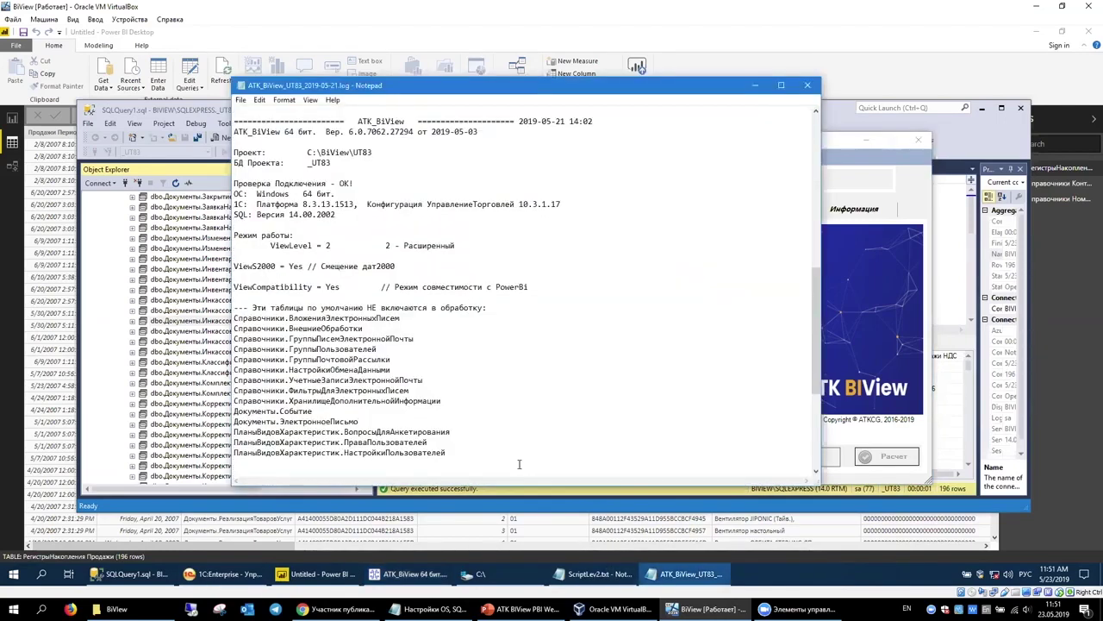
{"action": "left_click", "coordinate": [594, 573]}
{"action": "scroll", "coordinate": [388, 333], "scroll_direction": "up", "scroll_amount": 10}
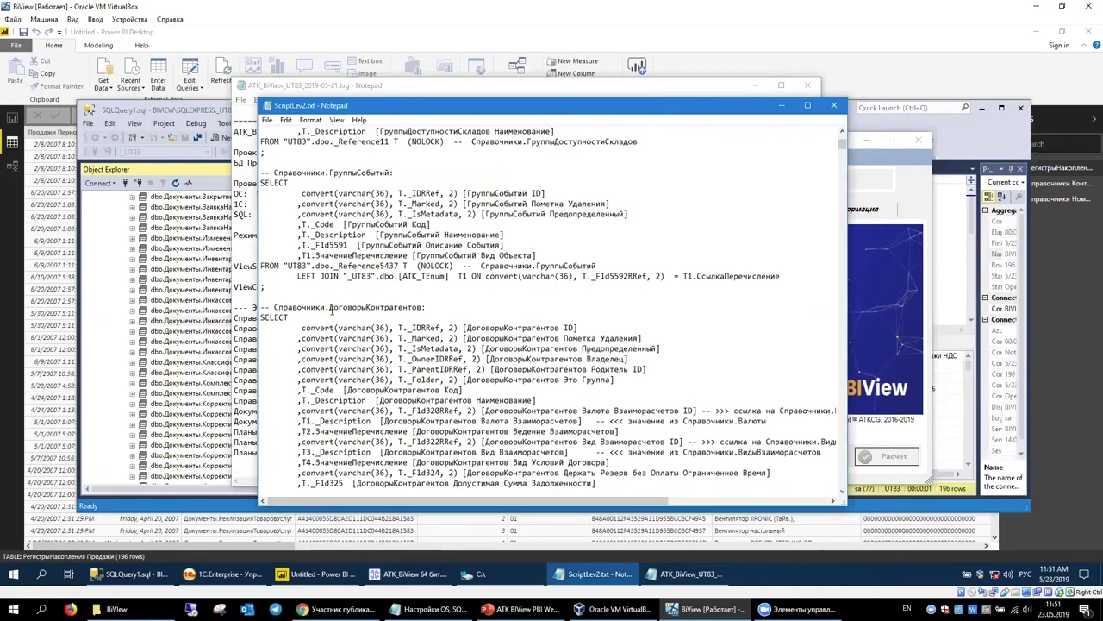
{"action": "scroll", "coordinate": [332, 309], "scroll_direction": "down", "scroll_amount": 15}
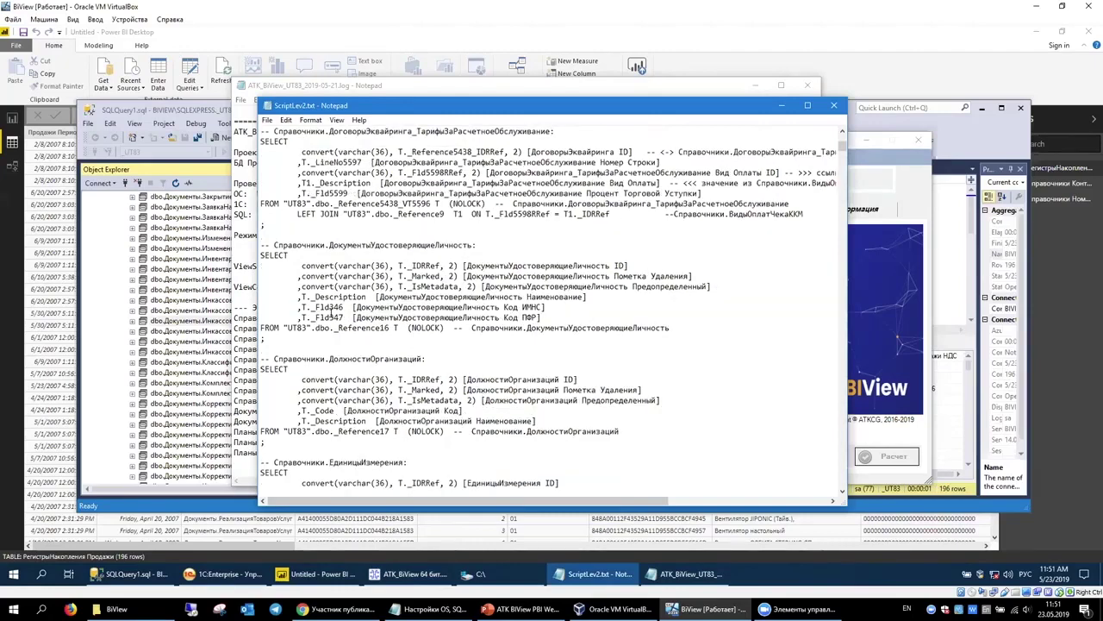
{"action": "scroll", "coordinate": [332, 308], "scroll_direction": "down", "scroll_amount": 1}
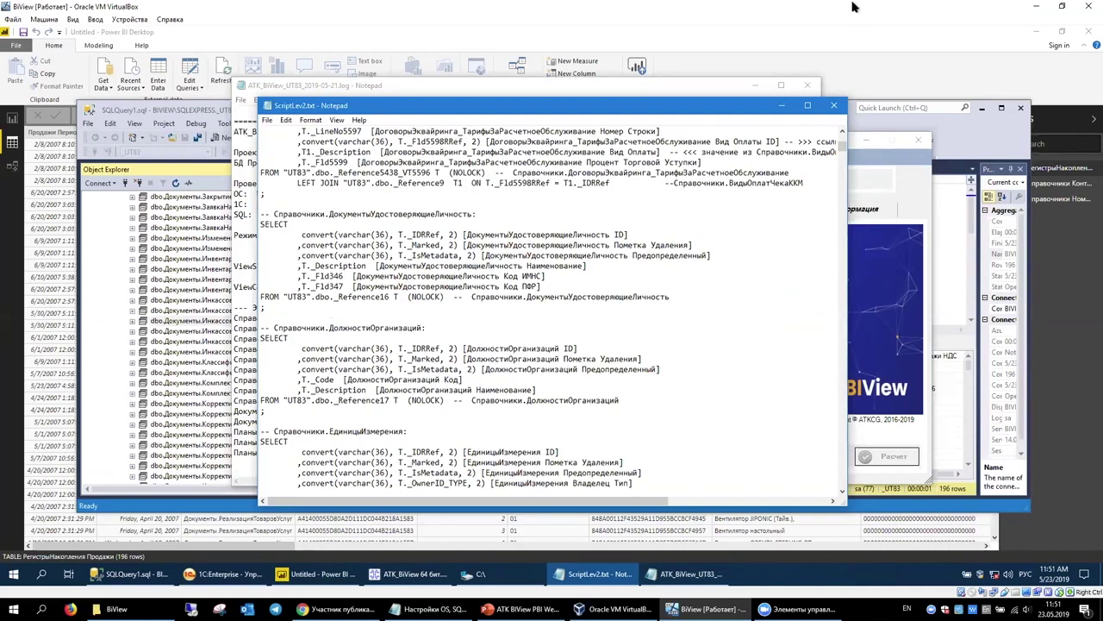
{"action": "left_click", "coordinate": [888, 173]}
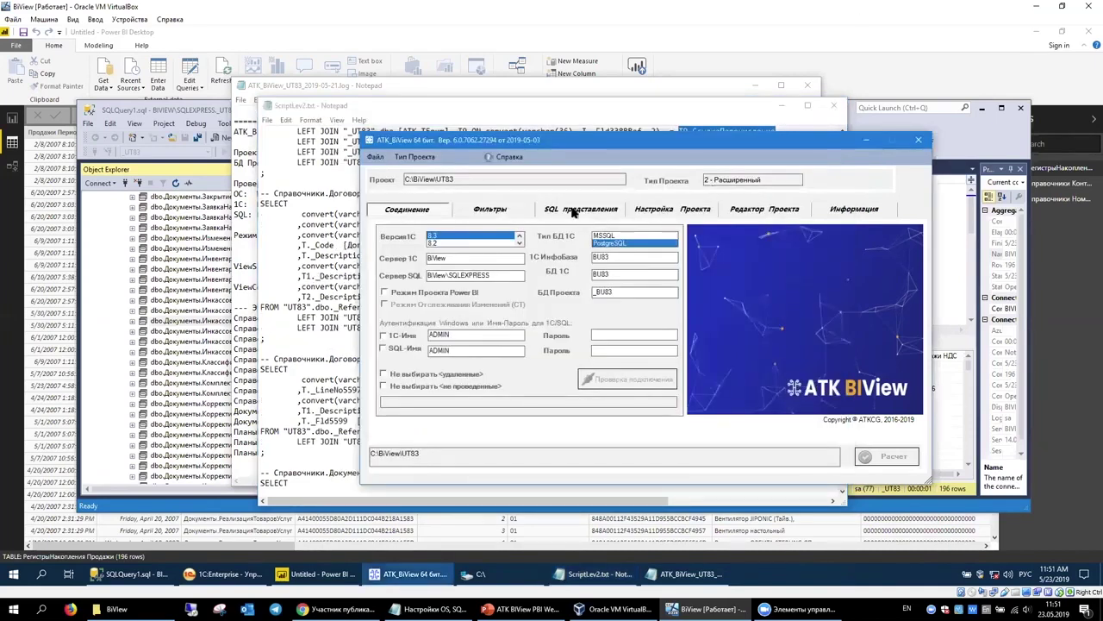
View the generated SQL queries for Документы.АвансовыйОтчет.ОплатаПоставщикам and Документы.АктСверкиВзаиморасчетов
{"action": "left_click", "coordinate": [575, 211]}
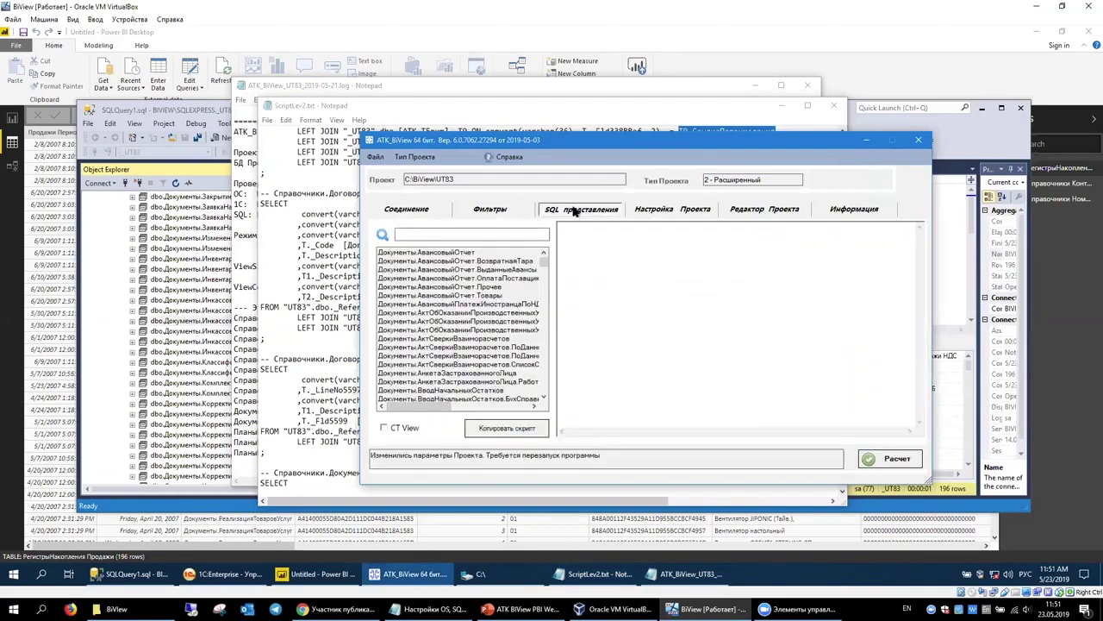
{"action": "left_click", "coordinate": [415, 278]}
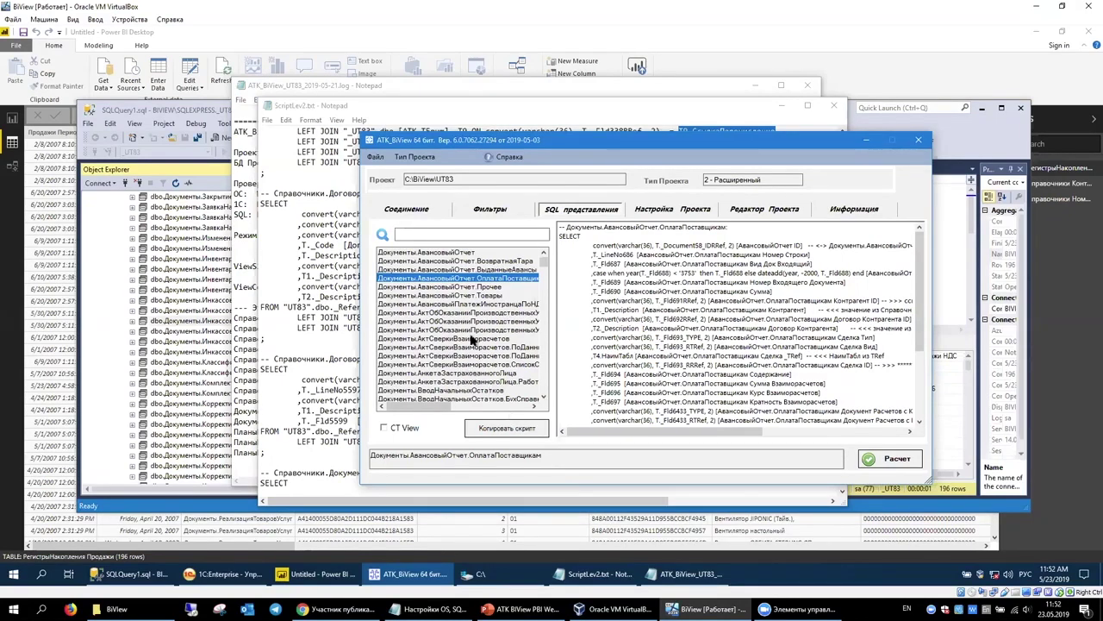
{"action": "left_click", "coordinate": [472, 339]}
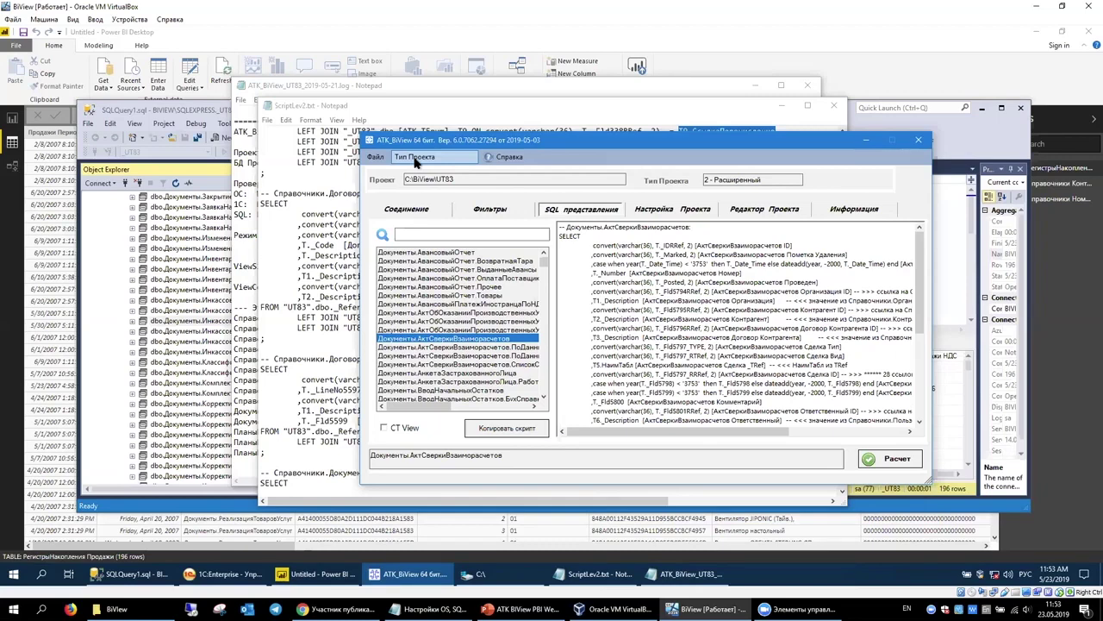
{"action": "left_click", "coordinate": [415, 158]}
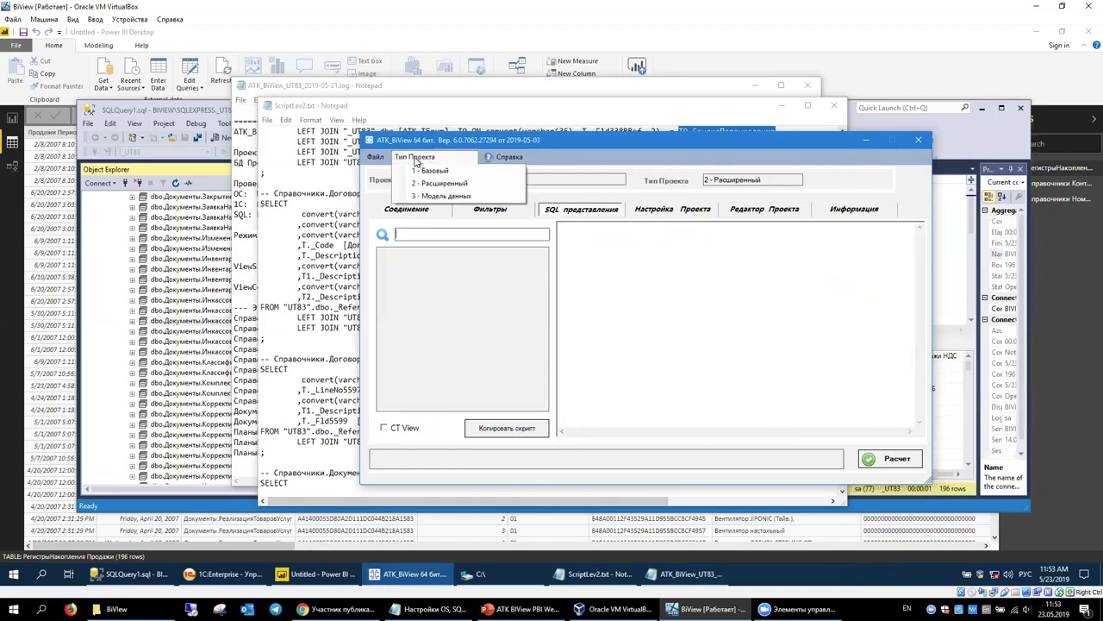
{"action": "left_click", "coordinate": [415, 158]}
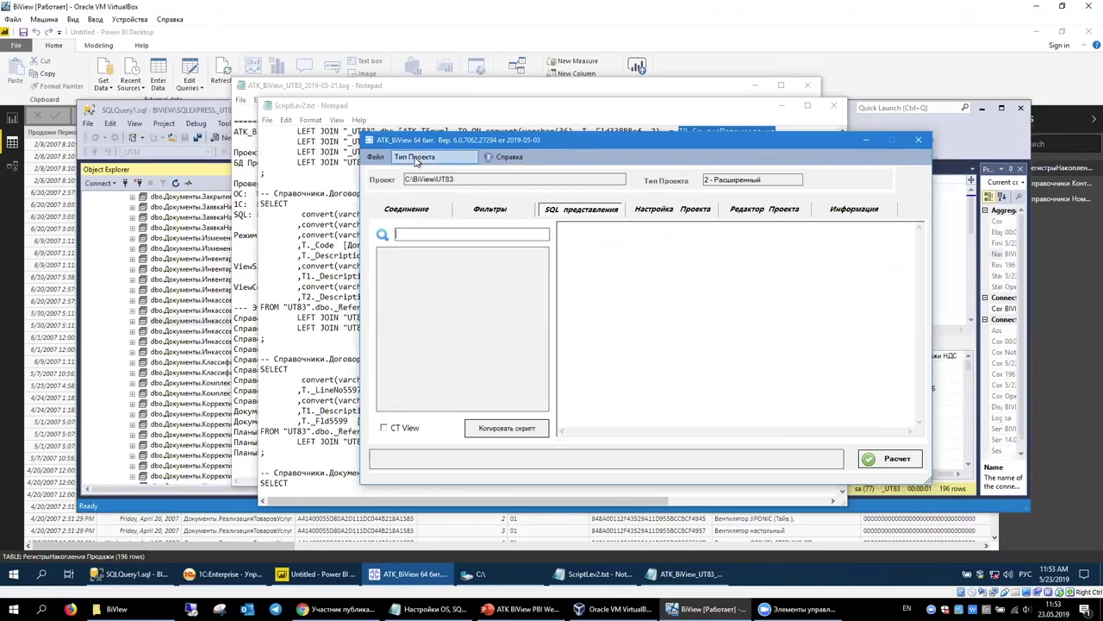
{"action": "left_click", "coordinate": [372, 156]}
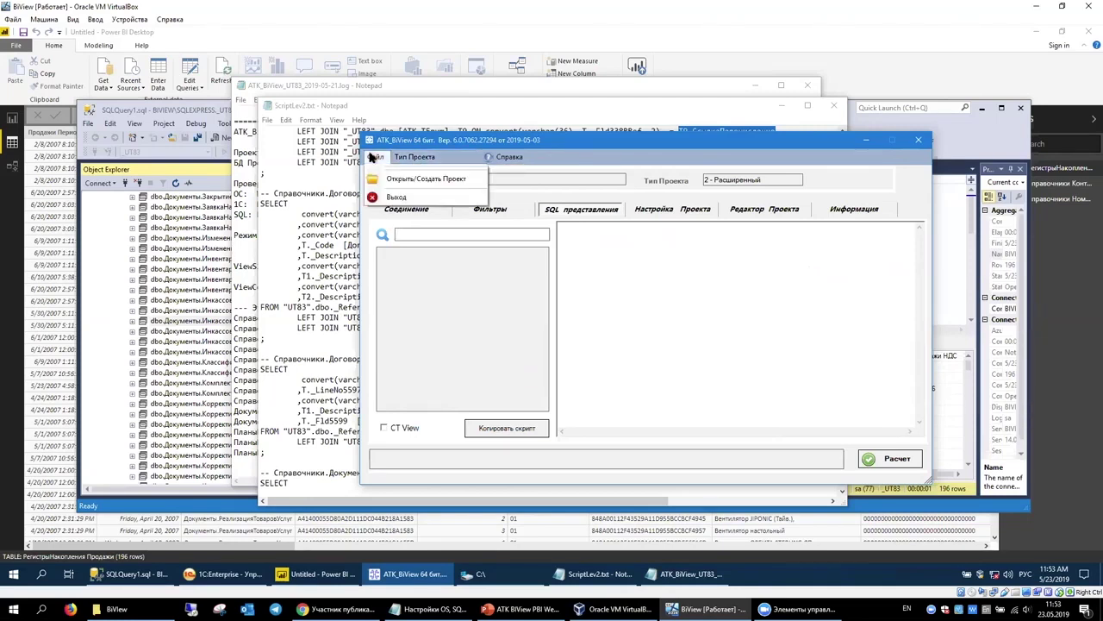
{"action": "key", "text": "Escape"}
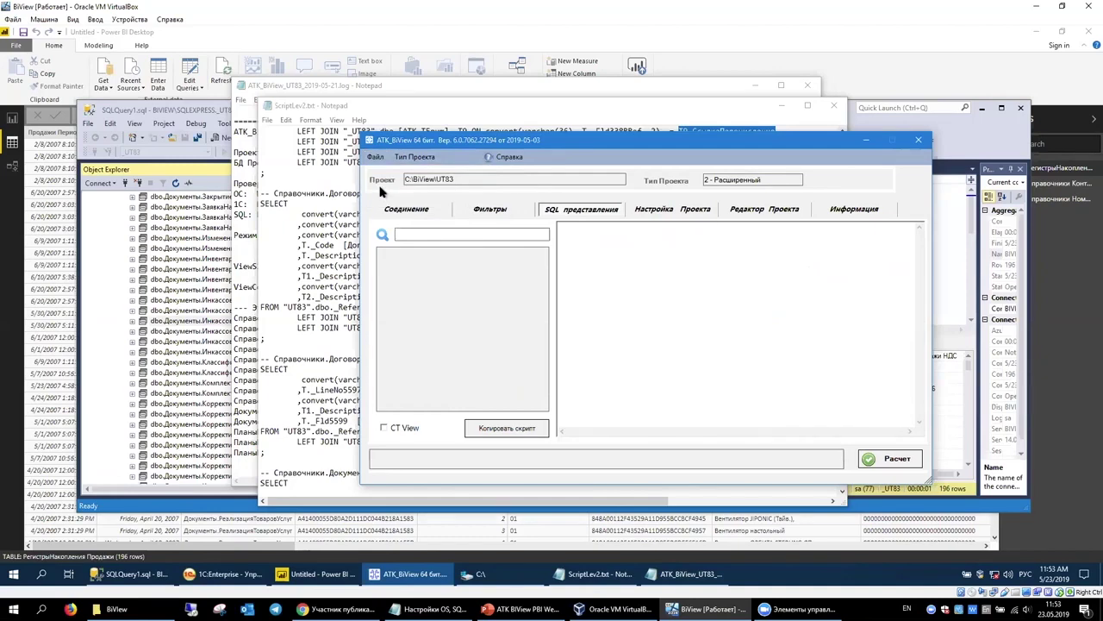
Return to the connection settings, close ATK_BiView, and start the program again
{"action": "left_click", "coordinate": [407, 210]}
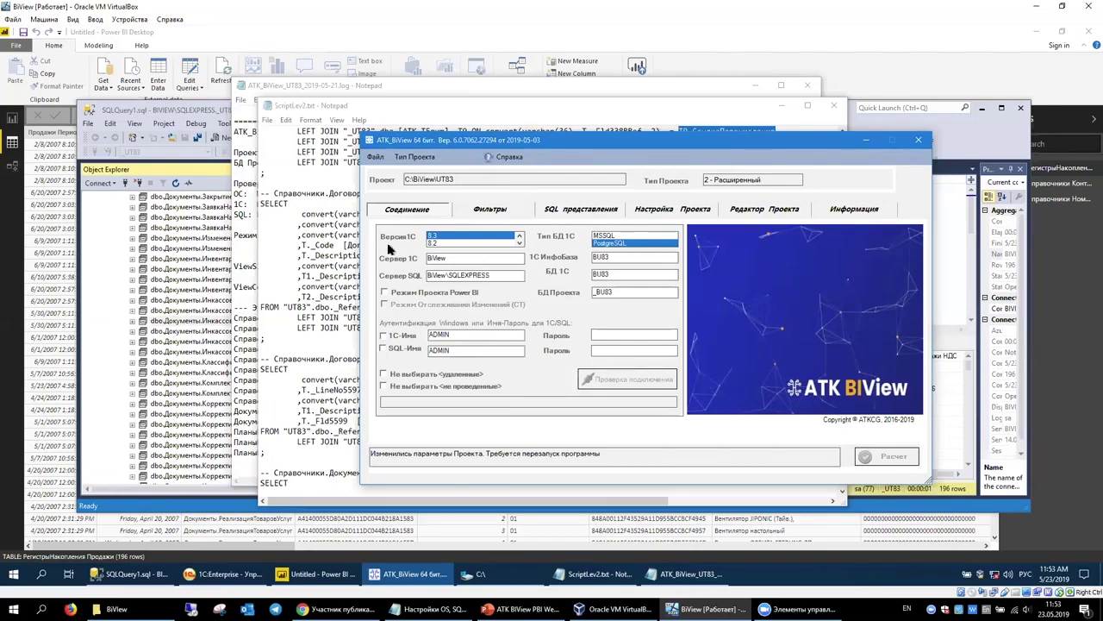
{"action": "left_click", "coordinate": [918, 141]}
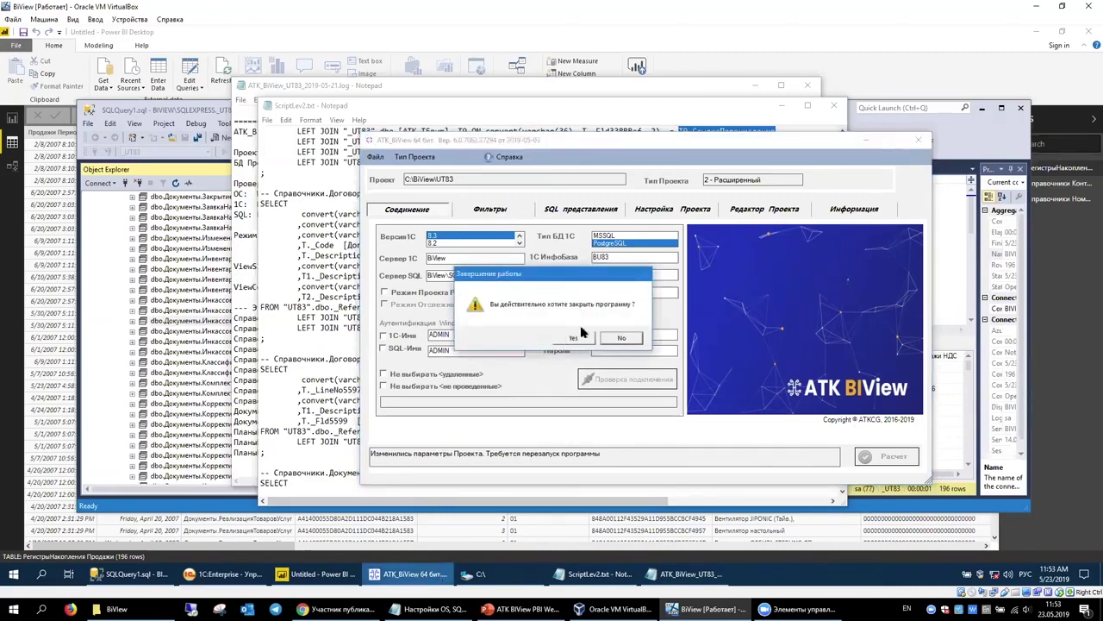
{"action": "left_click", "coordinate": [576, 339]}
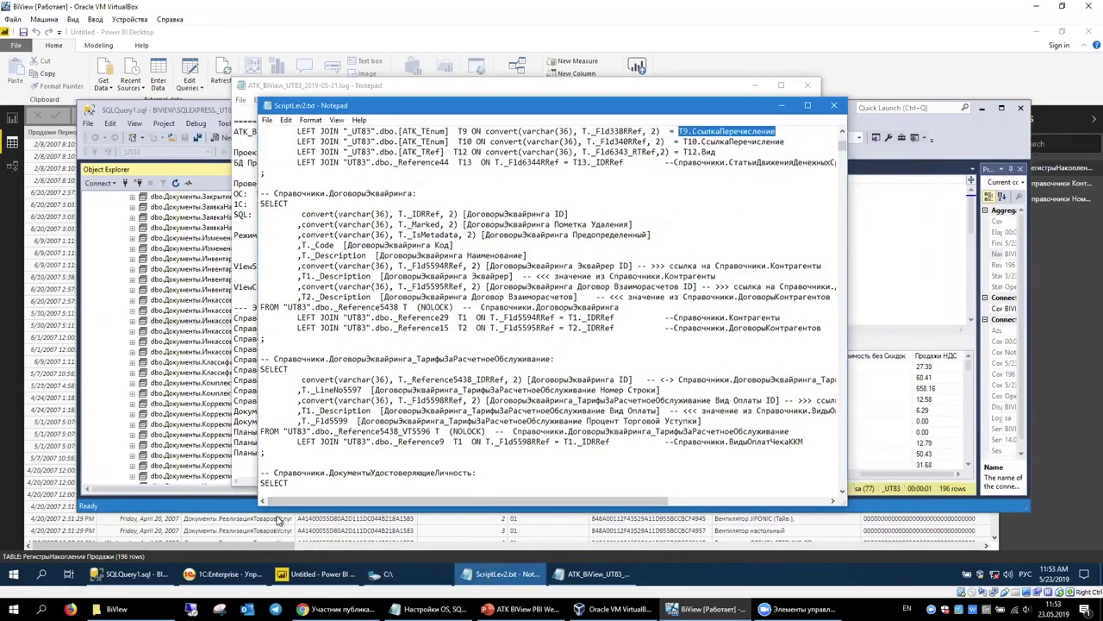
{"action": "left_click", "coordinate": [25, 575]}
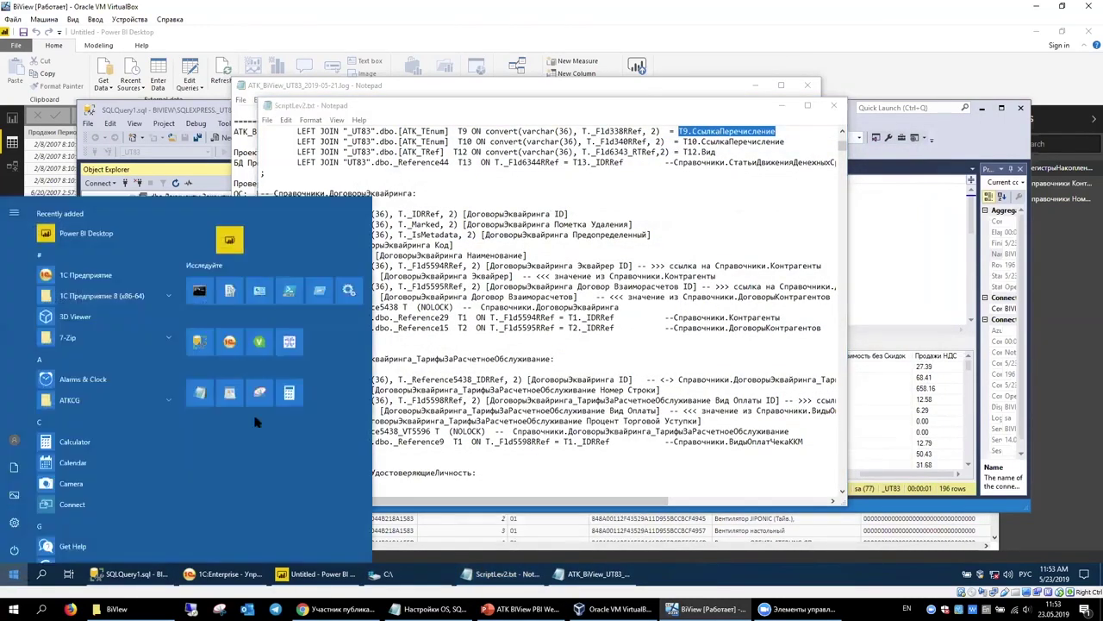
{"action": "left_click", "coordinate": [542, 347]}
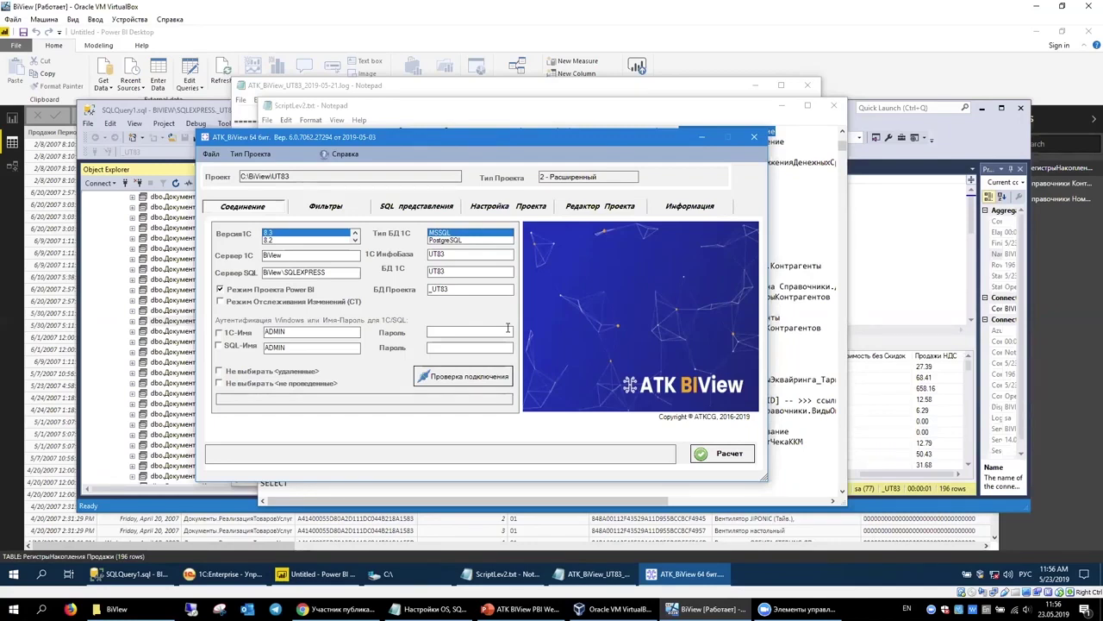
Set the project type to 3 - Модель данных with the ИД Web and run the calculation
{"action": "left_click", "coordinate": [250, 154]}
{"action": "left_click", "coordinate": [258, 184]}
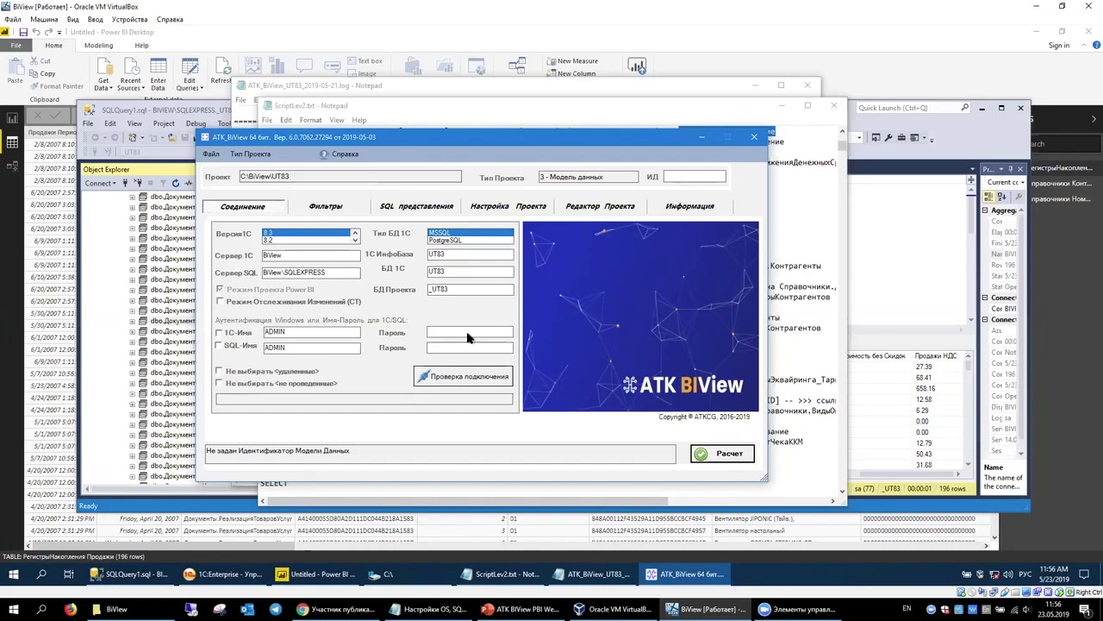
{"action": "left_click", "coordinate": [684, 176]}
{"action": "type", "text": "Ш"}
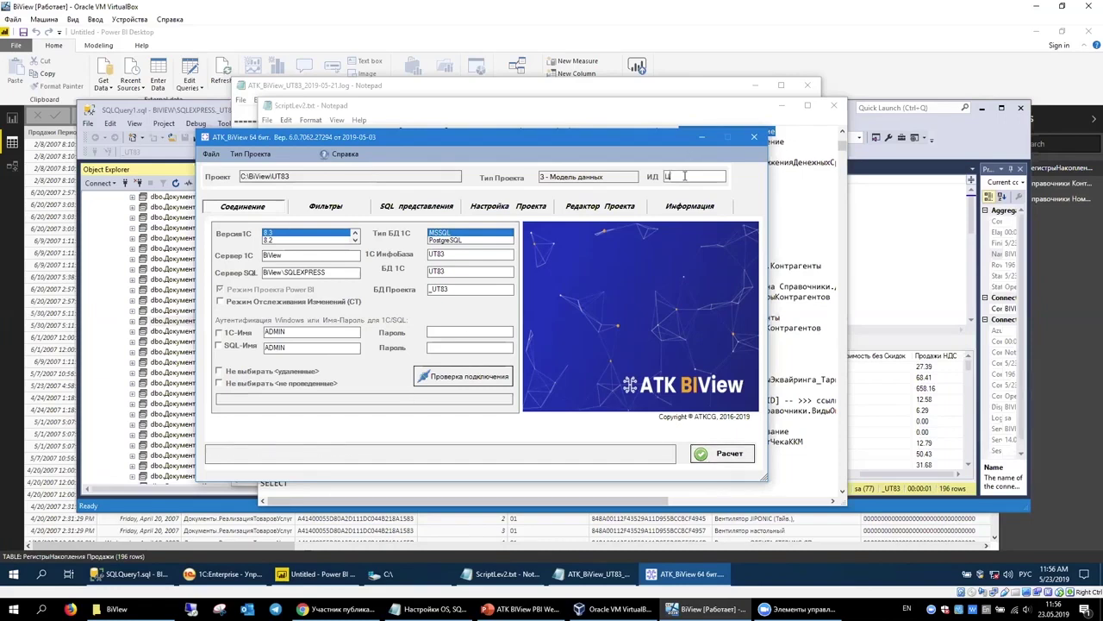
{"action": "type", "text": "у"}
{"action": "key", "text": "BackSpace"}
{"action": "key", "text": "BackSpace"}
{"action": "key", "text": "alt+shift"}
{"action": "type", "text": "Web"}
{"action": "left_click", "coordinate": [726, 457]}
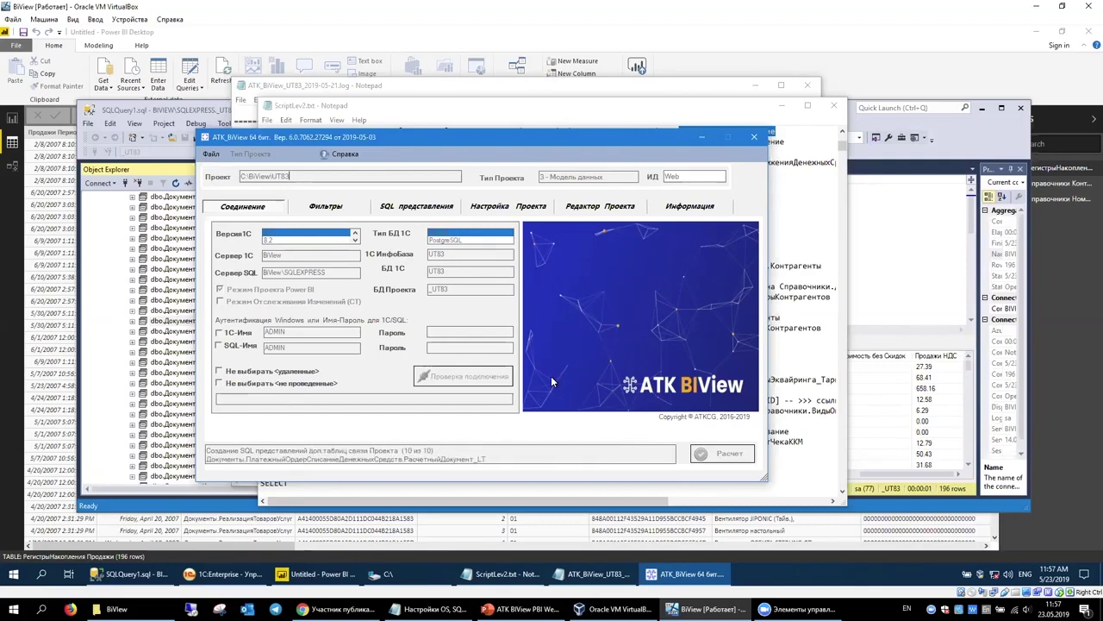
View the project's fact-table settings, switch to SQL Server Management Studio, and reload the Views folder of the _UT83 database
{"action": "left_click", "coordinate": [523, 209]}
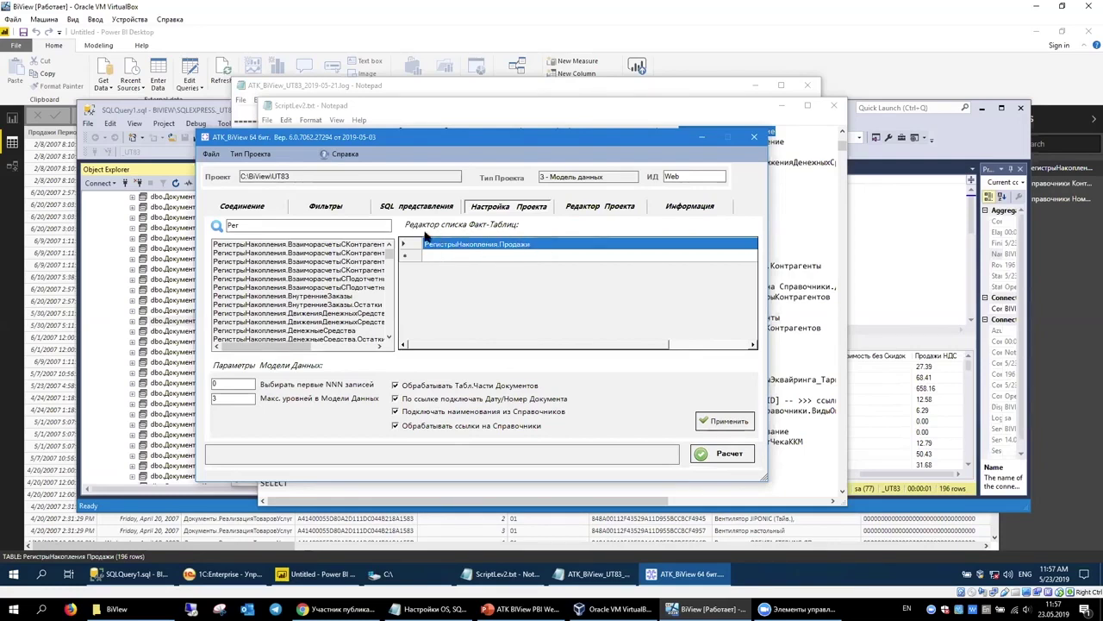
{"action": "left_click", "coordinate": [117, 217]}
{"action": "scroll", "coordinate": [192, 299], "scroll_direction": "up", "scroll_amount": 15}
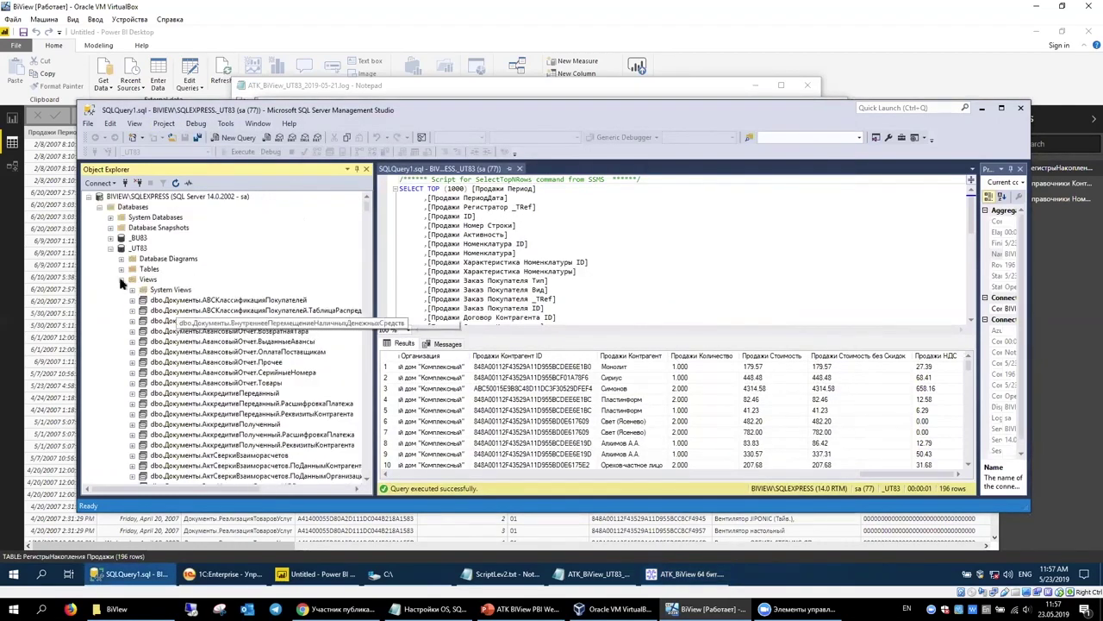
{"action": "left_click", "coordinate": [121, 279]}
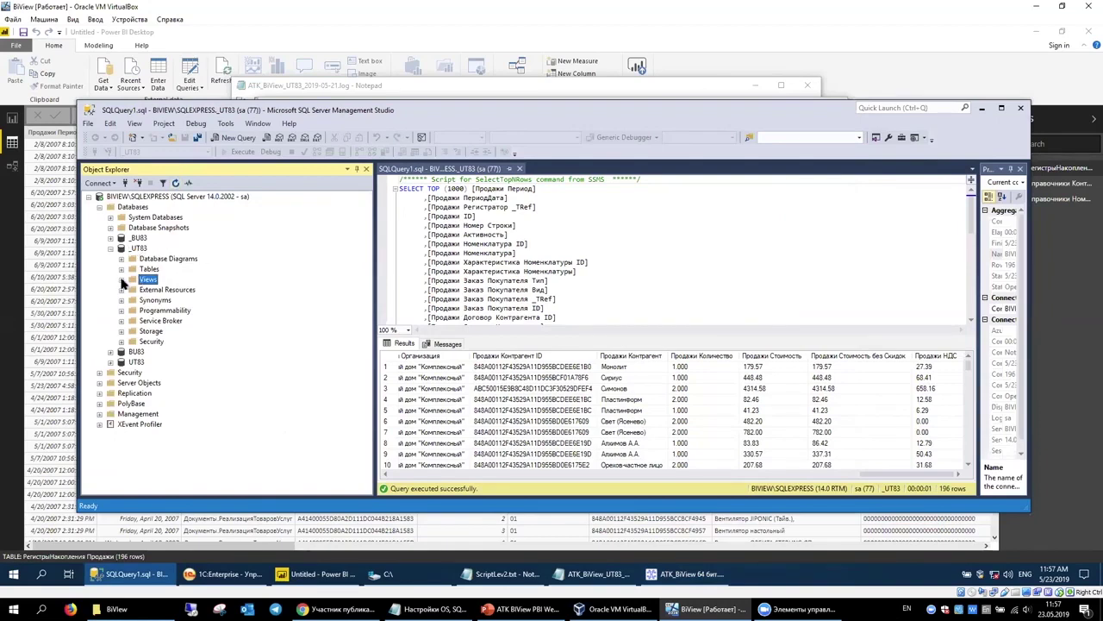
{"action": "left_click", "coordinate": [122, 279]}
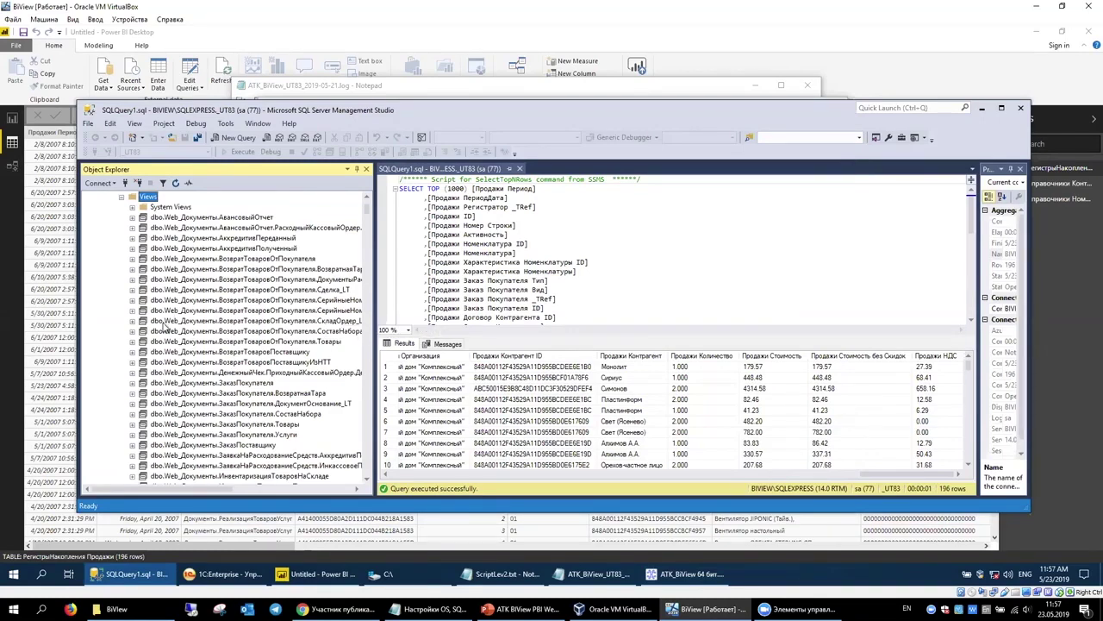
Look through the Web_ views for Документы, РегистрыНакопления and Справочники, briefly checking the data model settings in ATK_BiView
{"action": "scroll", "coordinate": [177, 383], "scroll_direction": "down", "scroll_amount": 15}
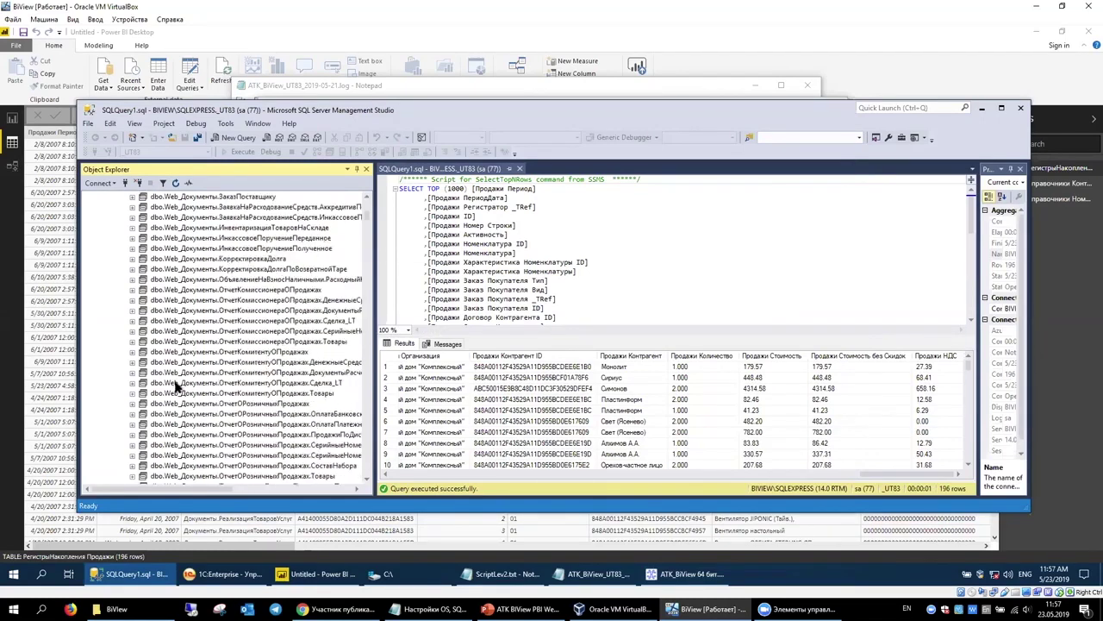
{"action": "scroll", "coordinate": [175, 388], "scroll_direction": "down", "scroll_amount": 10}
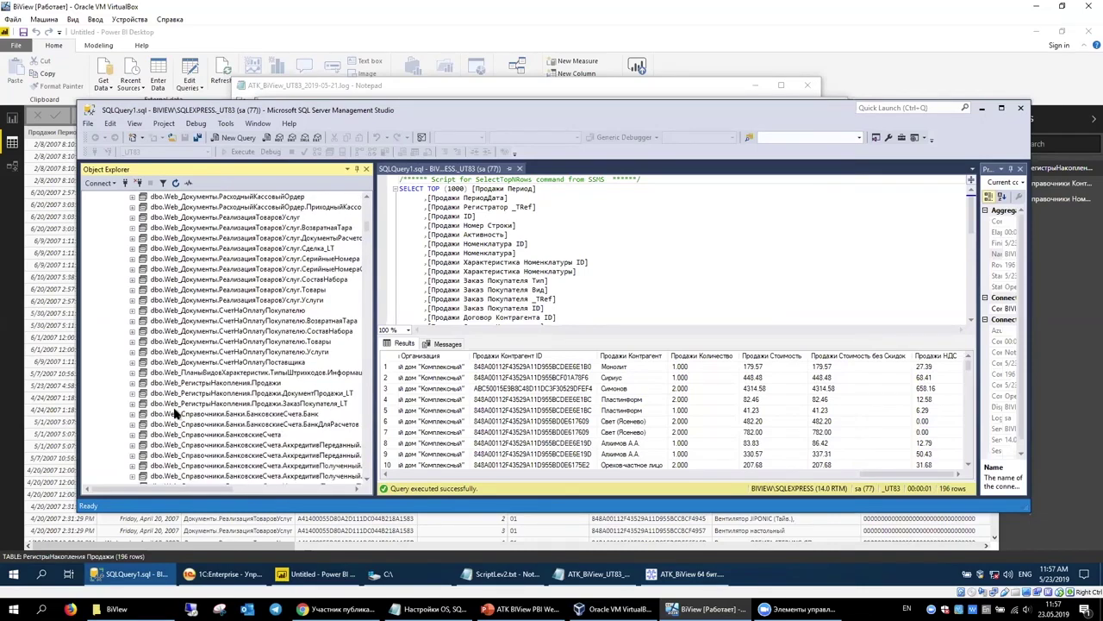
{"action": "scroll", "coordinate": [175, 412], "scroll_direction": "down", "scroll_amount": 12}
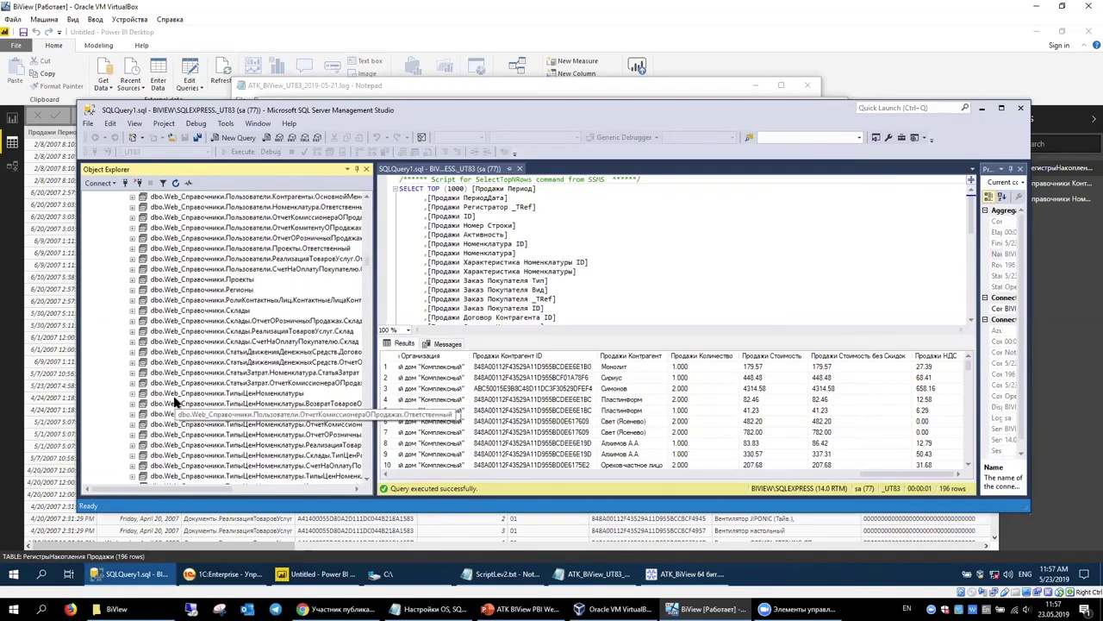
{"action": "scroll", "coordinate": [175, 403], "scroll_direction": "up", "scroll_amount": 3}
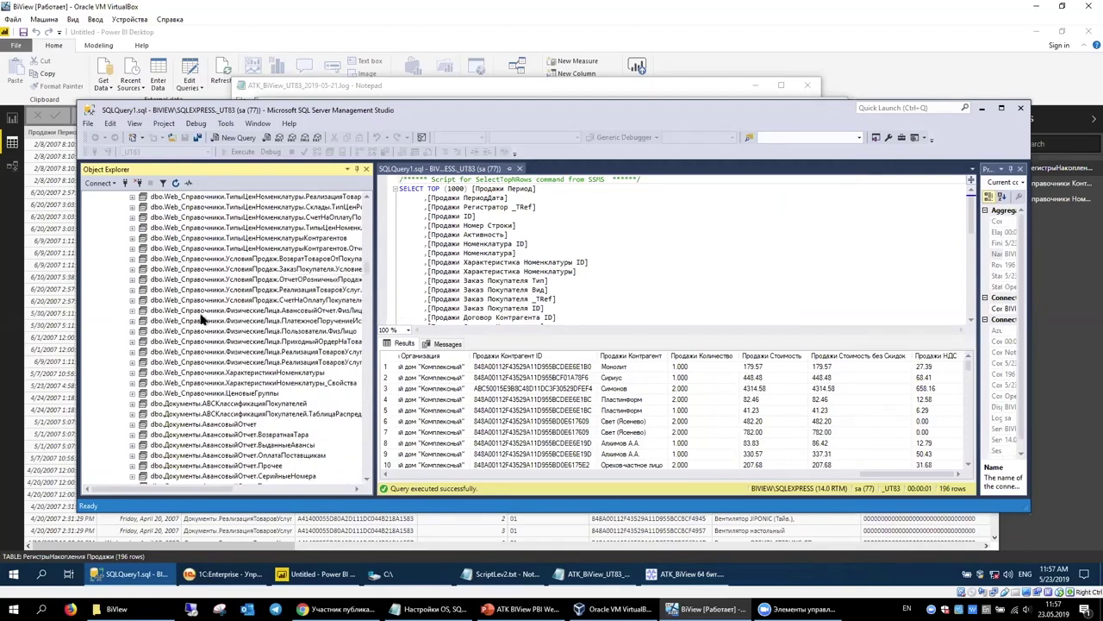
{"action": "scroll", "coordinate": [201, 319], "scroll_direction": "up", "scroll_amount": 6}
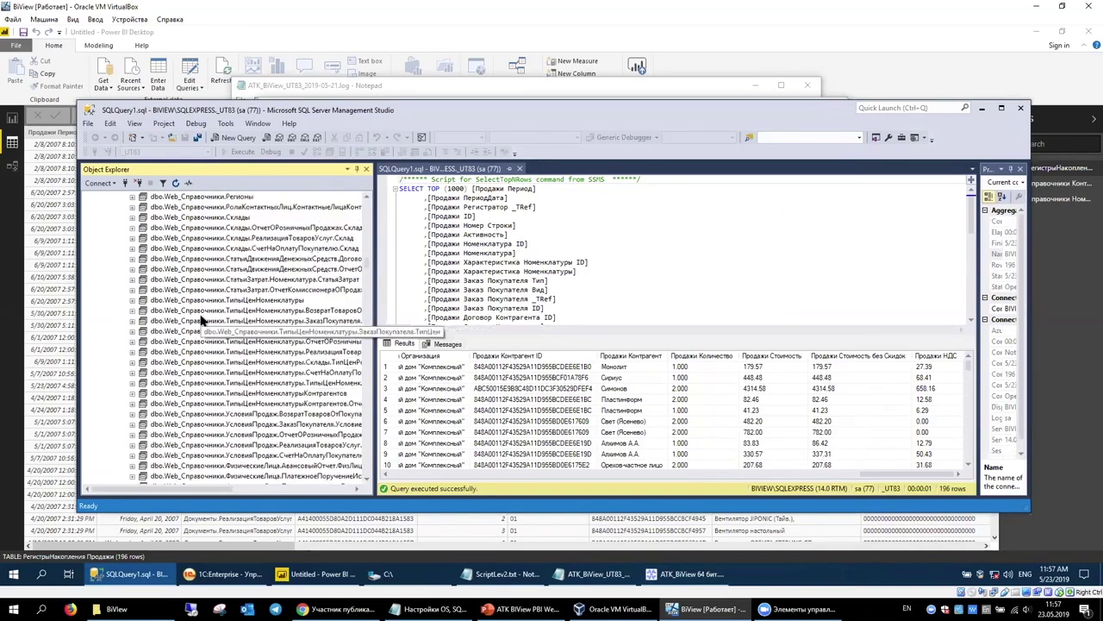
{"action": "scroll", "coordinate": [203, 324], "scroll_direction": "up", "scroll_amount": 4}
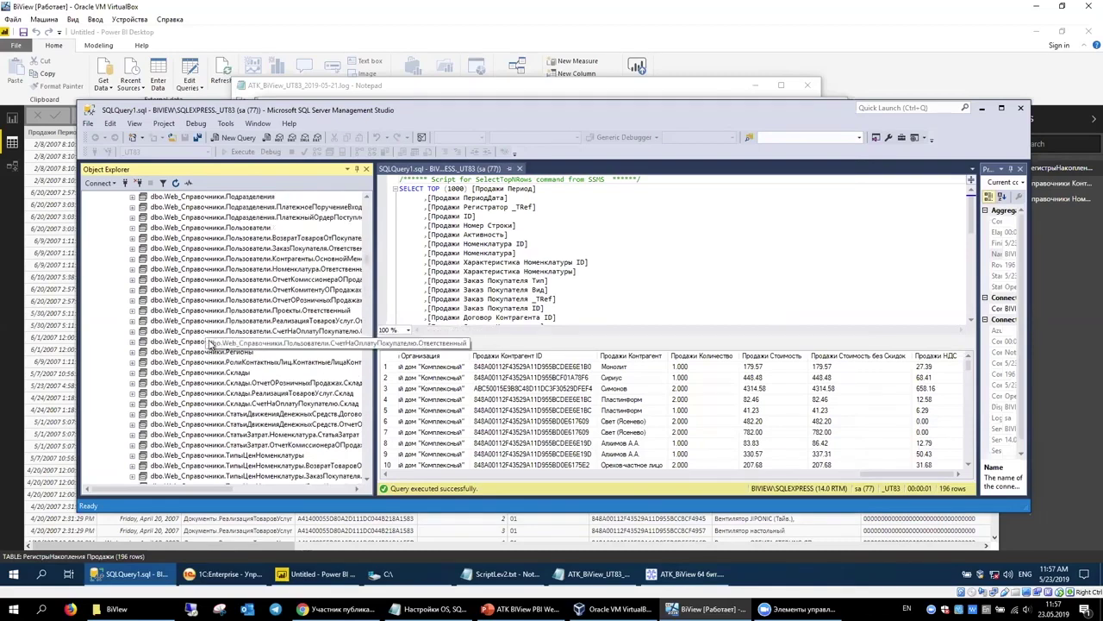
{"action": "scroll", "coordinate": [211, 340], "scroll_direction": "up", "scroll_amount": 5}
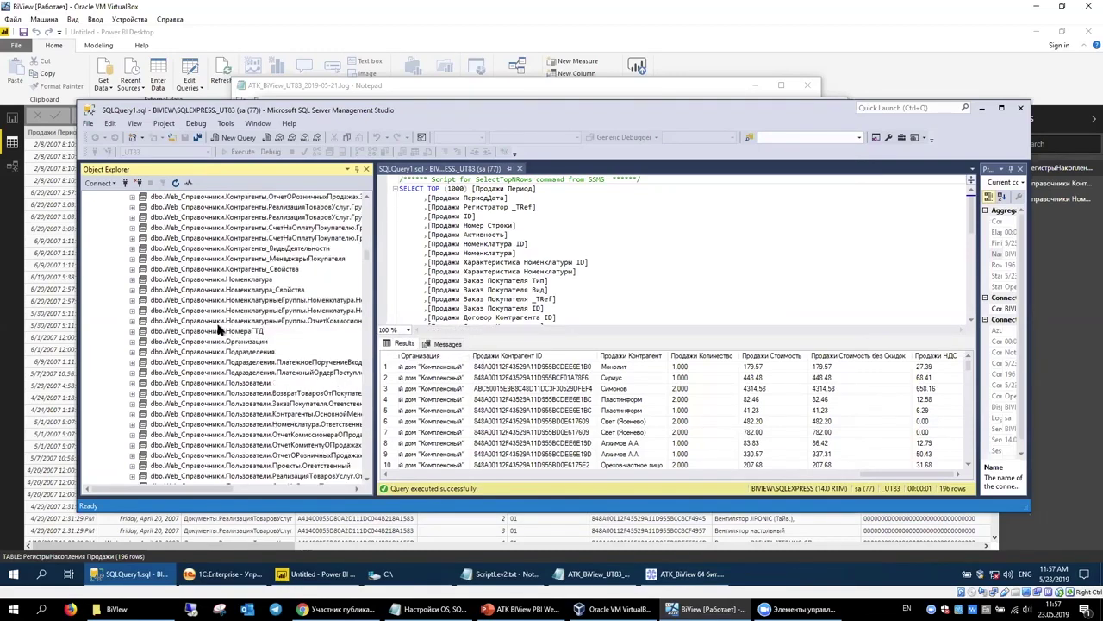
{"action": "left_click", "coordinate": [217, 324]}
{"action": "scroll", "coordinate": [221, 329], "scroll_direction": "up", "scroll_amount": 9}
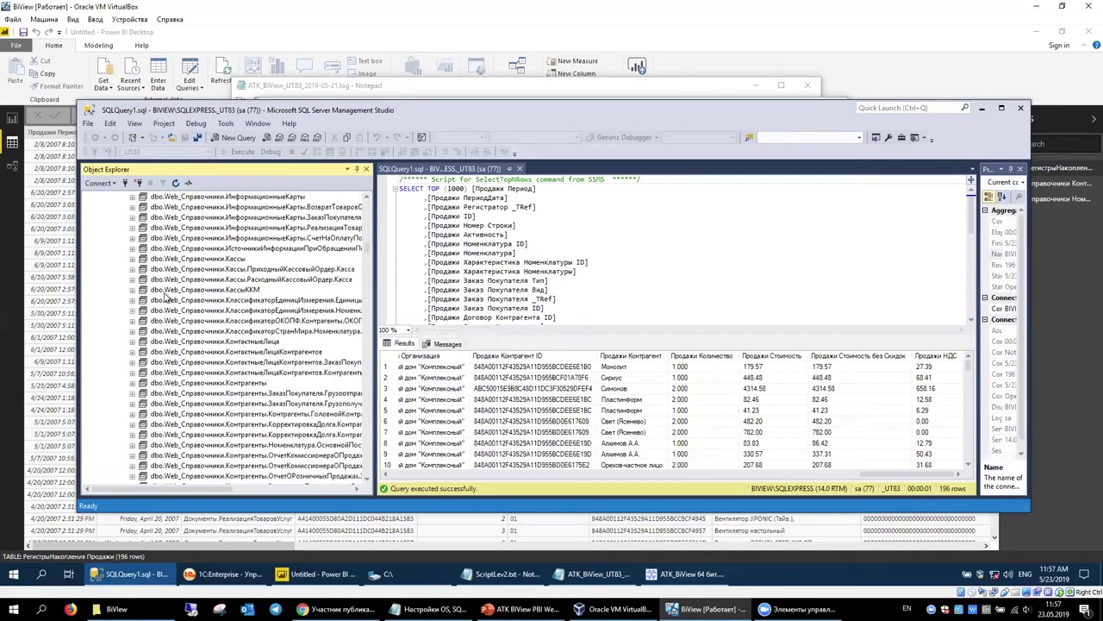
{"action": "left_click", "coordinate": [677, 582]}
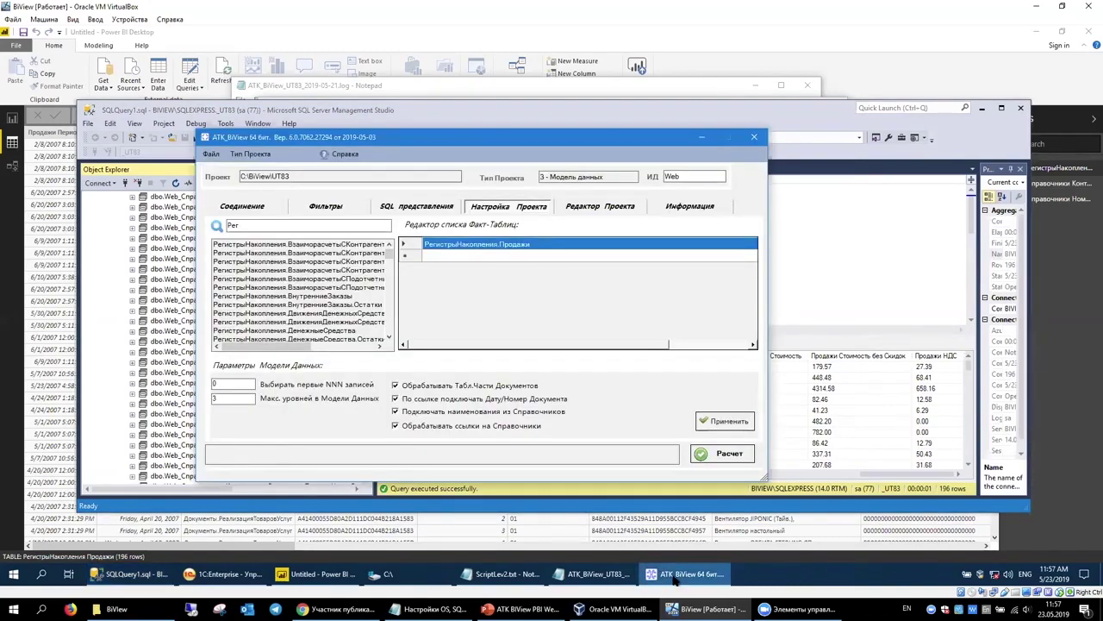
{"action": "left_click", "coordinate": [677, 582]}
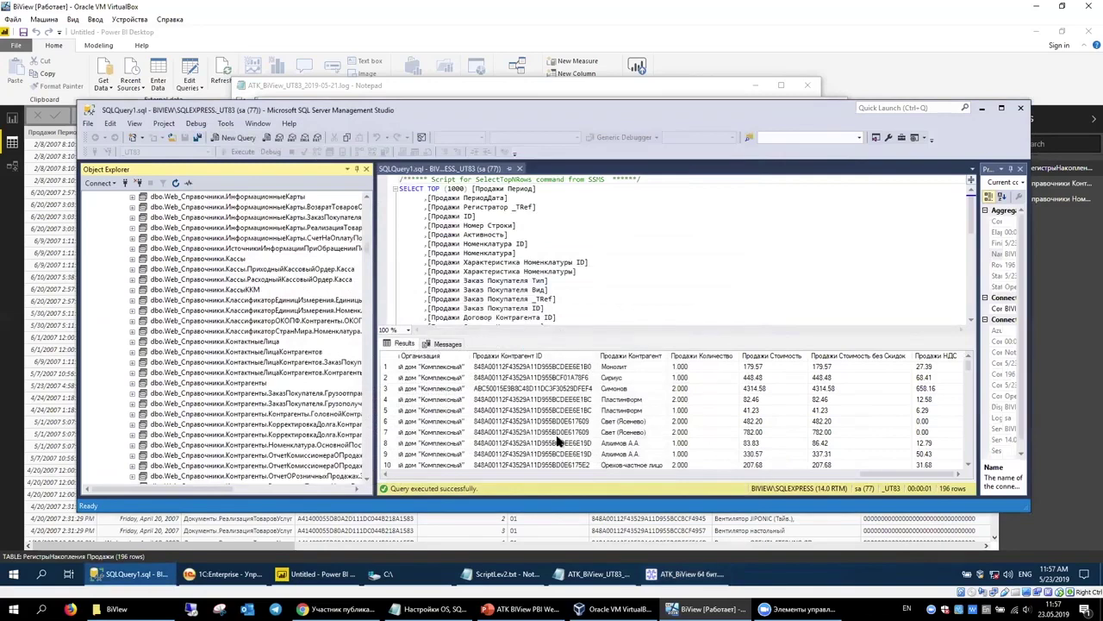